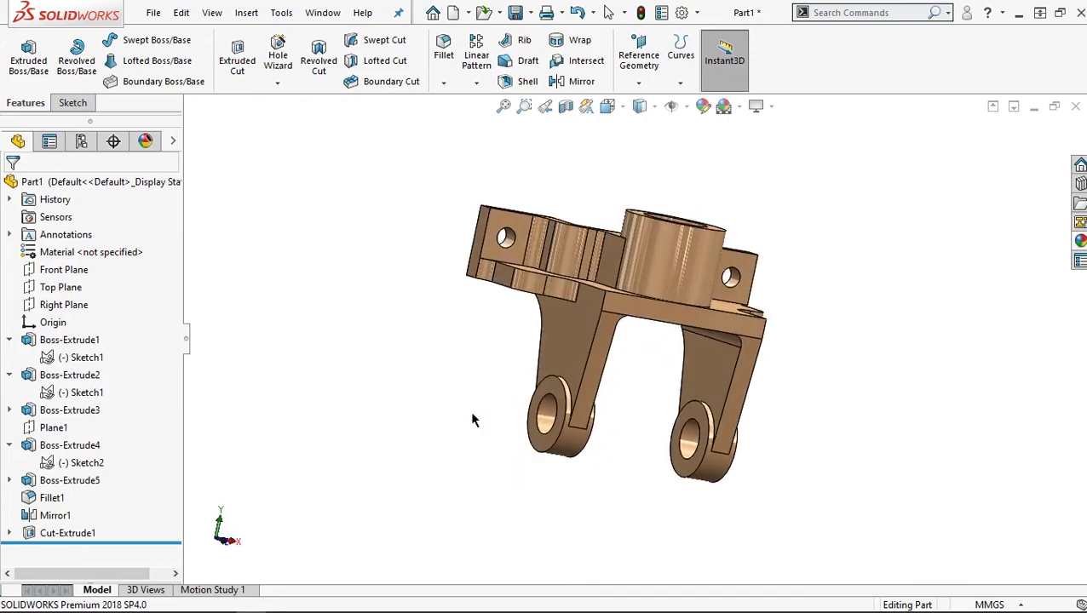
- Return the model to the standard isometric view with Ctrl+7
key(ctrl+7)
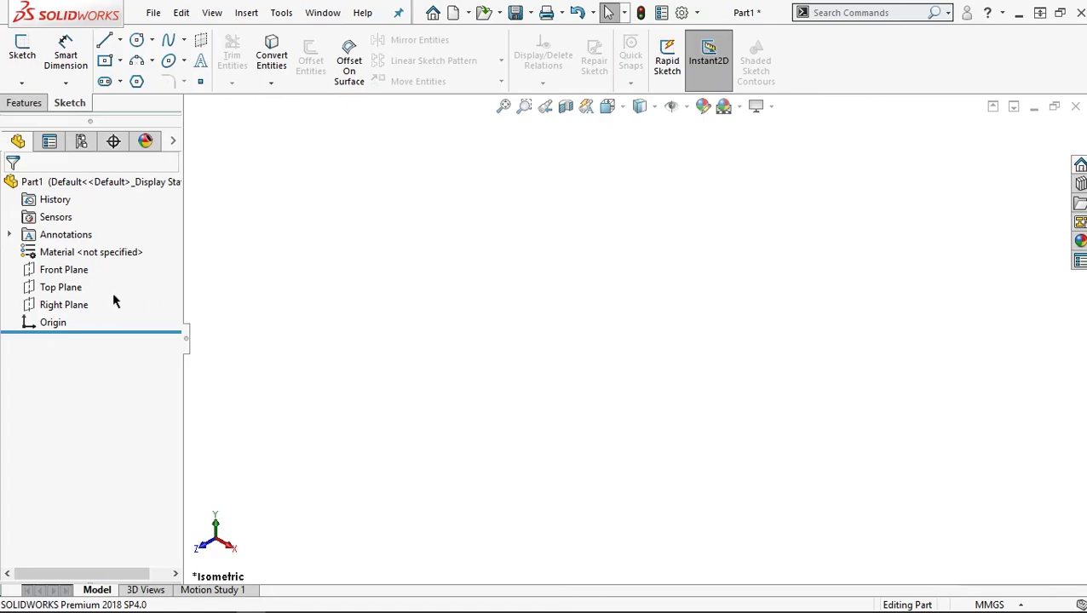
- Start a Top Plane sketch and draw a horizontal midpoint line centred on the origin
click(77, 287)
click(161, 262)
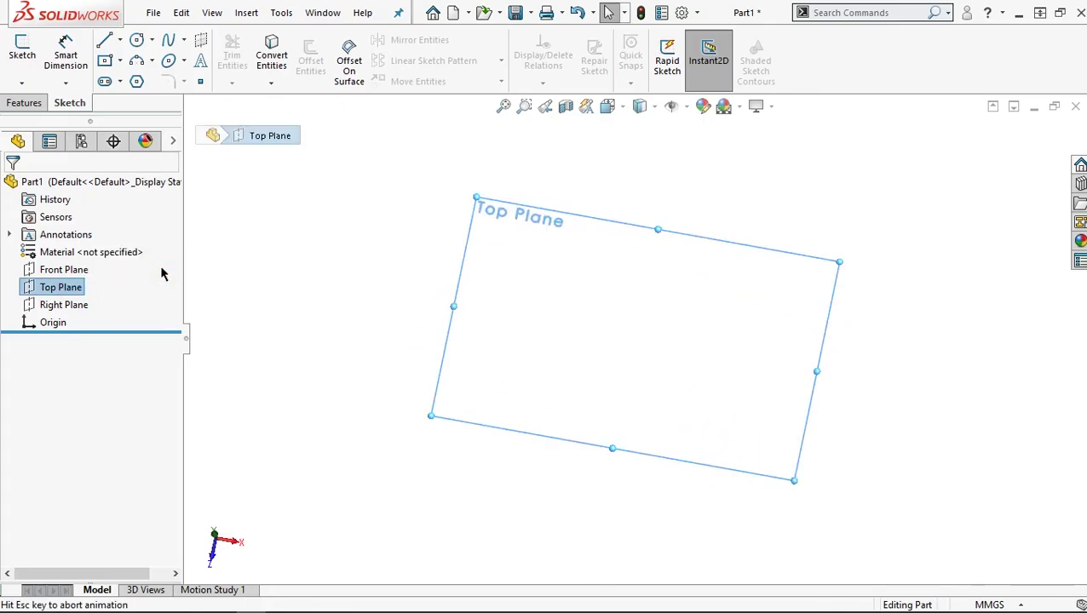
click(120, 43)
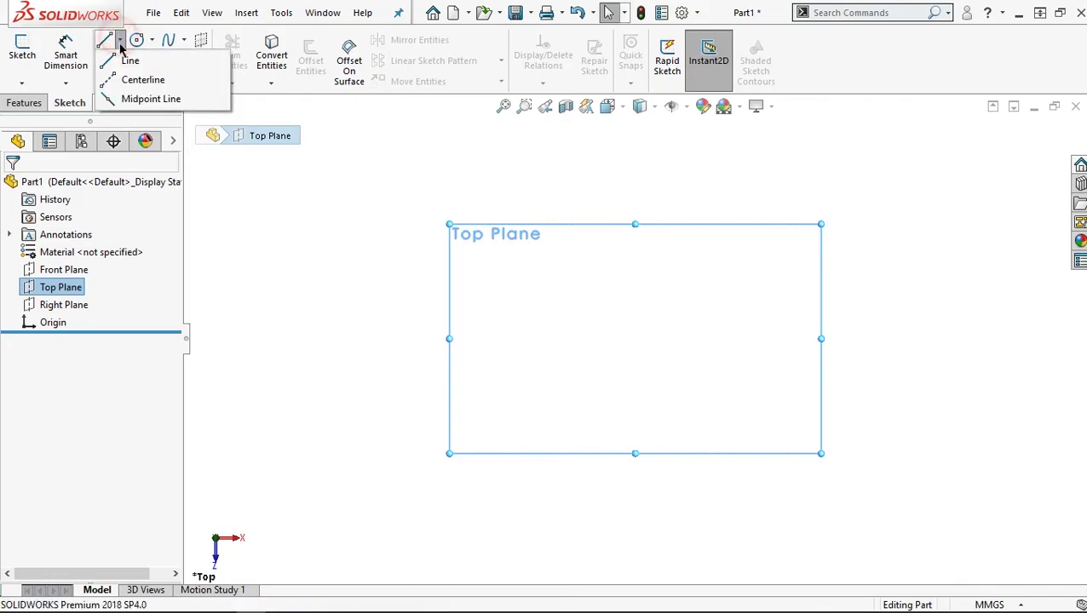
click(138, 97)
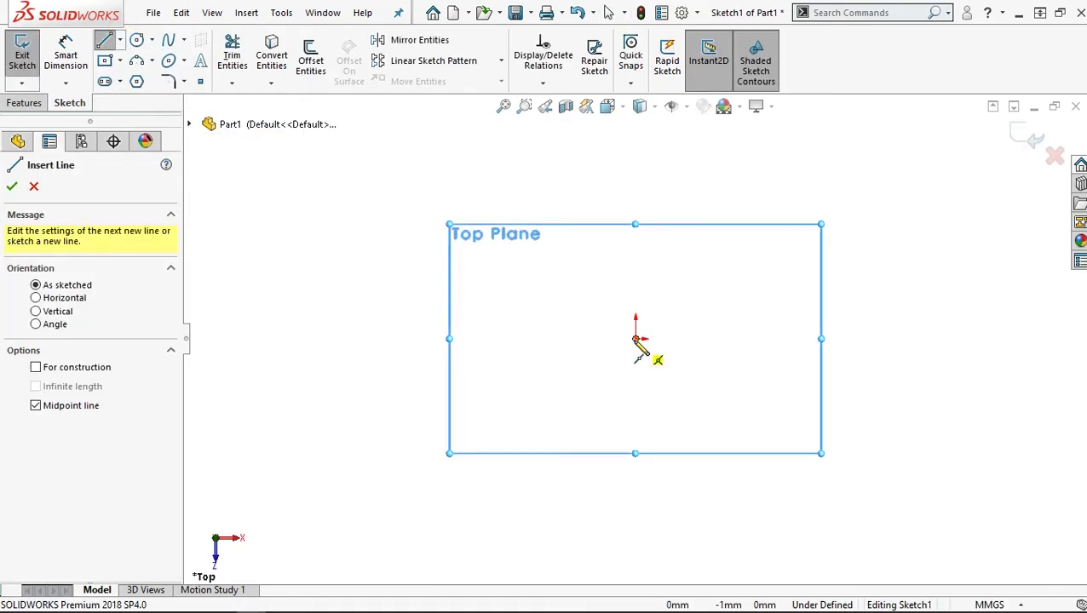
click(634, 339)
click(818, 339)
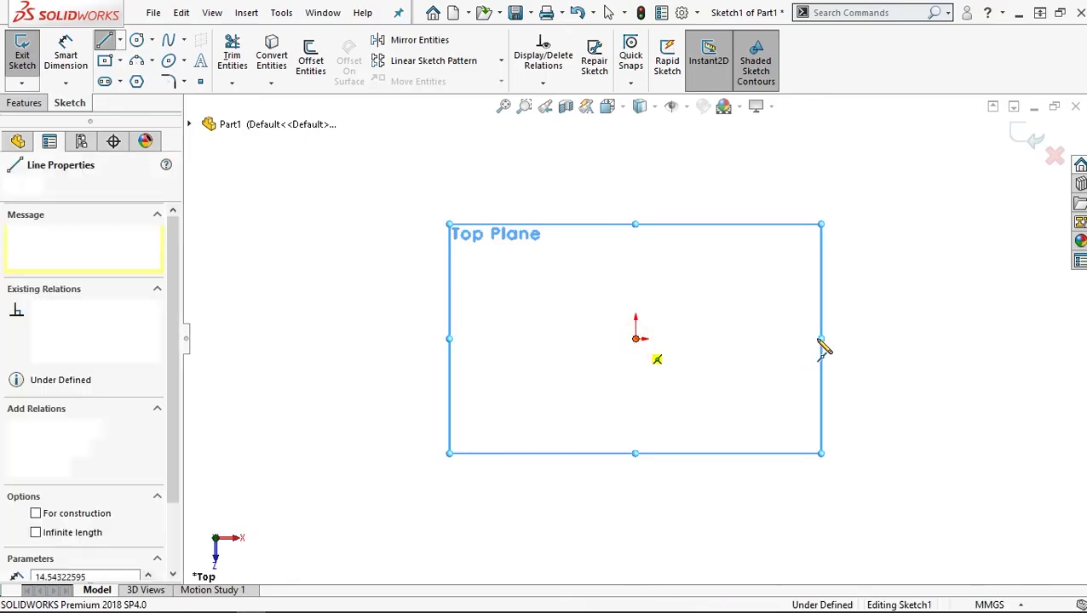
double_click(819, 339)
- Dimension the centred horizontal line to 90 mm
key(d)
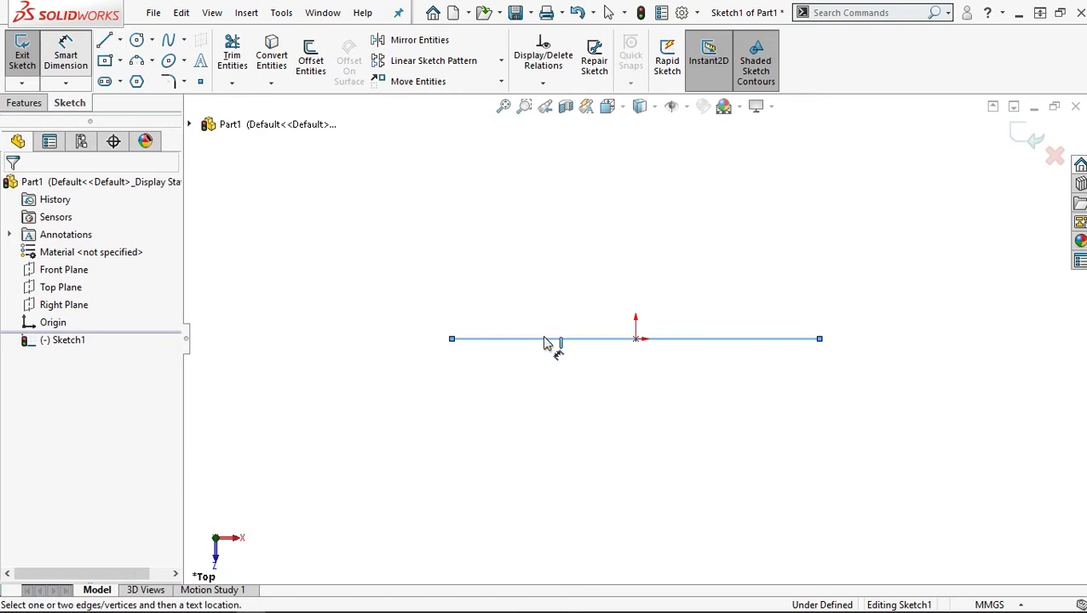
click(564, 409)
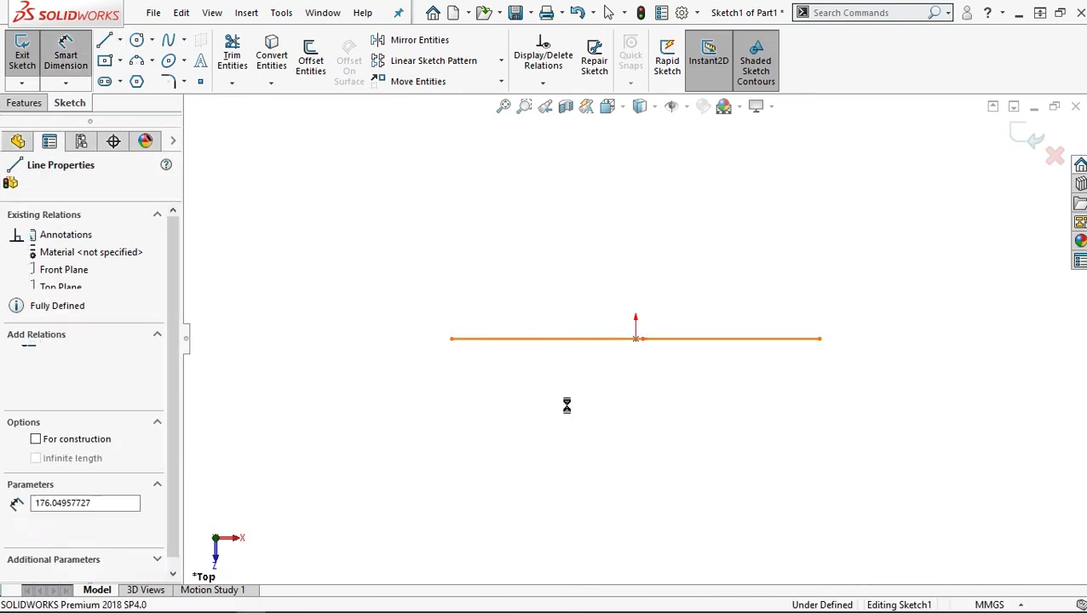
click(628, 424)
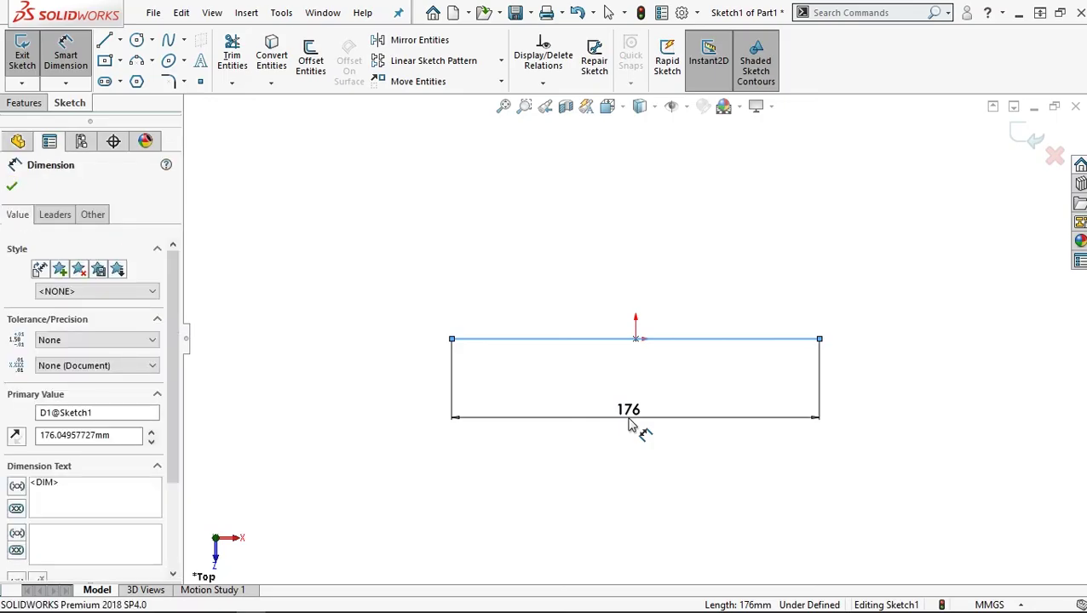
text(90)
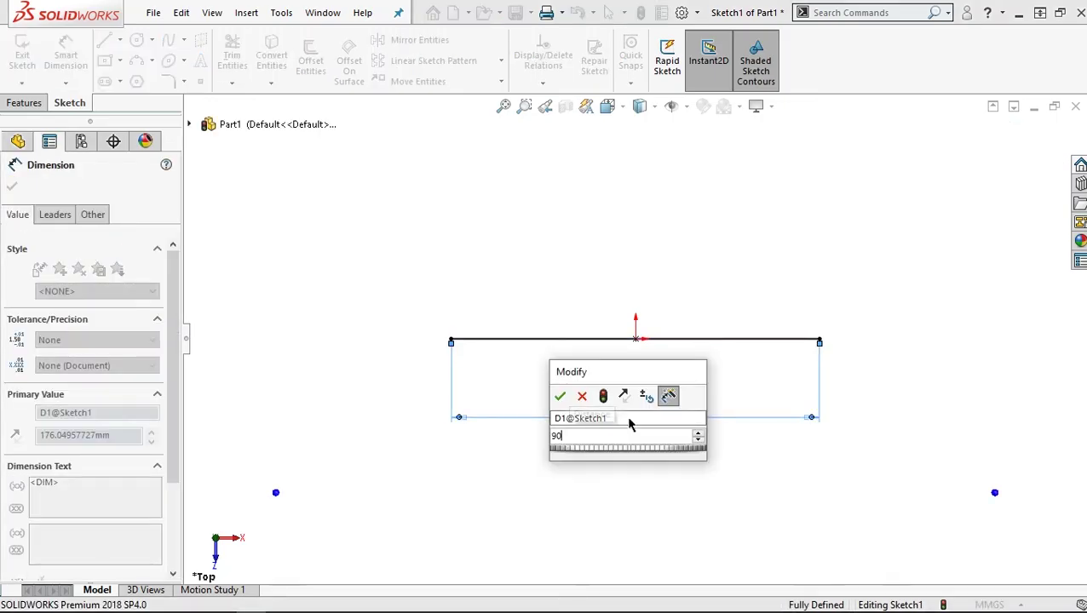
key(Return)
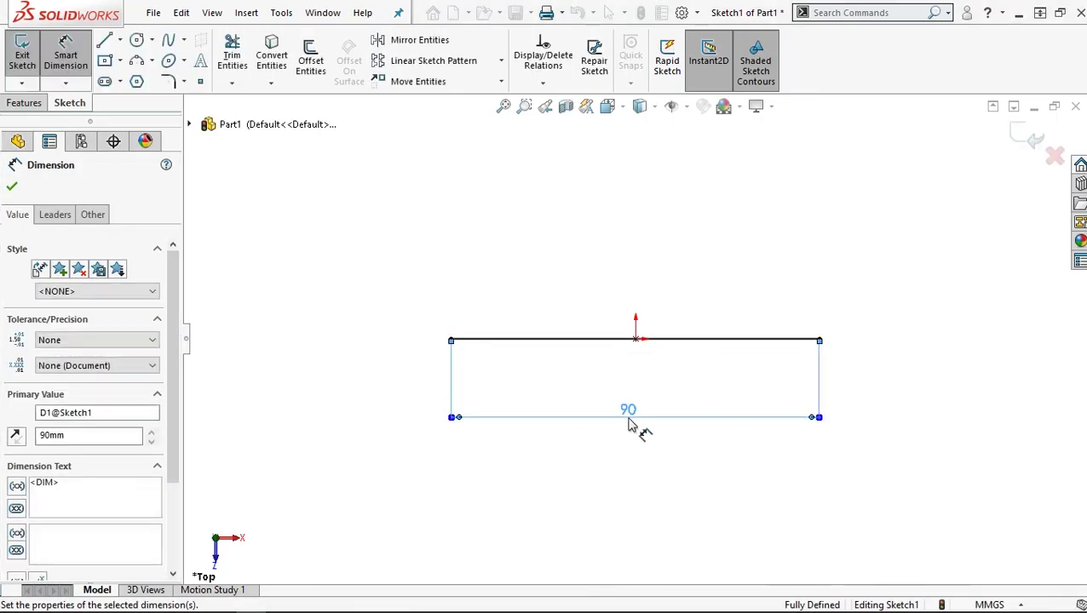
click(104, 47)
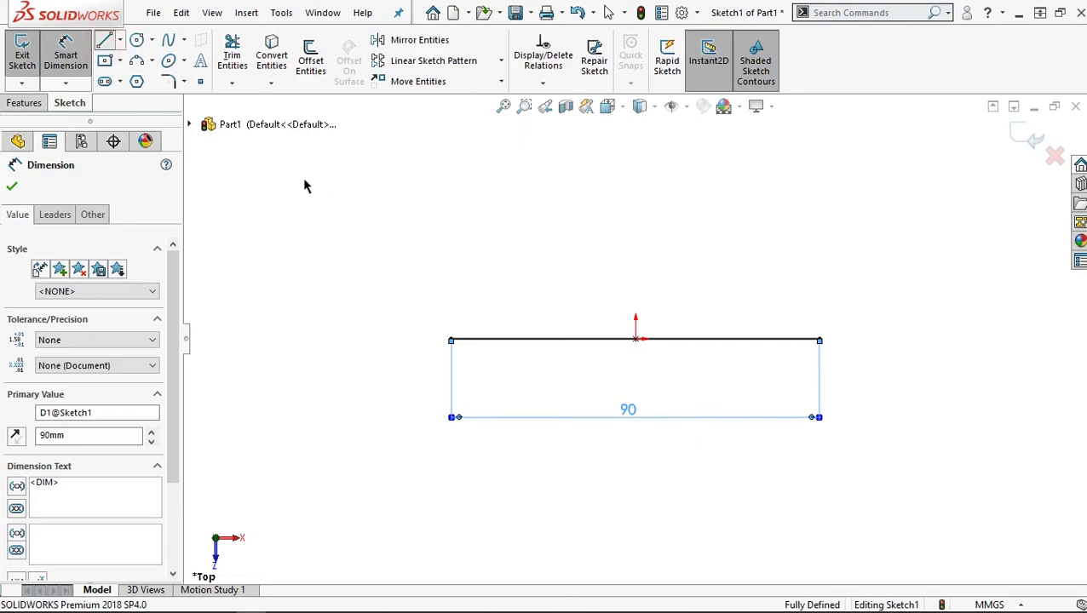
- Sketch upward from the line's left end with vertical lines and three tangent arcs
click(451, 339)
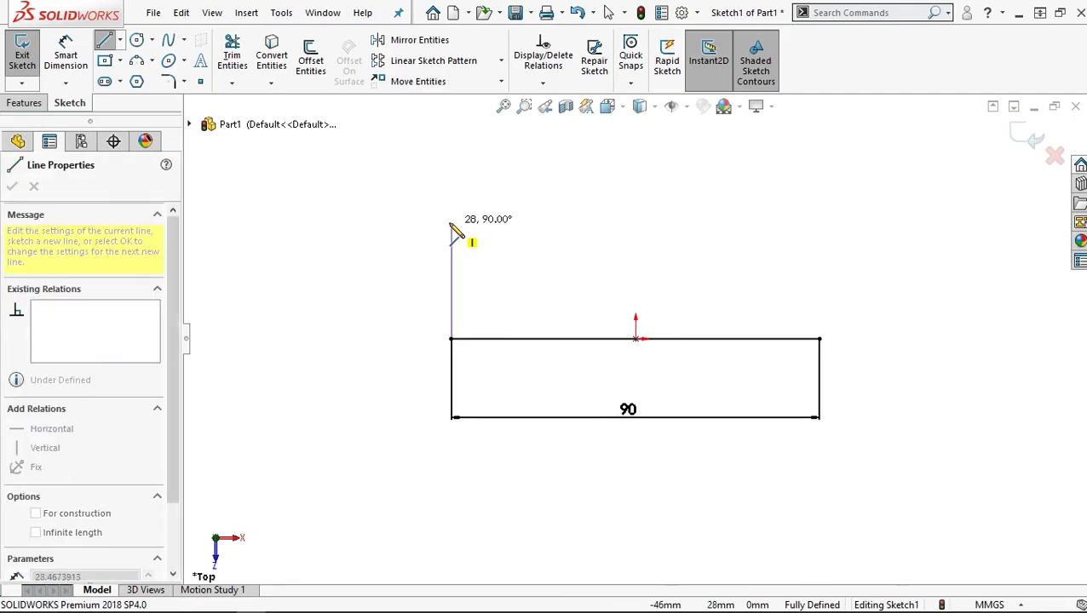
click(451, 222)
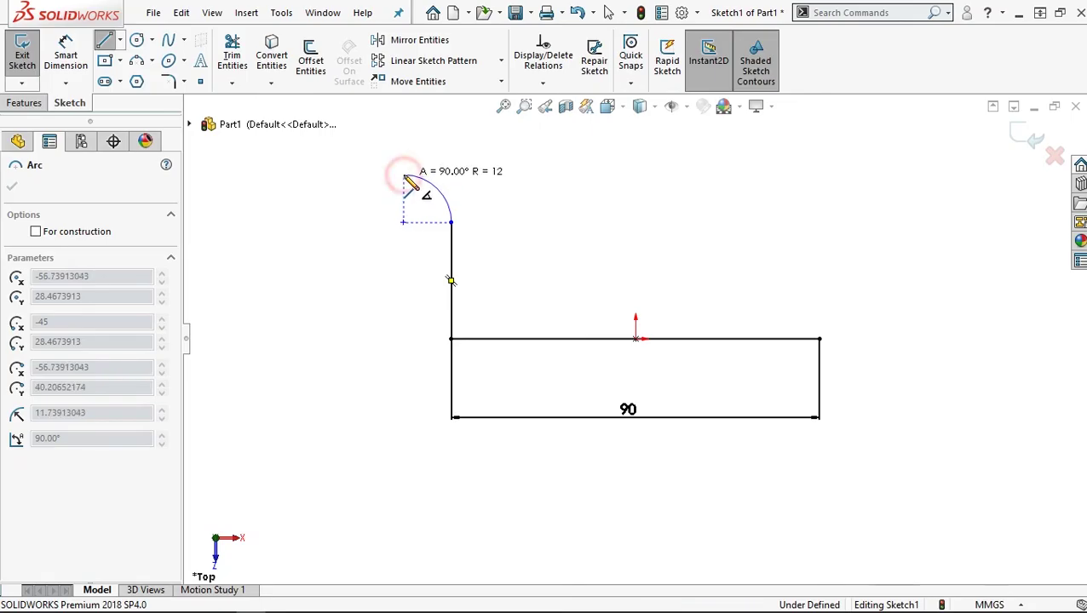
click(403, 176)
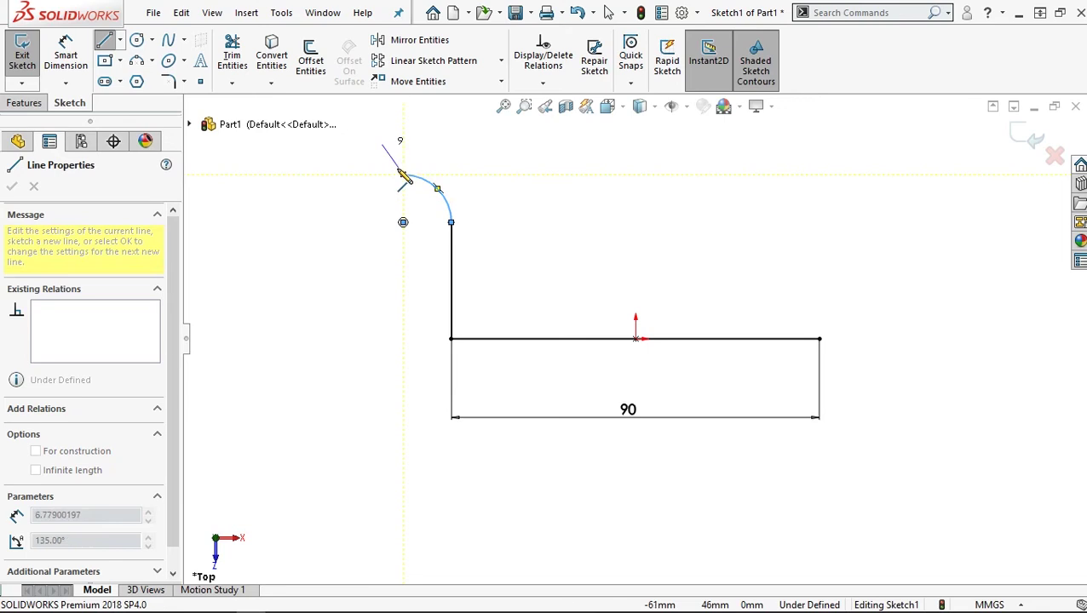
key(a)
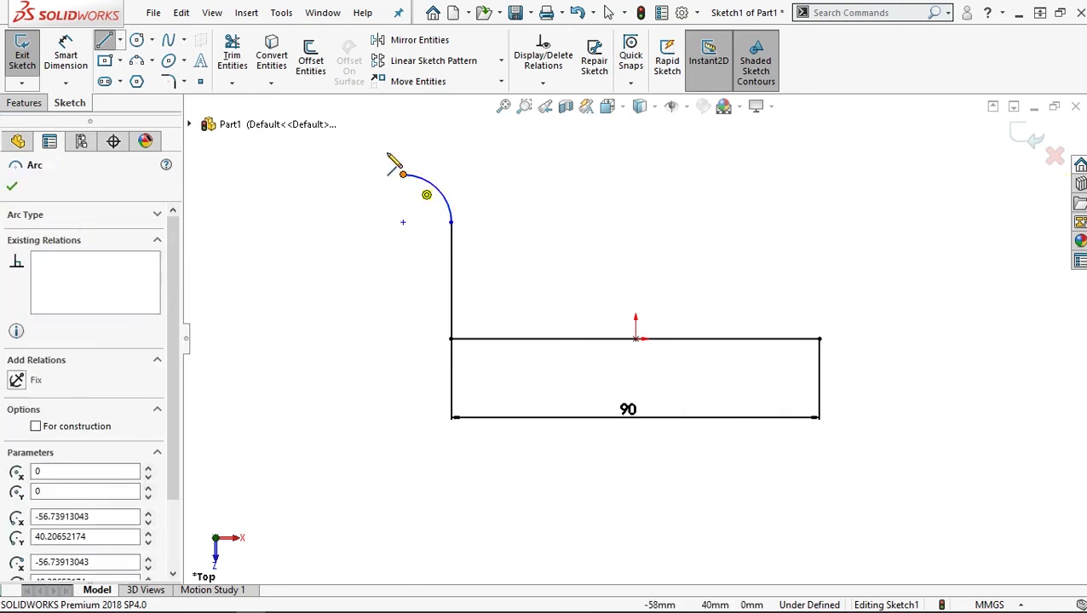
key(z)
key(z)
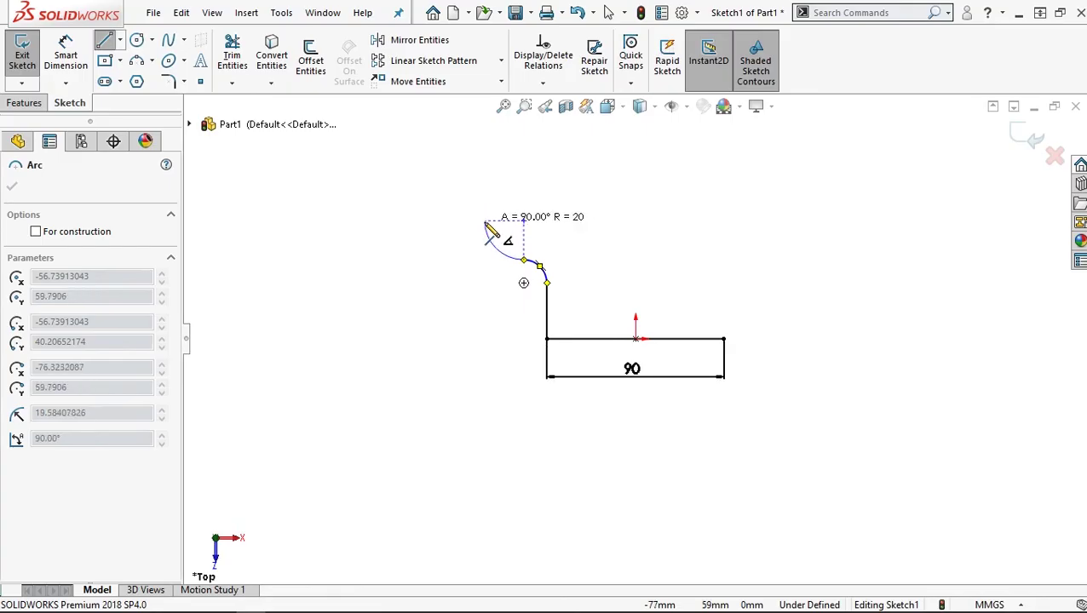
click(485, 223)
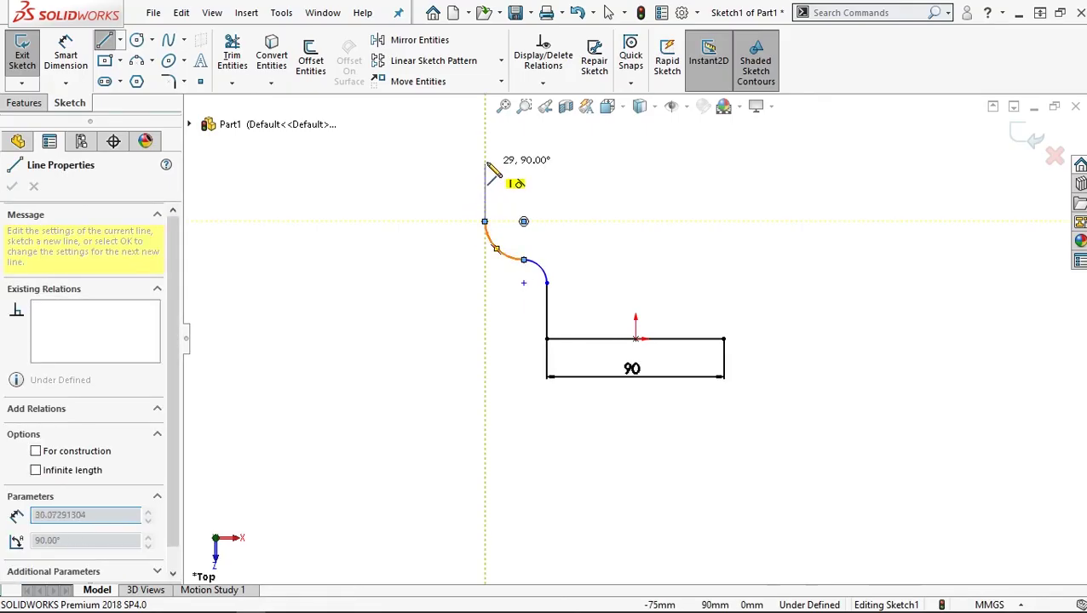
click(487, 162)
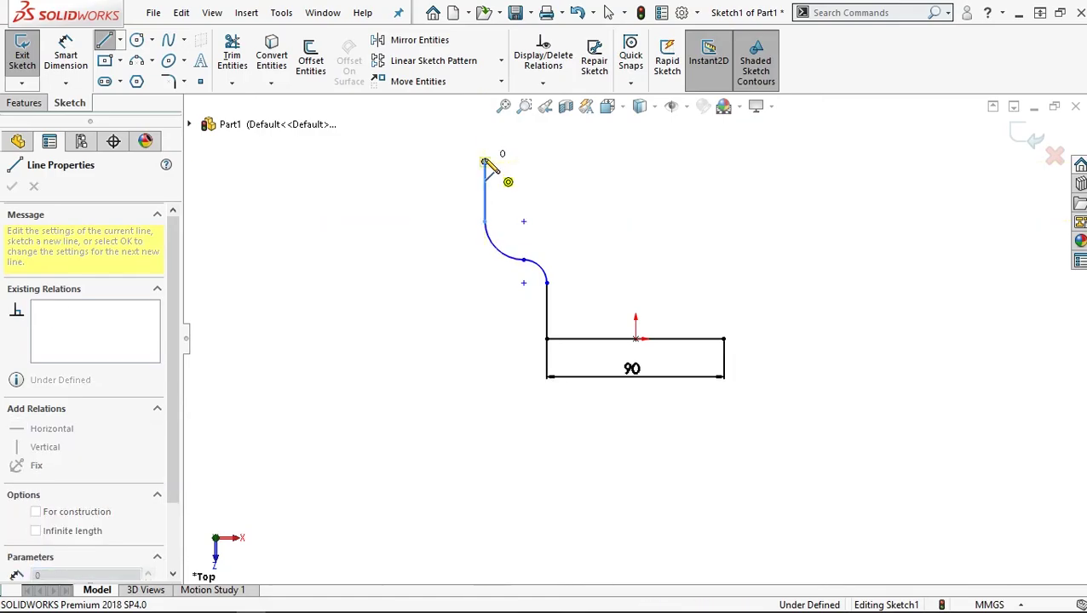
key(a)
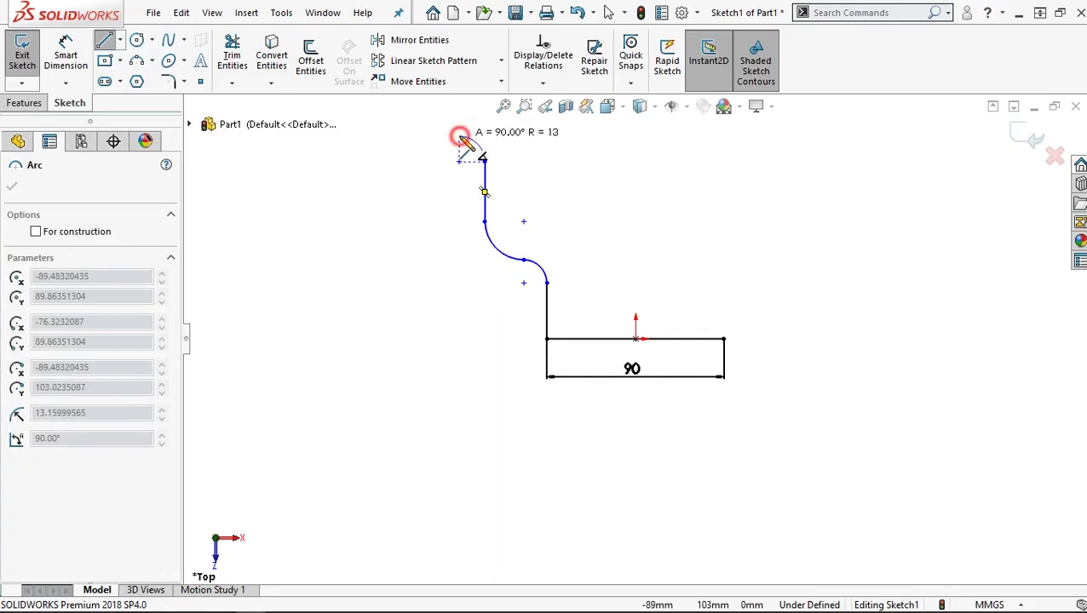
click(460, 138)
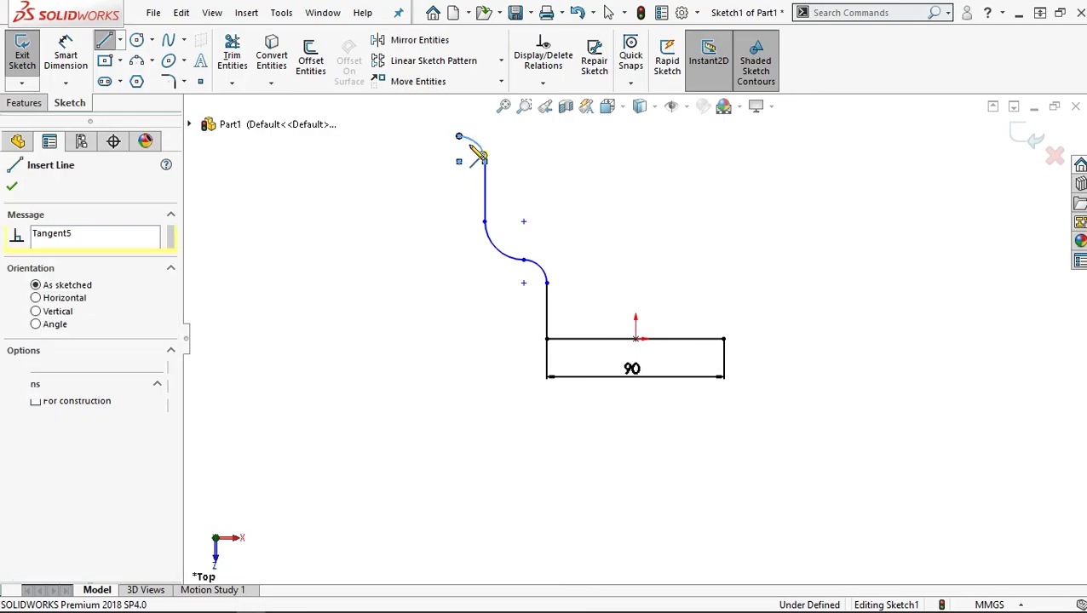
- Continue with the top edge, a downward step and ledge, and a line back to the origin
key(z)
key(z)
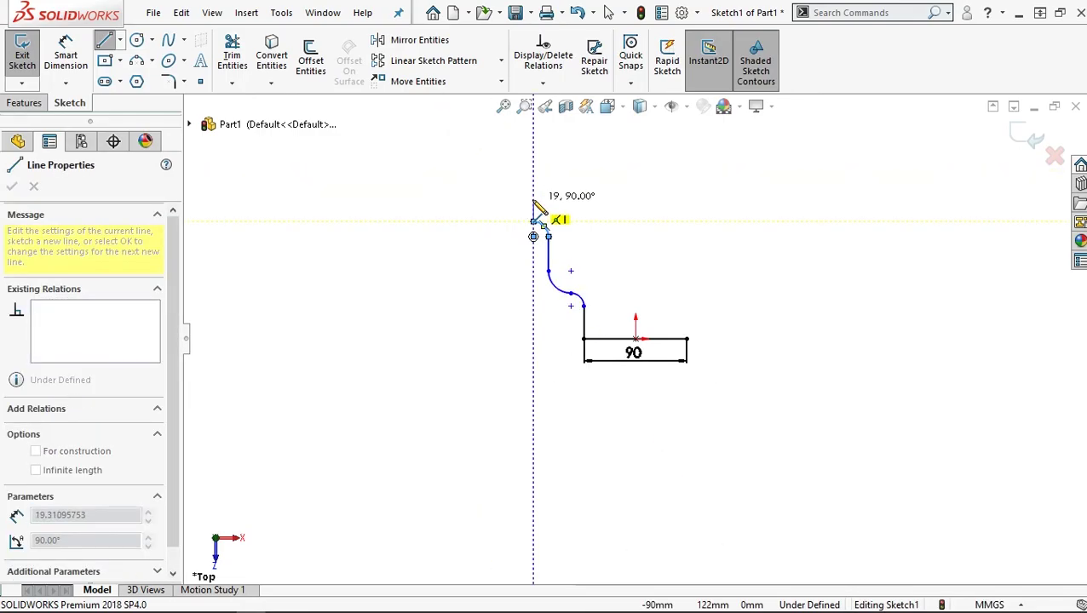
click(533, 201)
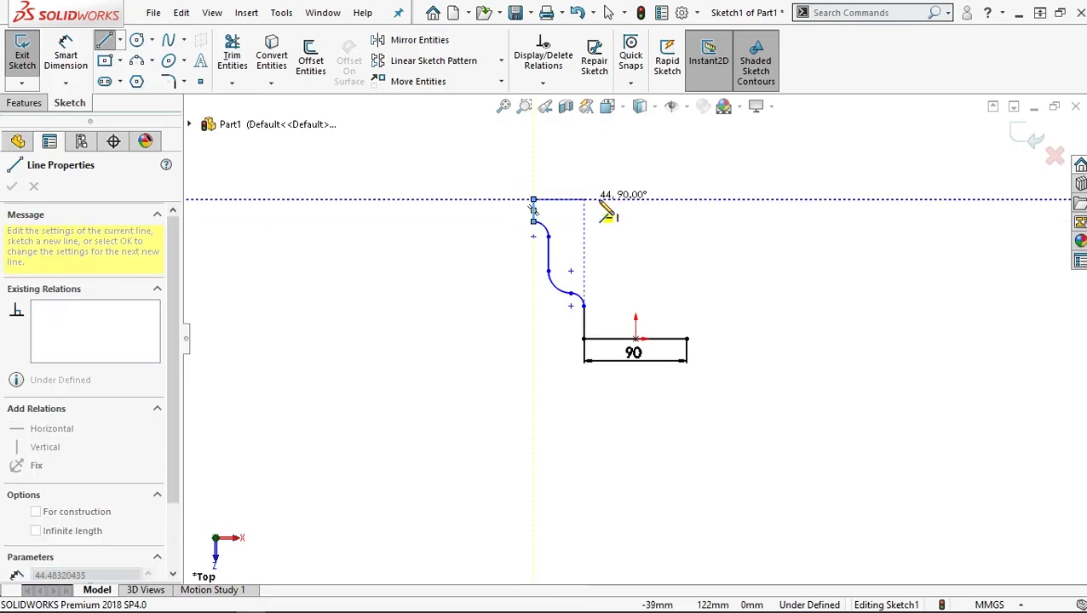
click(599, 200)
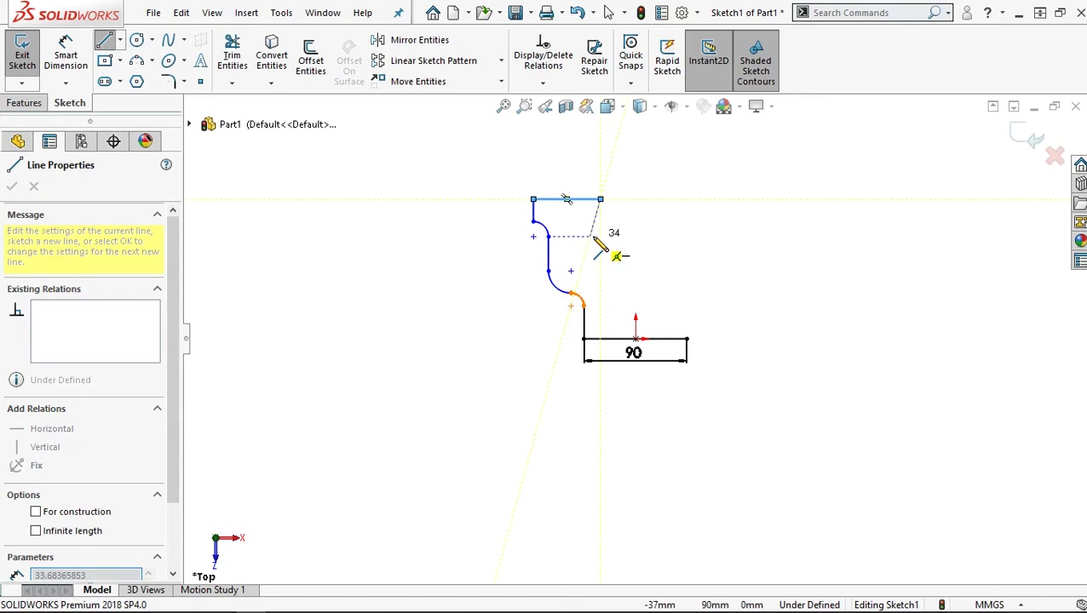
click(600, 245)
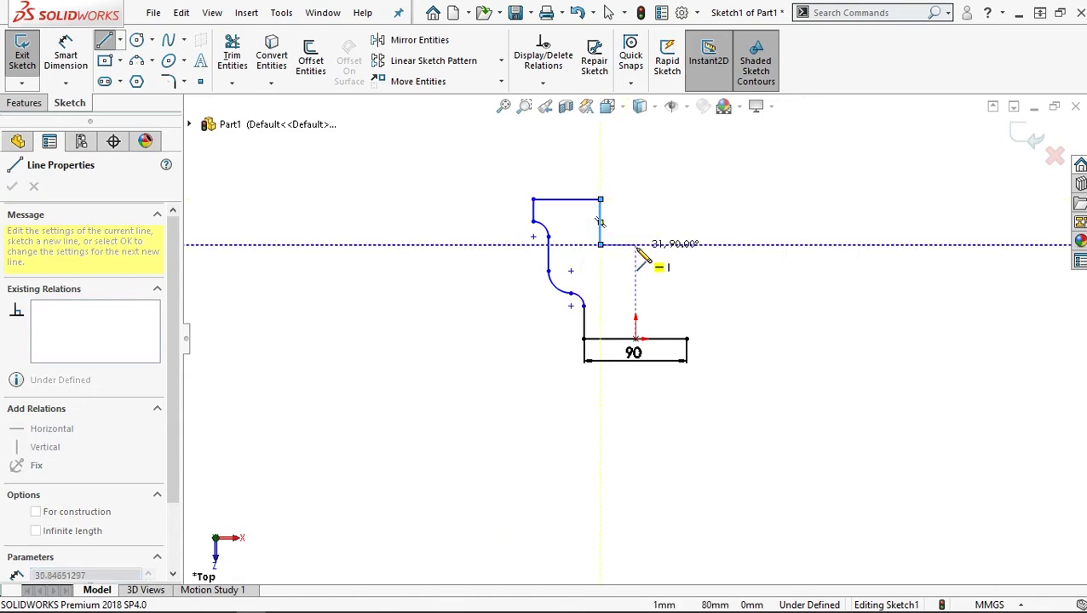
click(635, 245)
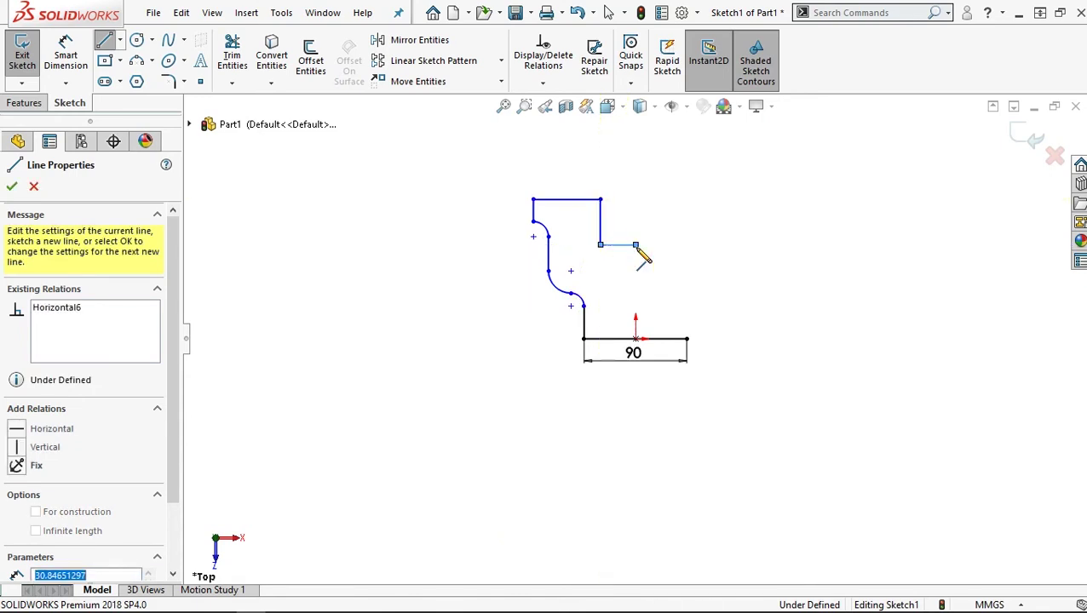
click(635, 339)
- Convert the vertical line ending at the origin into a construction centerline
right_click(677, 266)
click(685, 260)
scroll(679, 262, down, 2)
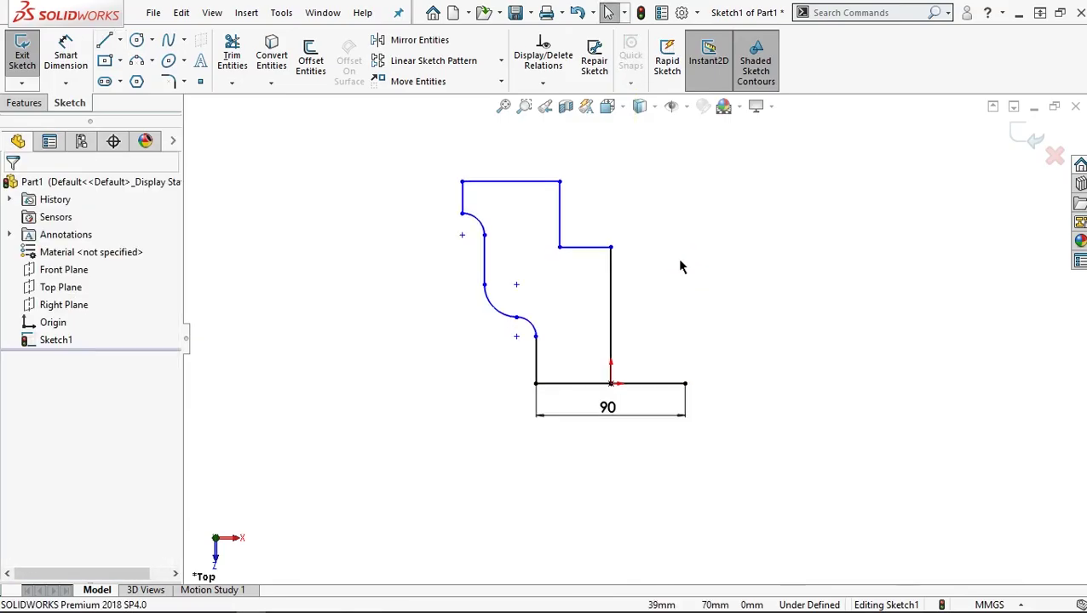
scroll(680, 267, down, 1)
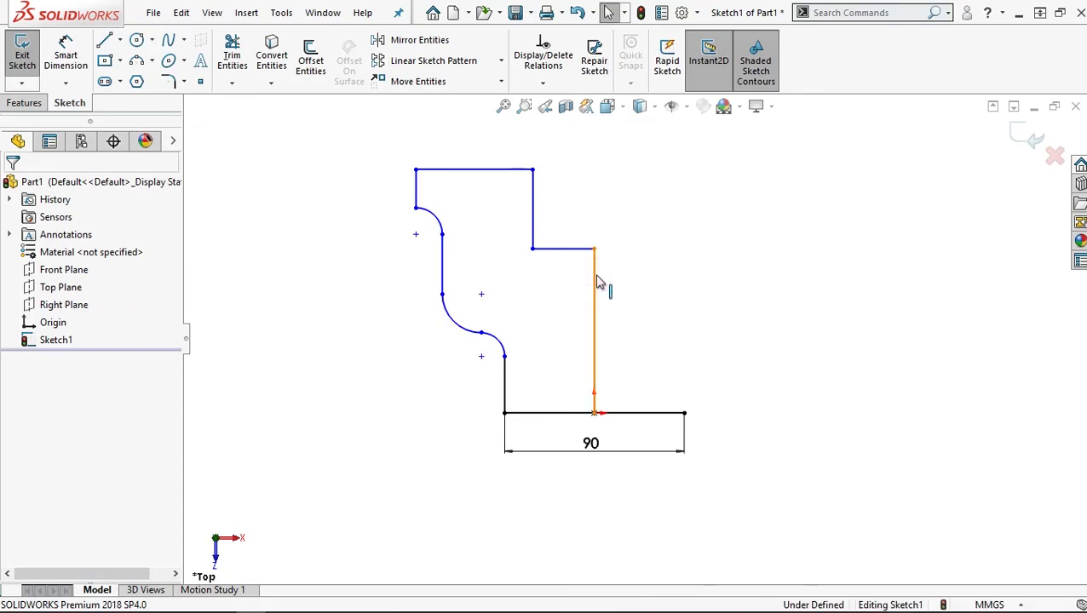
click(593, 289)
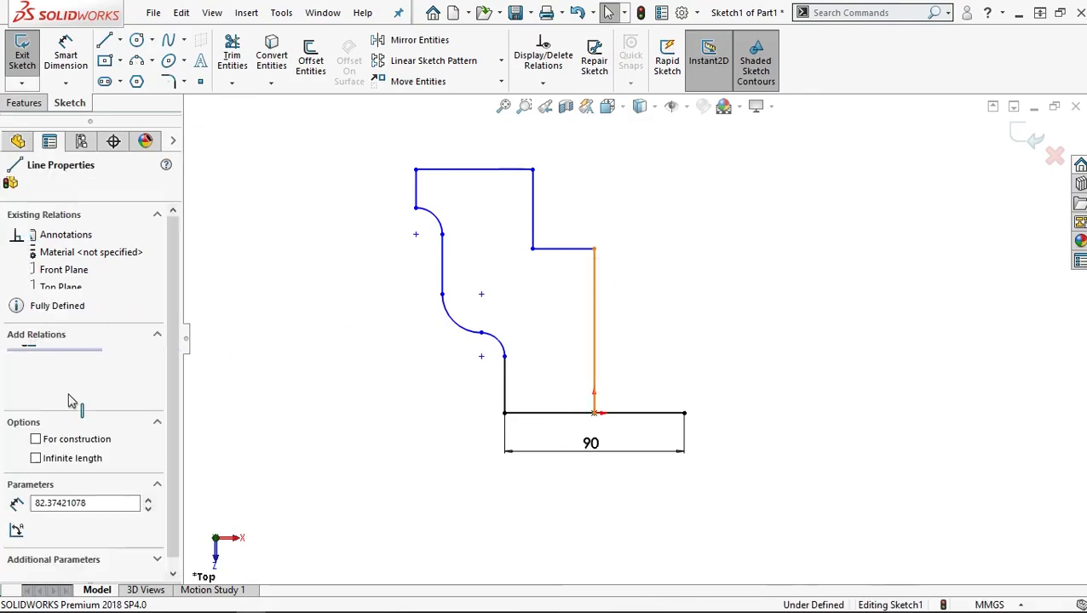
click(56, 437)
click(15, 185)
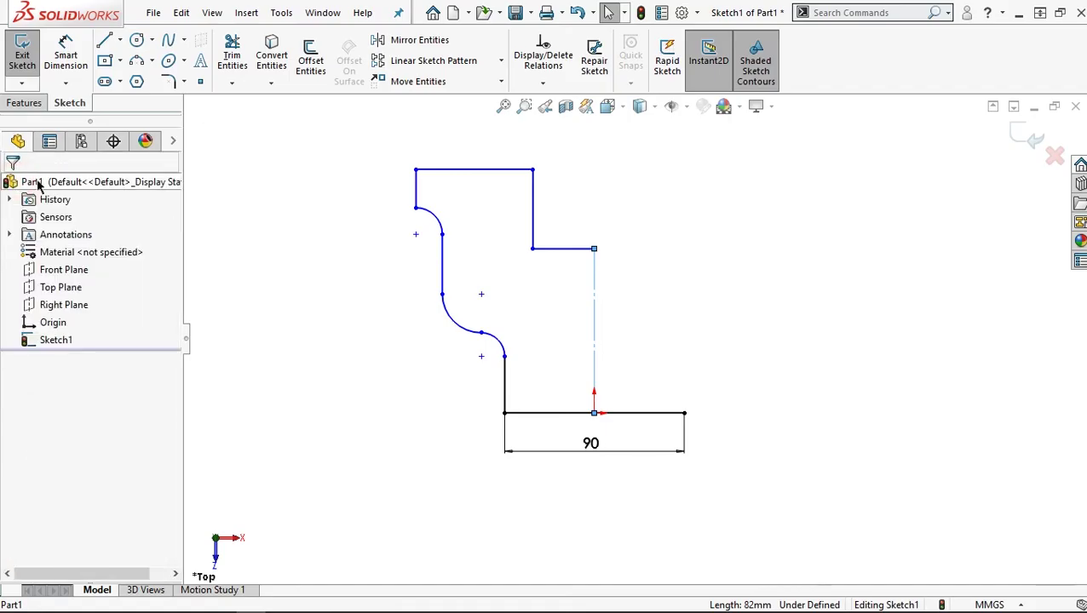
click(67, 60)
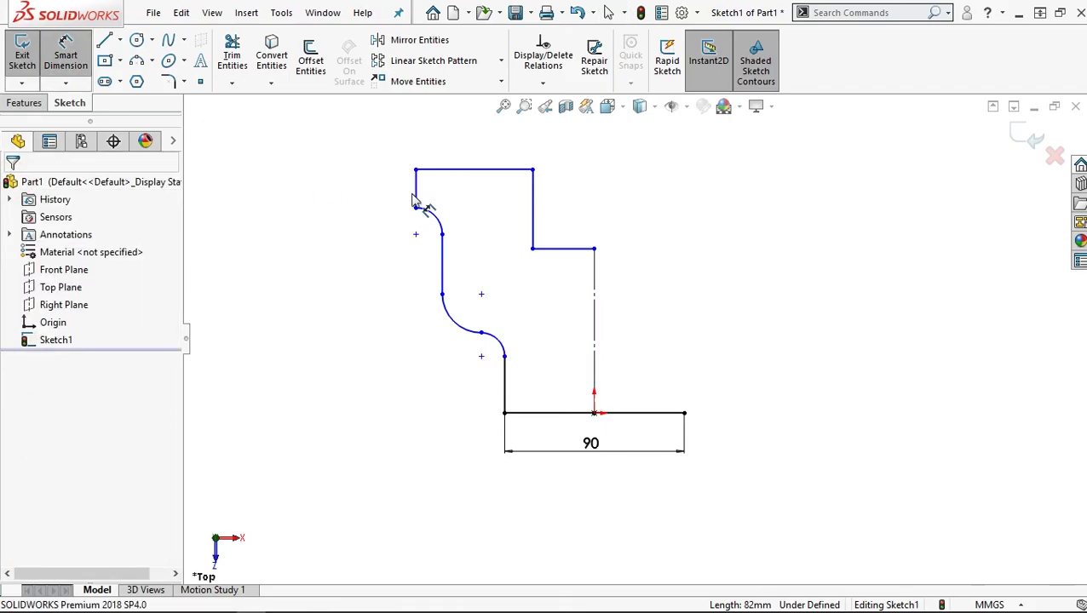
- Dimension the small upper arc to R6 and both lower arcs to R12
click(437, 216)
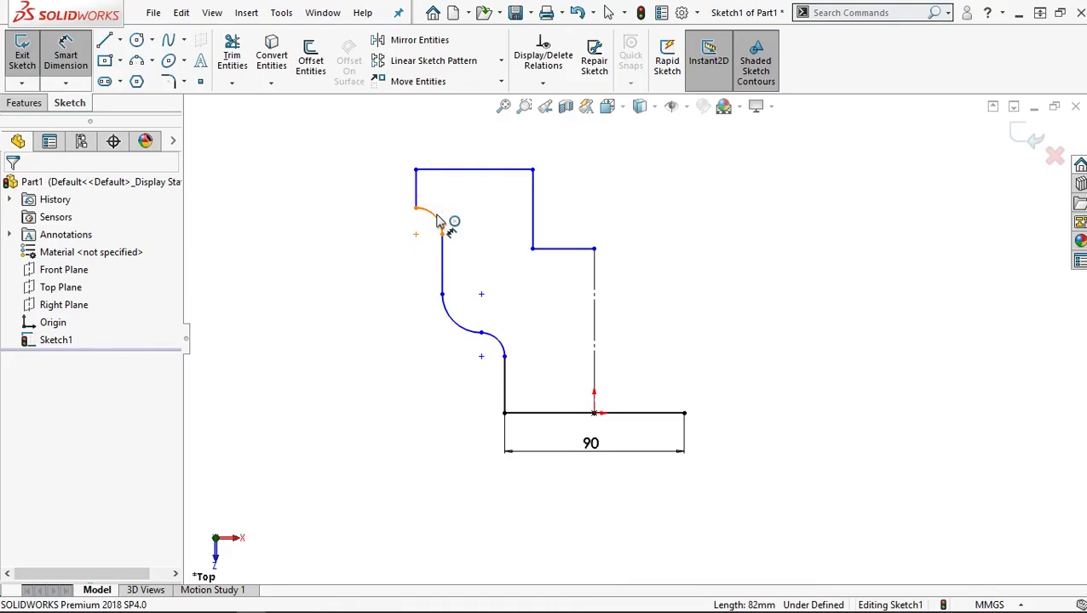
click(454, 214)
text(6)
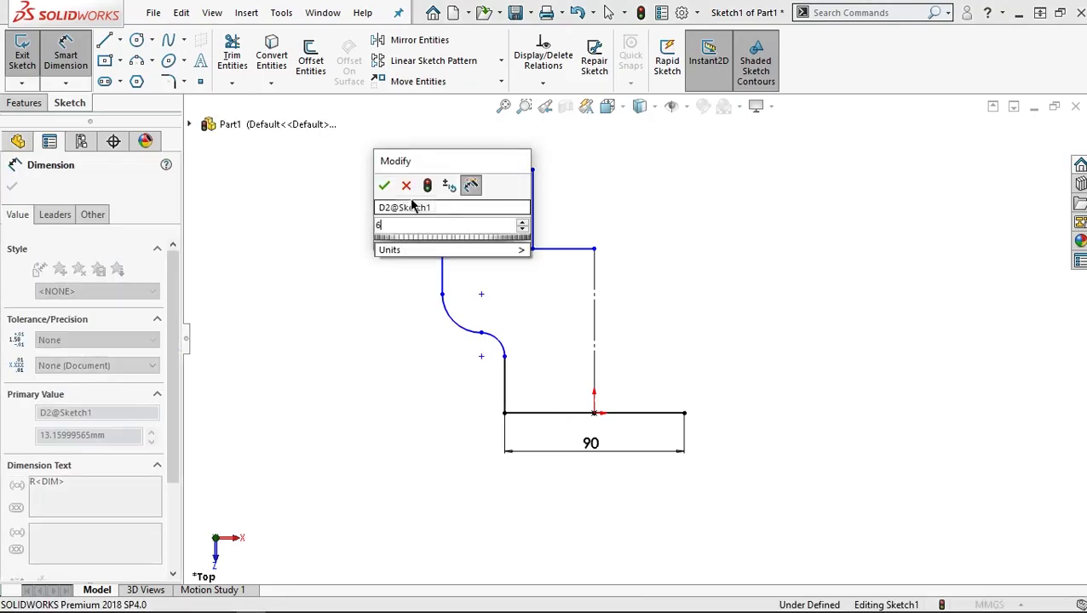
click(377, 186)
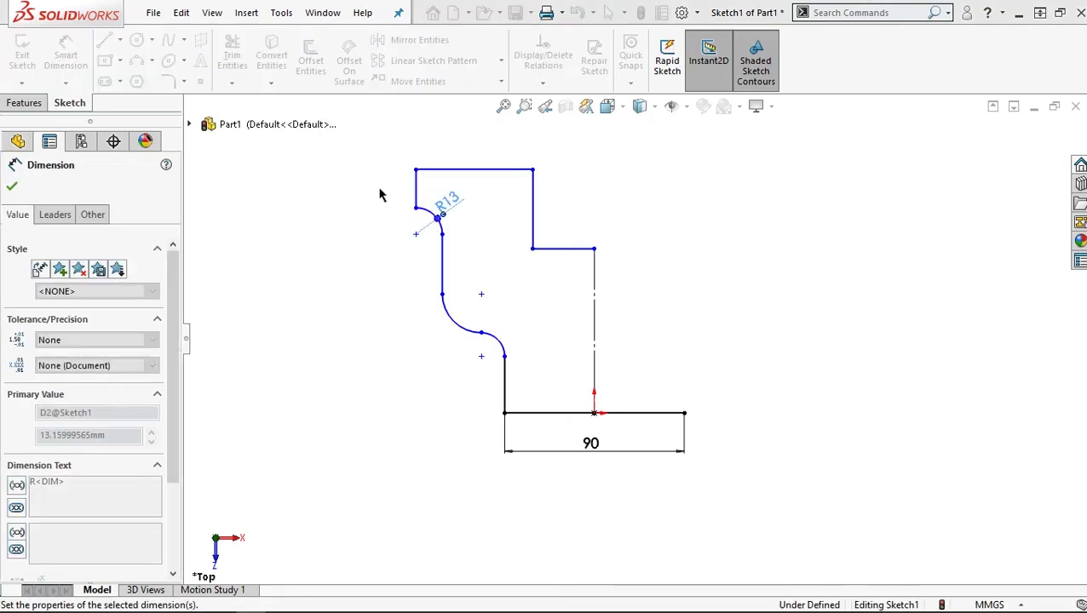
click(451, 329)
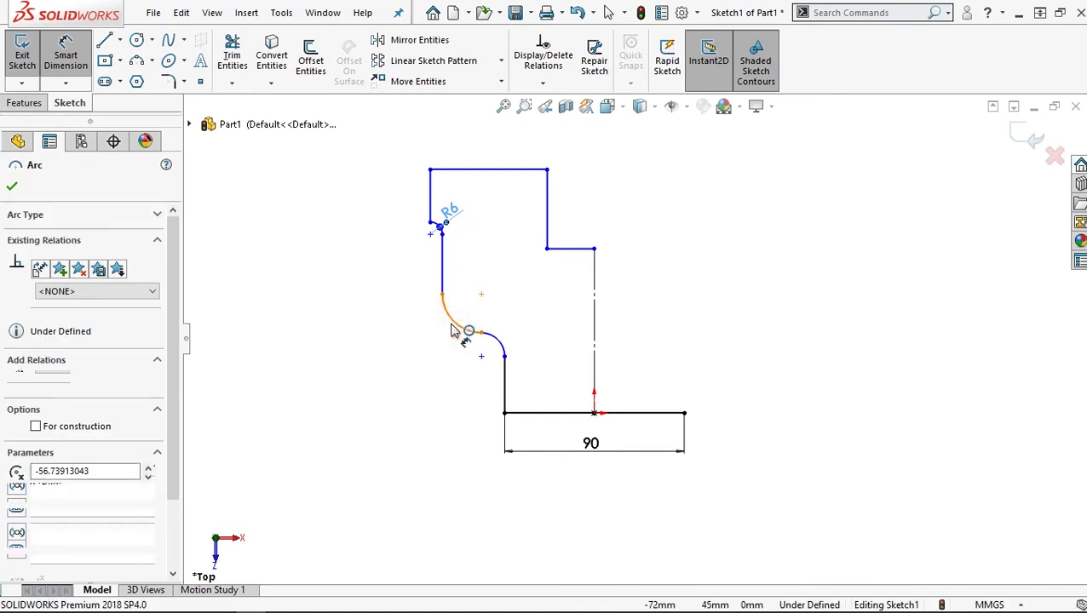
click(441, 337)
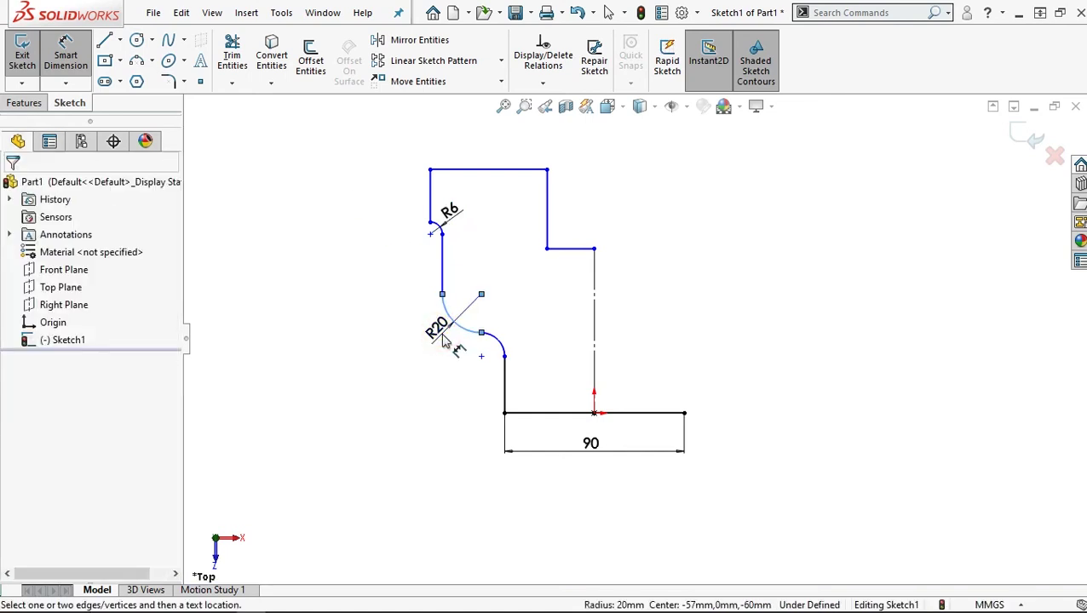
click(443, 339)
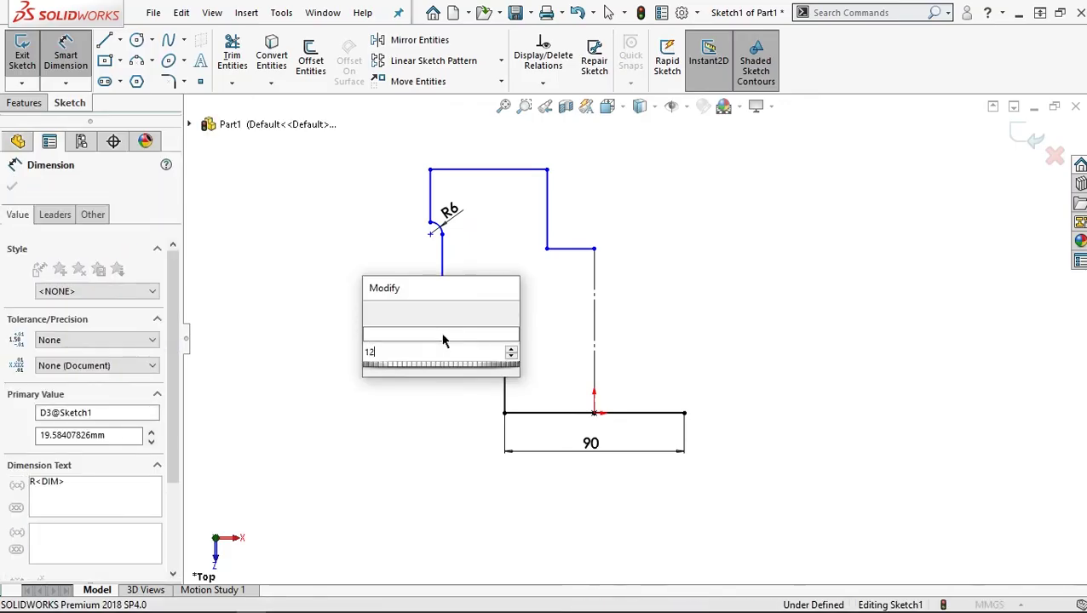
key(Return)
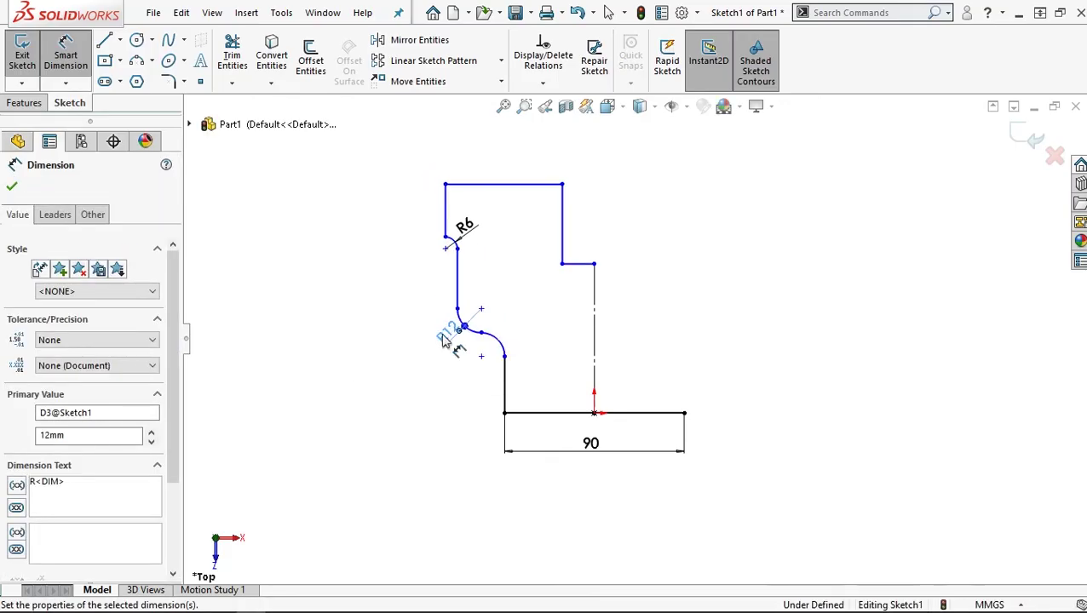
click(520, 330)
click(518, 329)
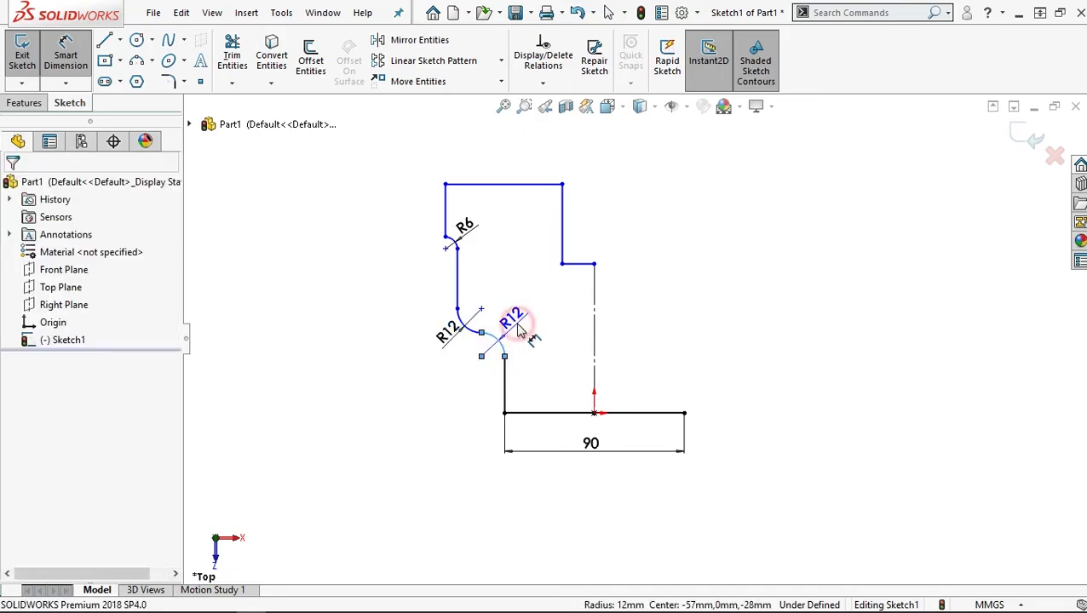
double_click(520, 330)
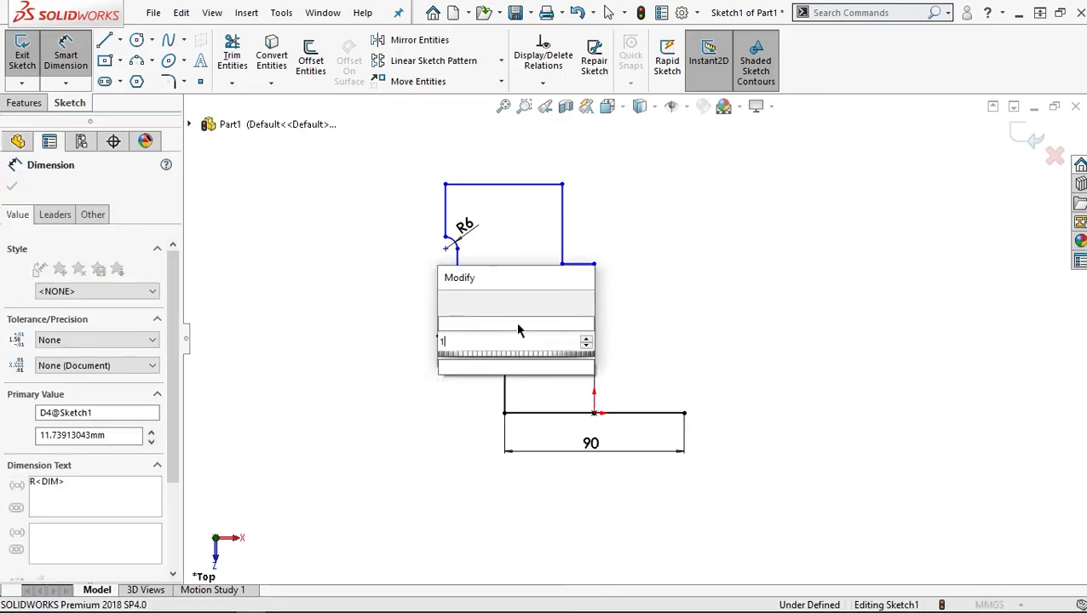
key(Return)
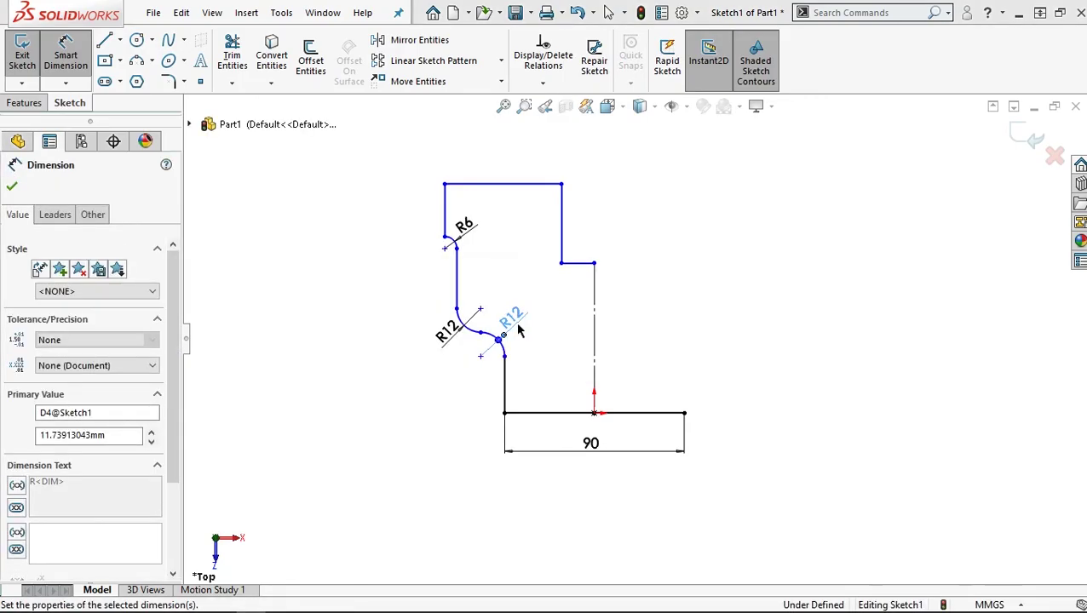
- Dimension the short upper-left vertical line to 10 mm and the top line to 40 mm
click(444, 203)
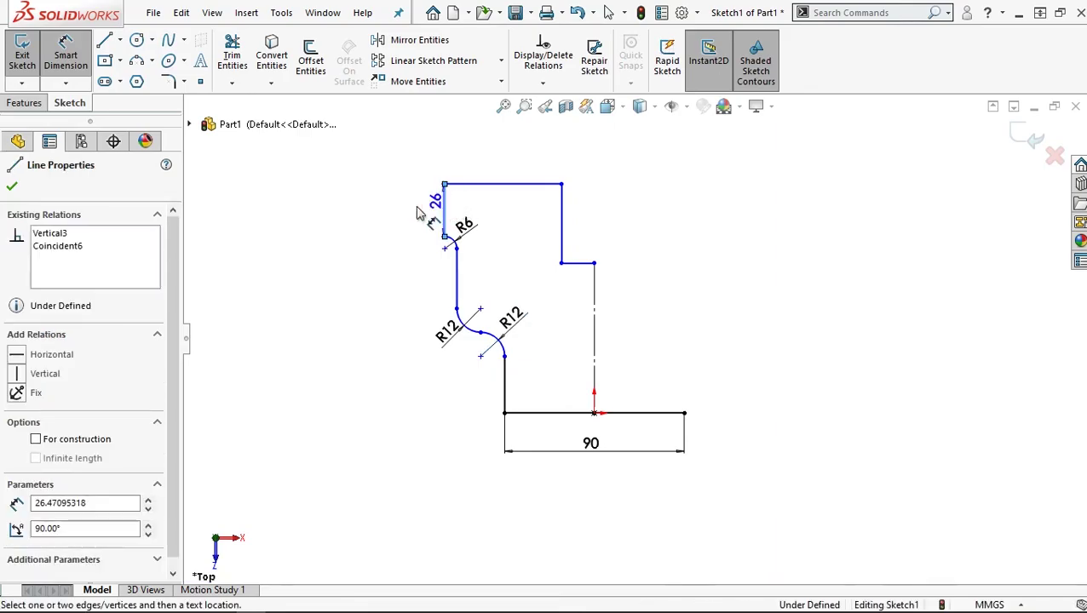
click(418, 212)
click(419, 212)
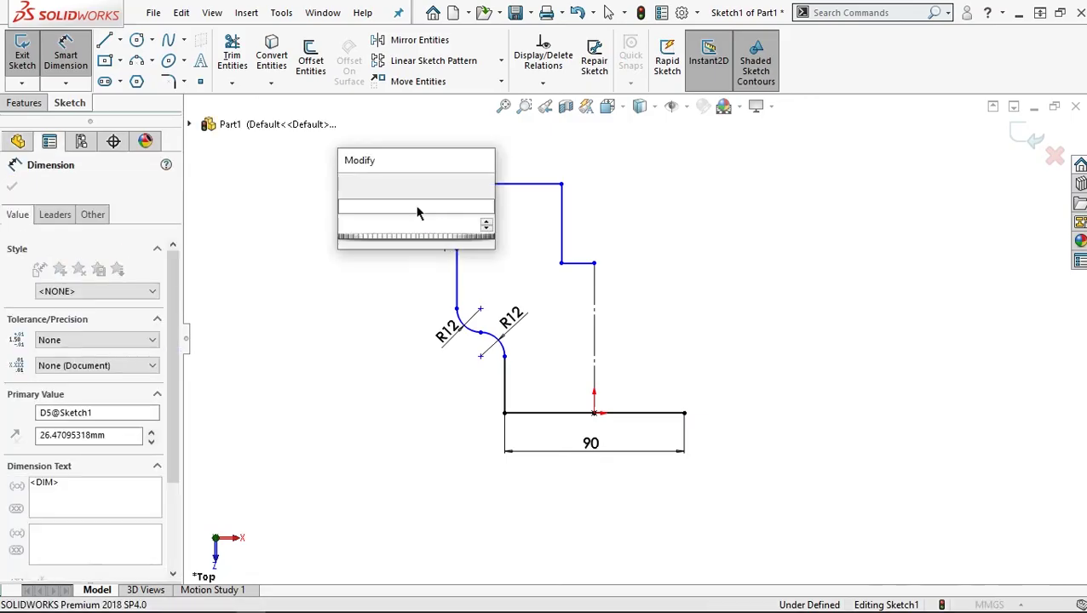
text(1)
key(Return)
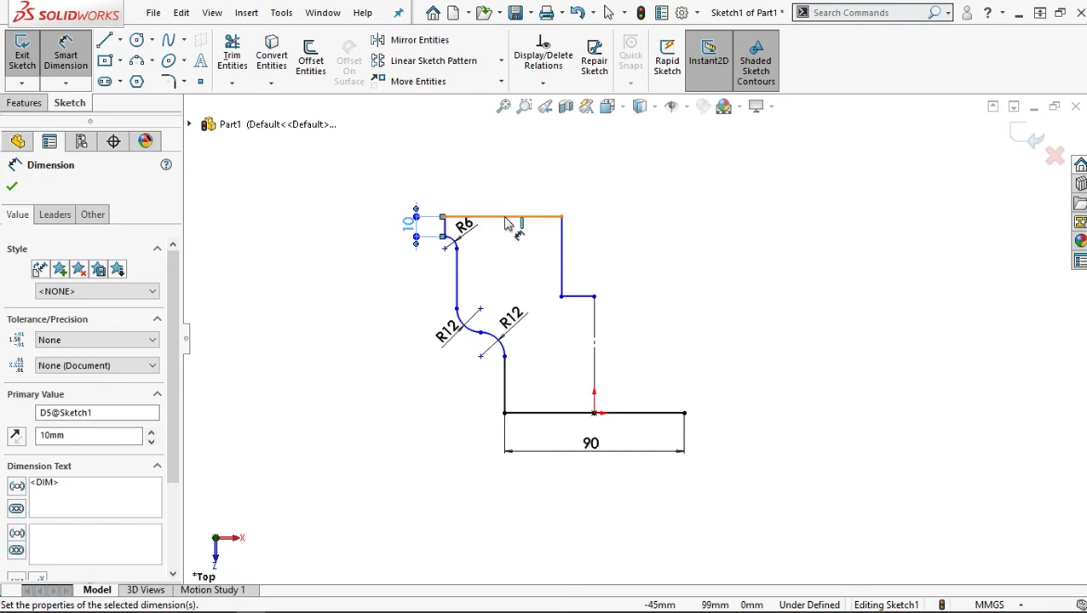
click(531, 218)
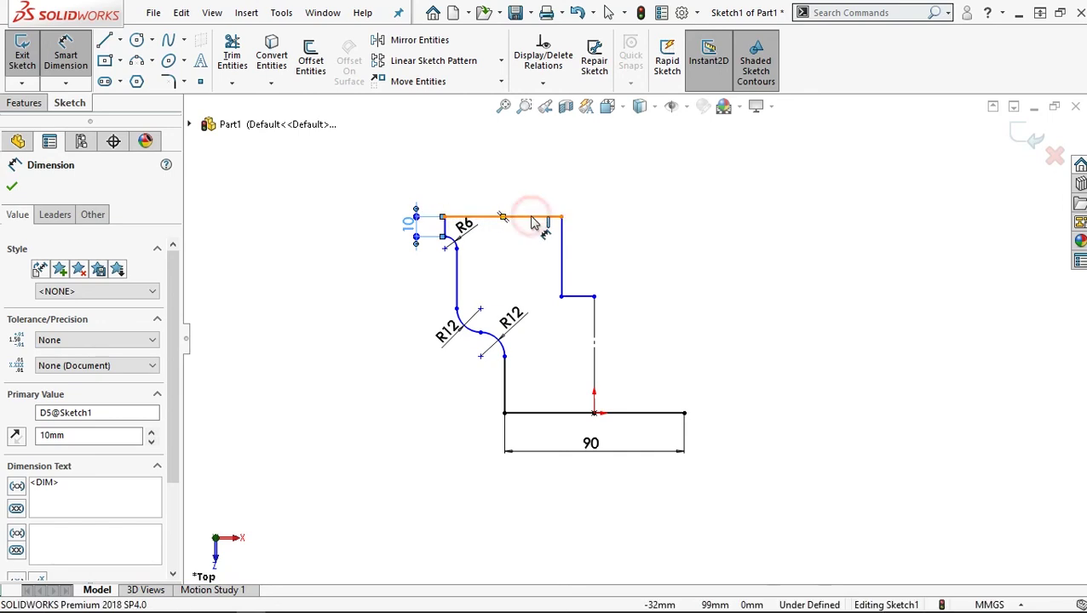
click(526, 203)
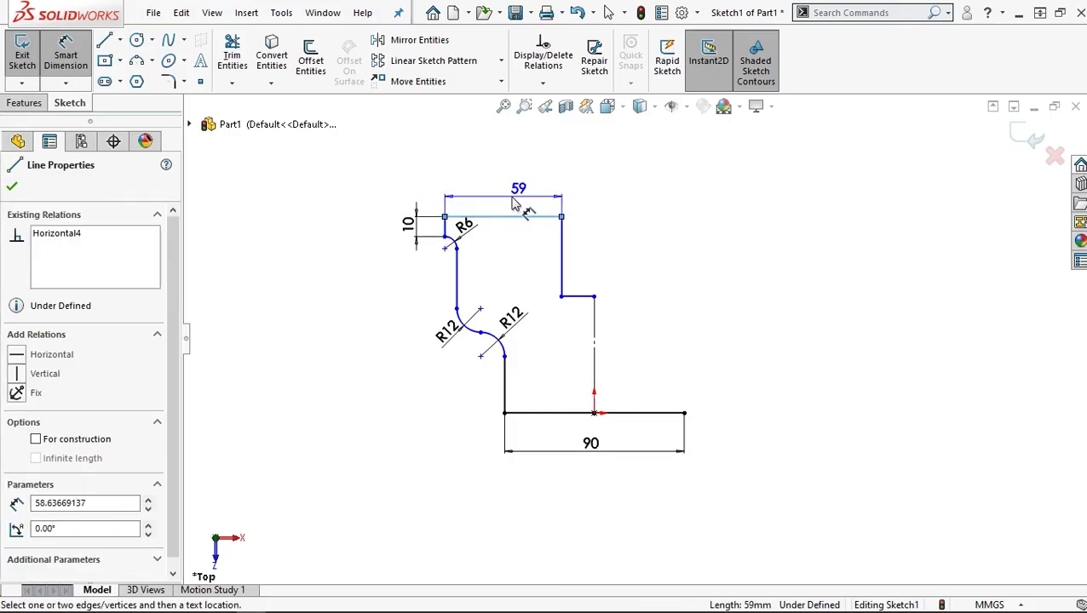
click(514, 203)
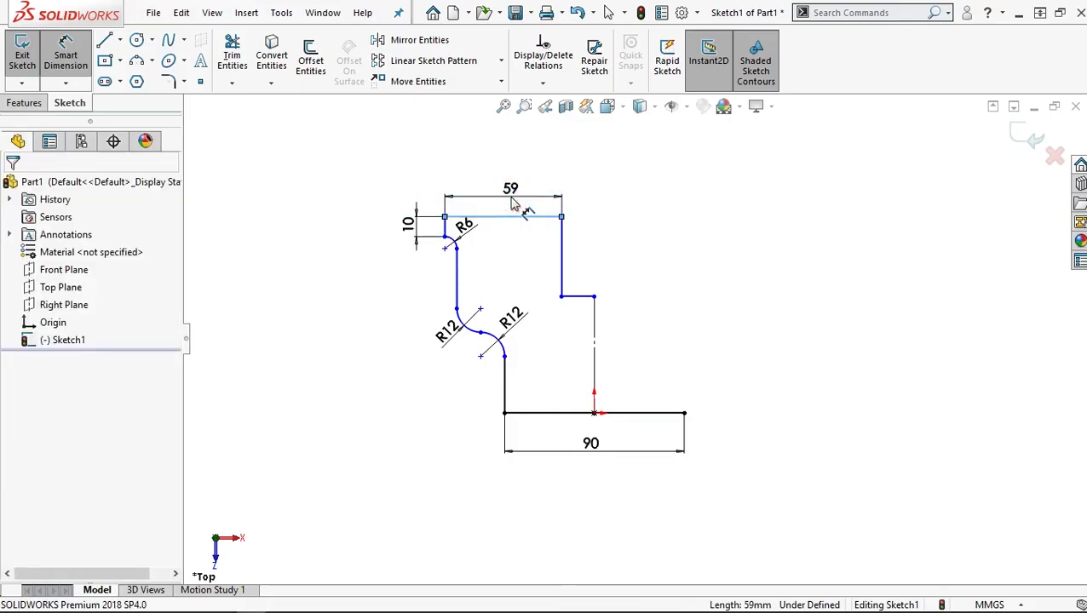
double_click(513, 204)
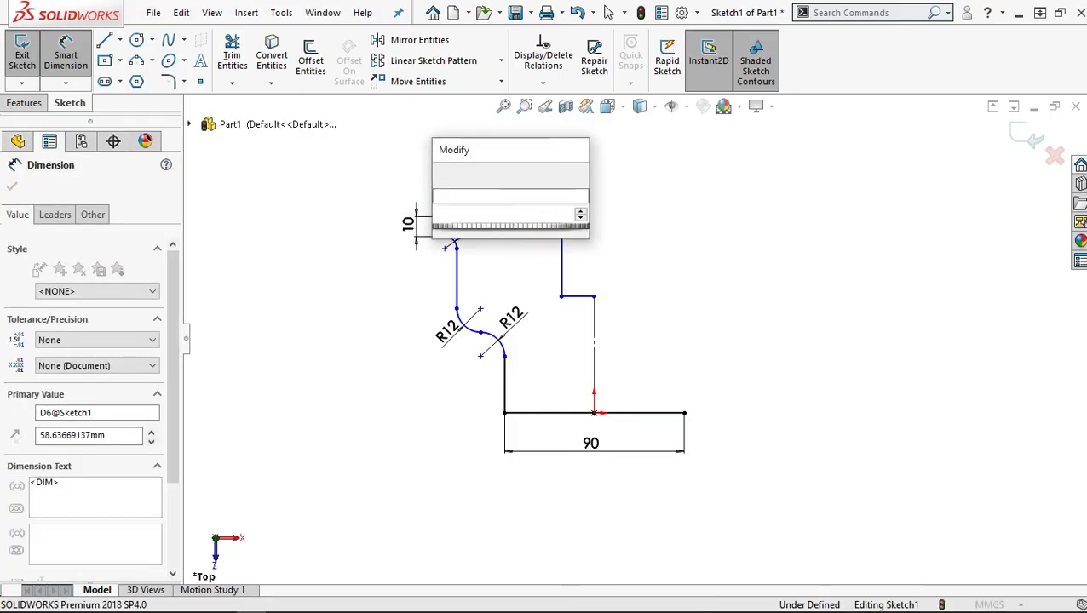
text(40)
click(442, 174)
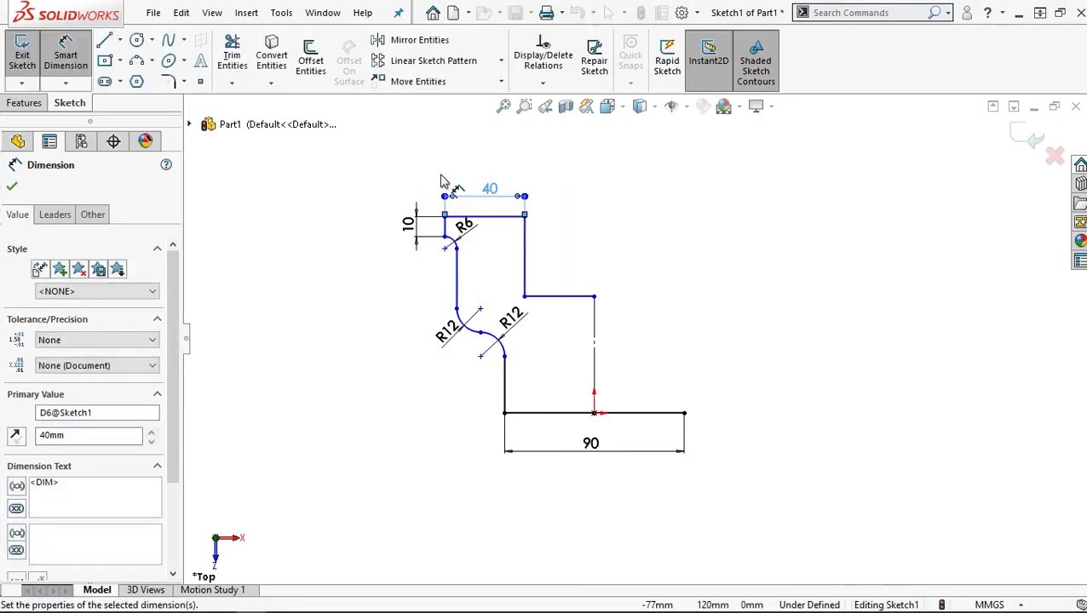
- Set the right step line to 25 mm and the overall profile height to 88 mm
click(546, 267)
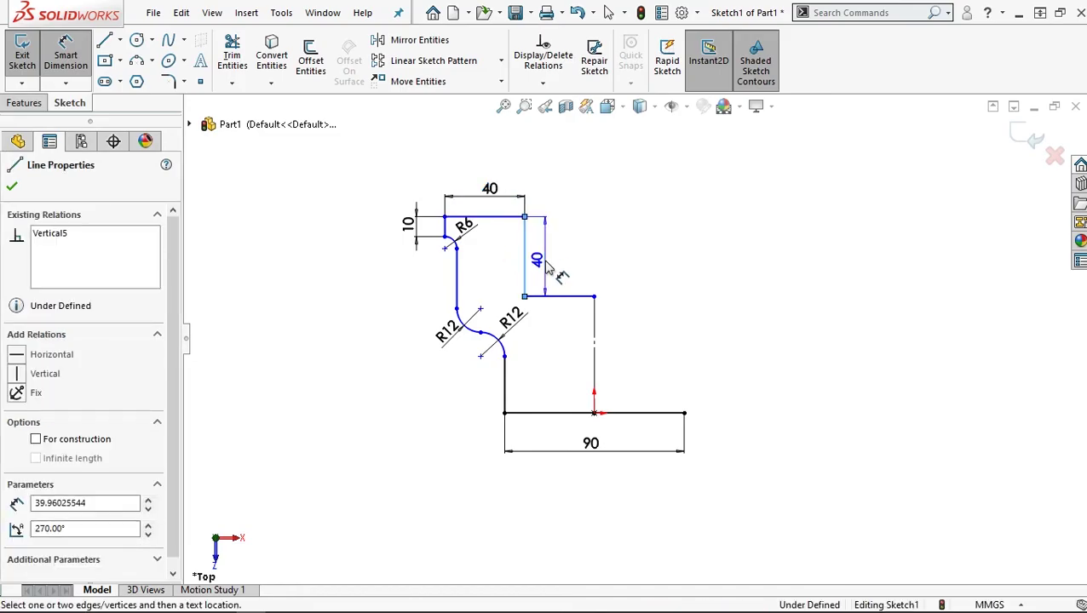
click(550, 270)
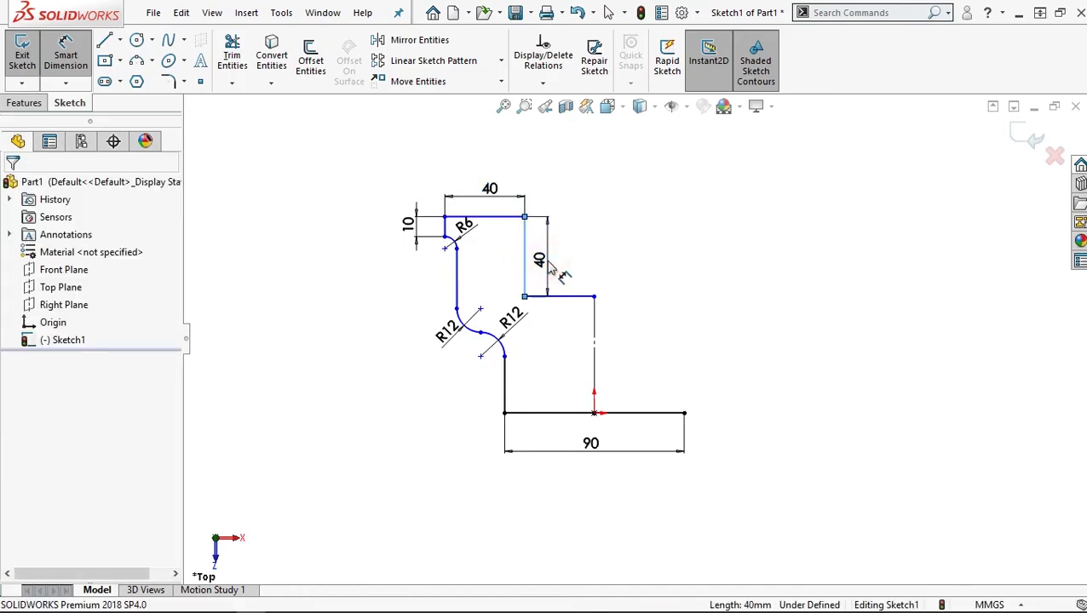
double_click(551, 270)
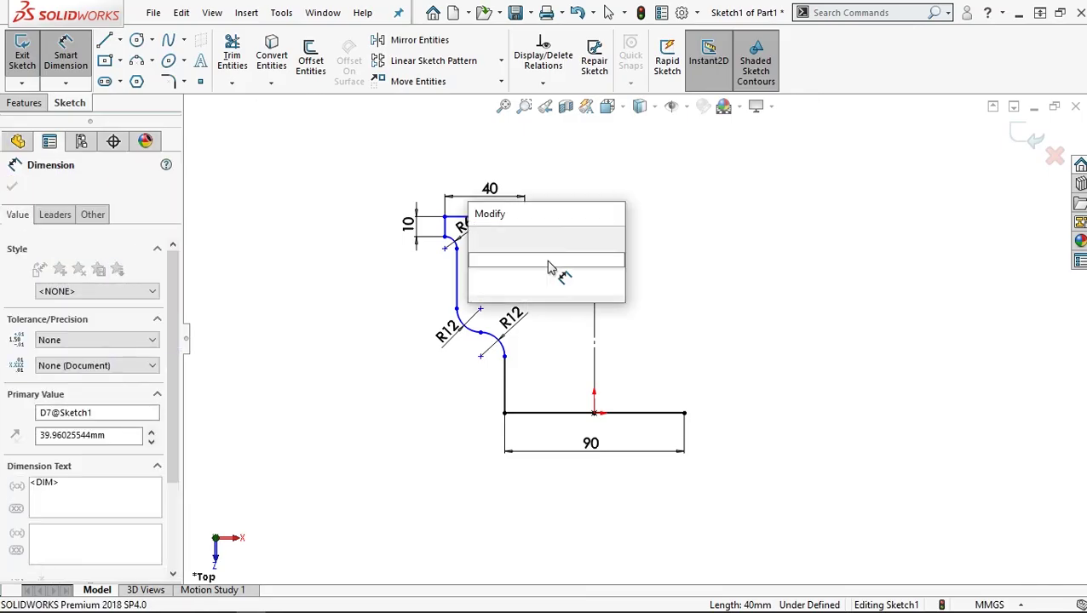
text(2)
key(Escape)
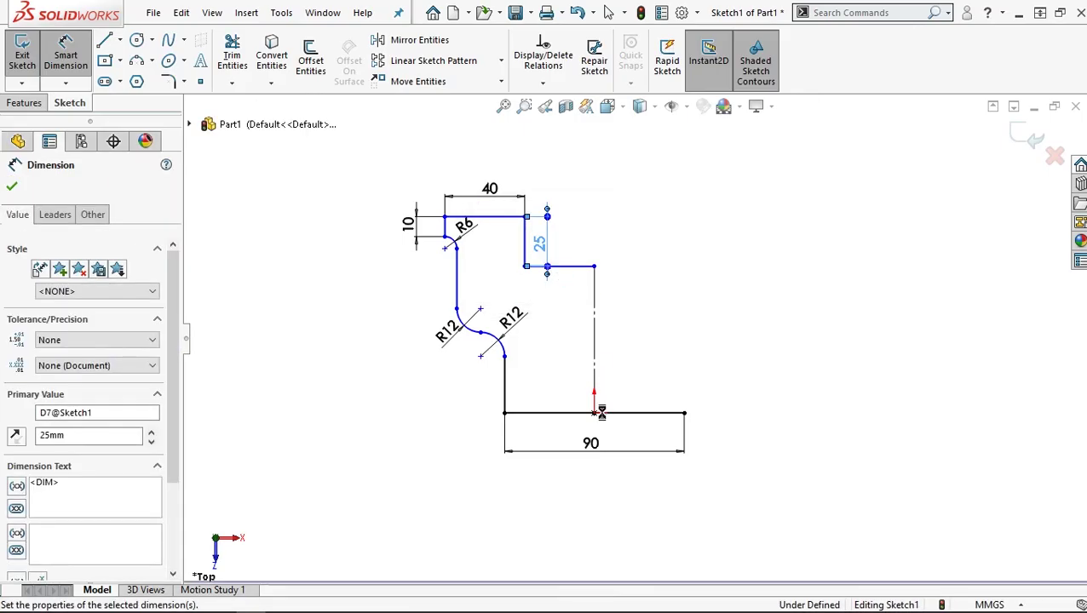
click(511, 226)
click(510, 219)
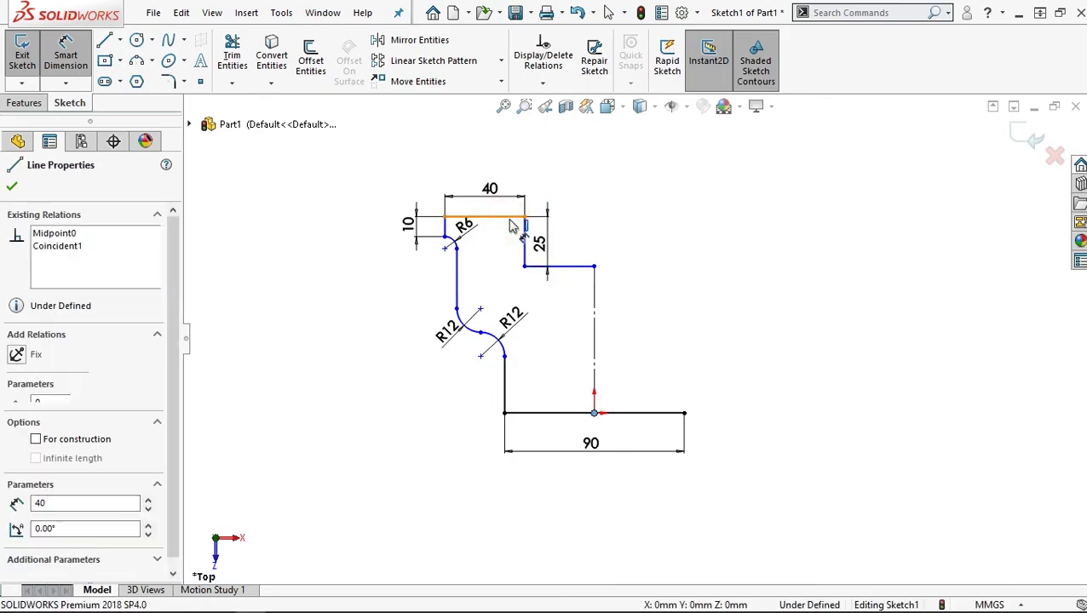
click(511, 413)
click(382, 310)
text(88)
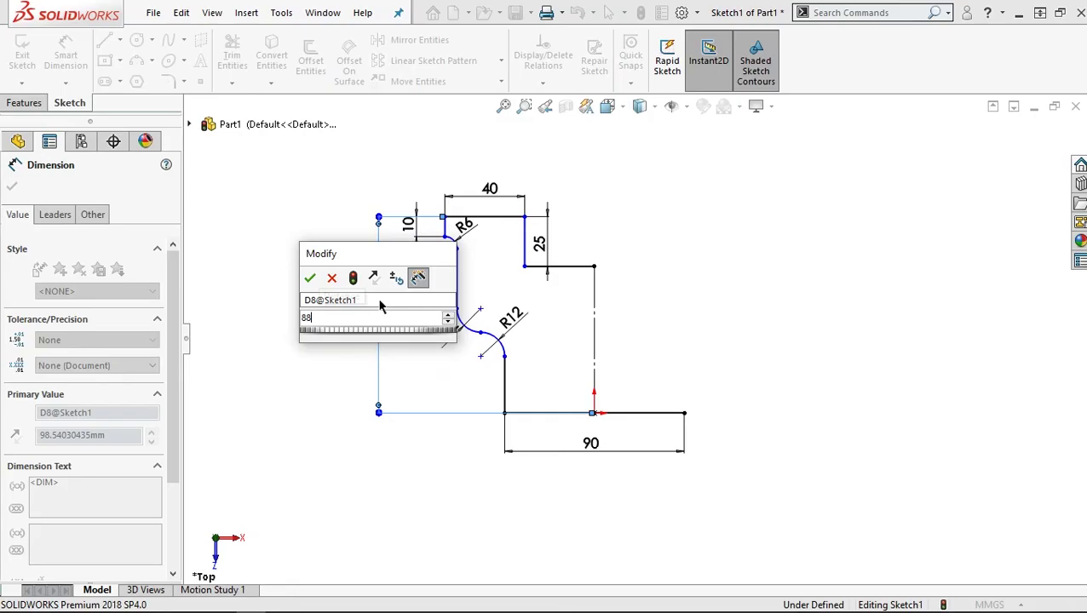
key(Return)
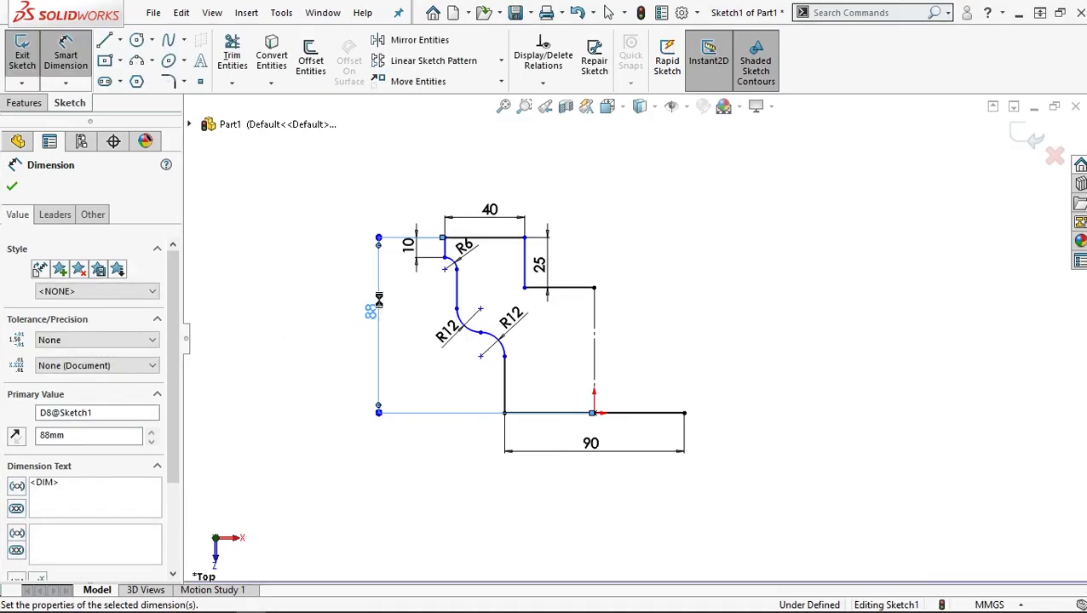
- Add a 38 mm vertical distance from the R6 arc's start to the R12 arcs' junction
click(444, 257)
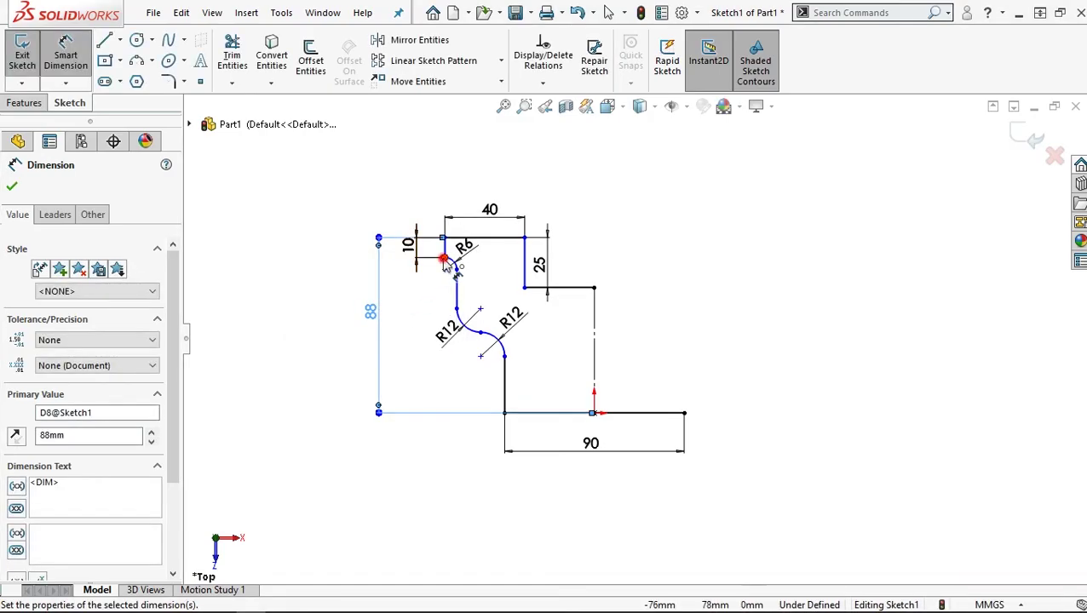
click(481, 333)
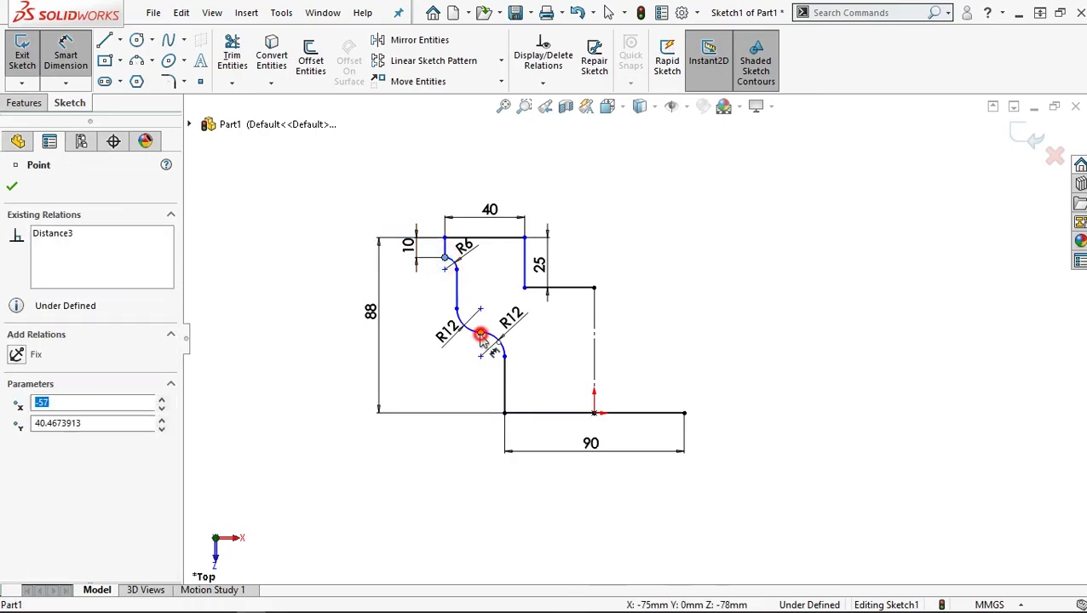
click(406, 312)
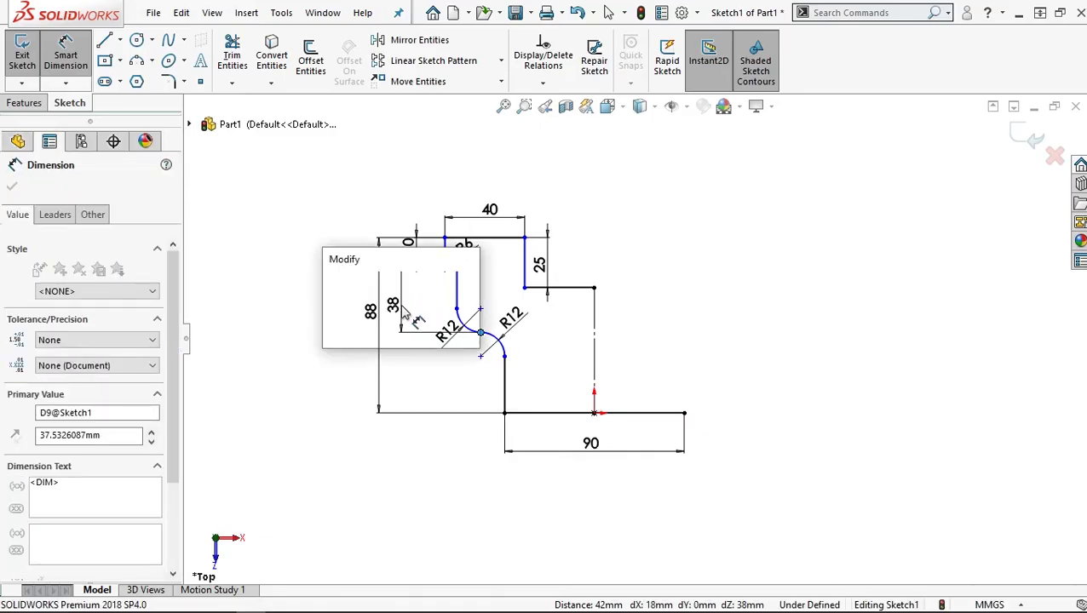
text(38)
key(Return)
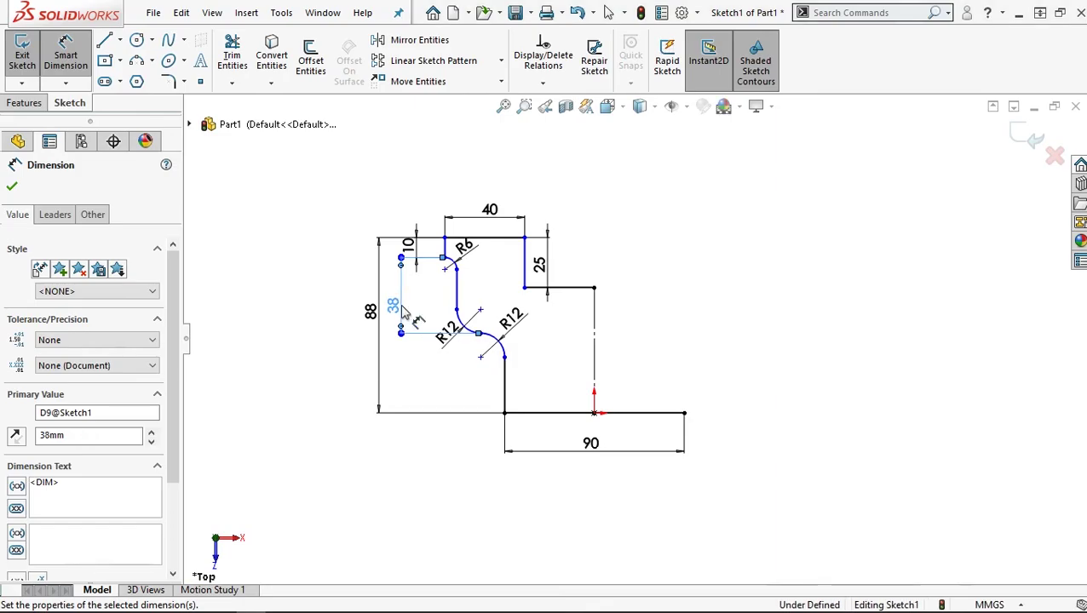
click(14, 189)
key(Escape)
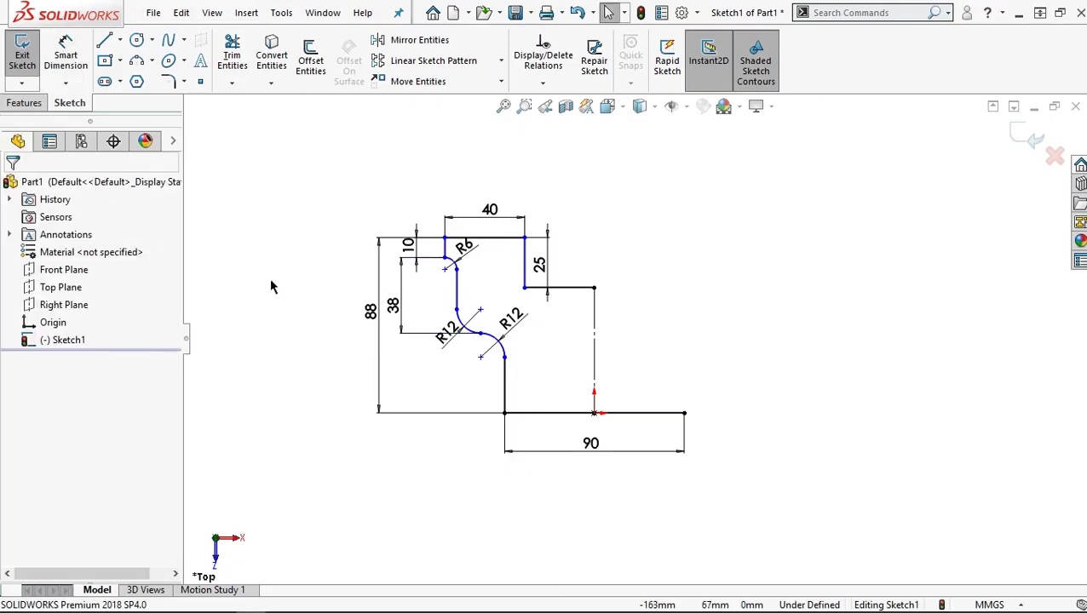
click(311, 90)
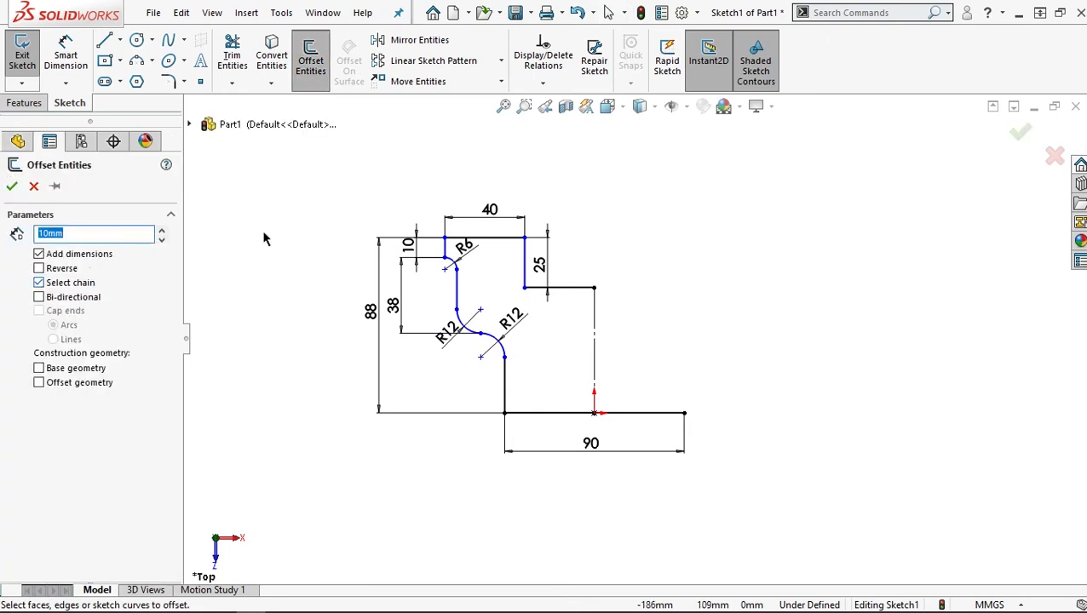
- Offset the top 40 mm line, 25 mm wall and ledge line inward by 10 mm, without chain selection
click(39, 284)
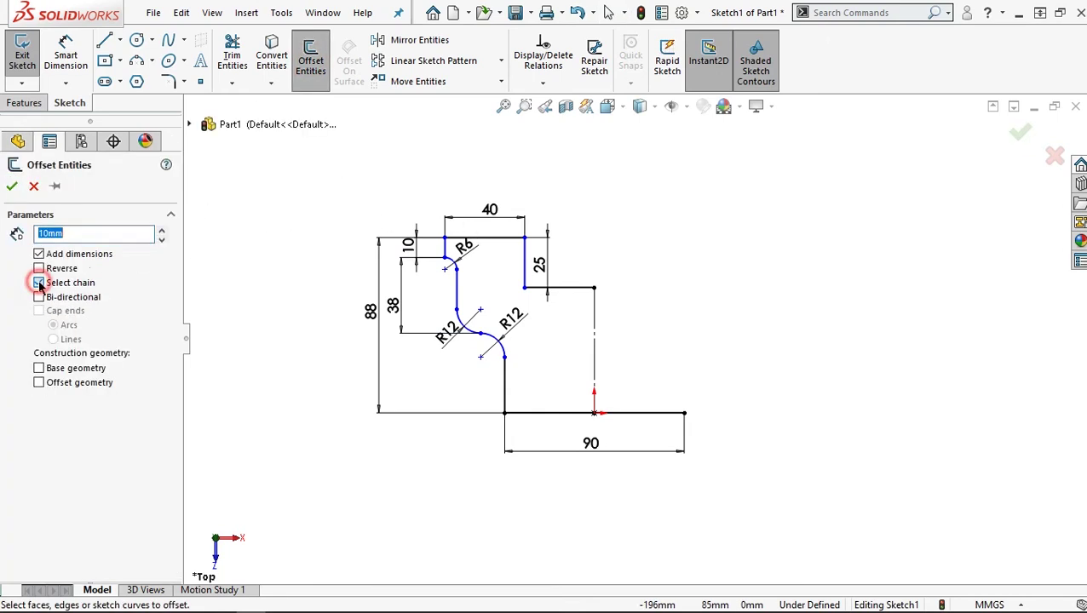
click(492, 240)
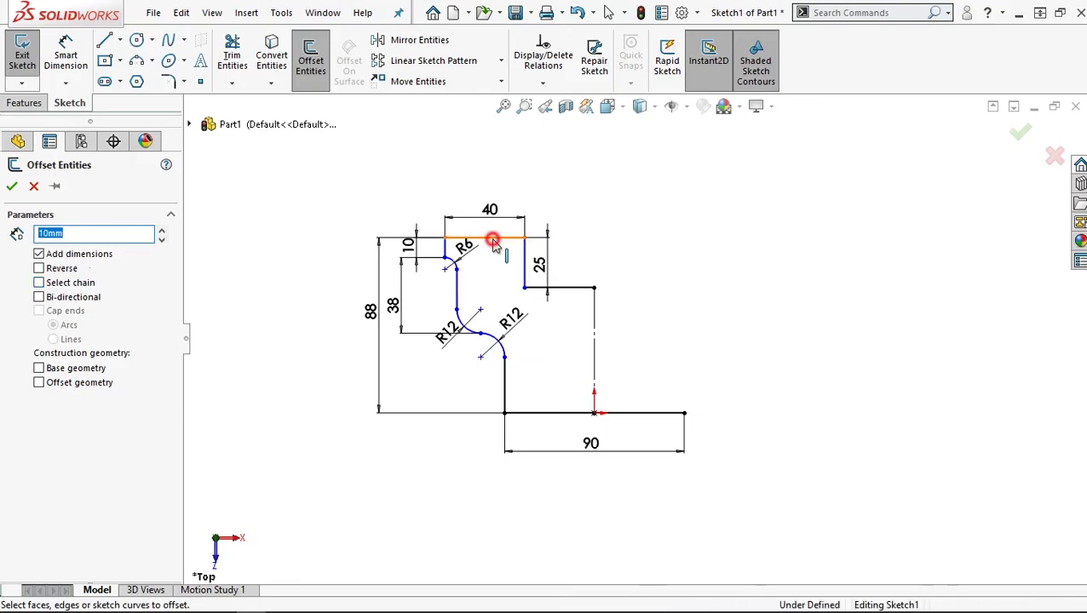
click(525, 279)
click(566, 289)
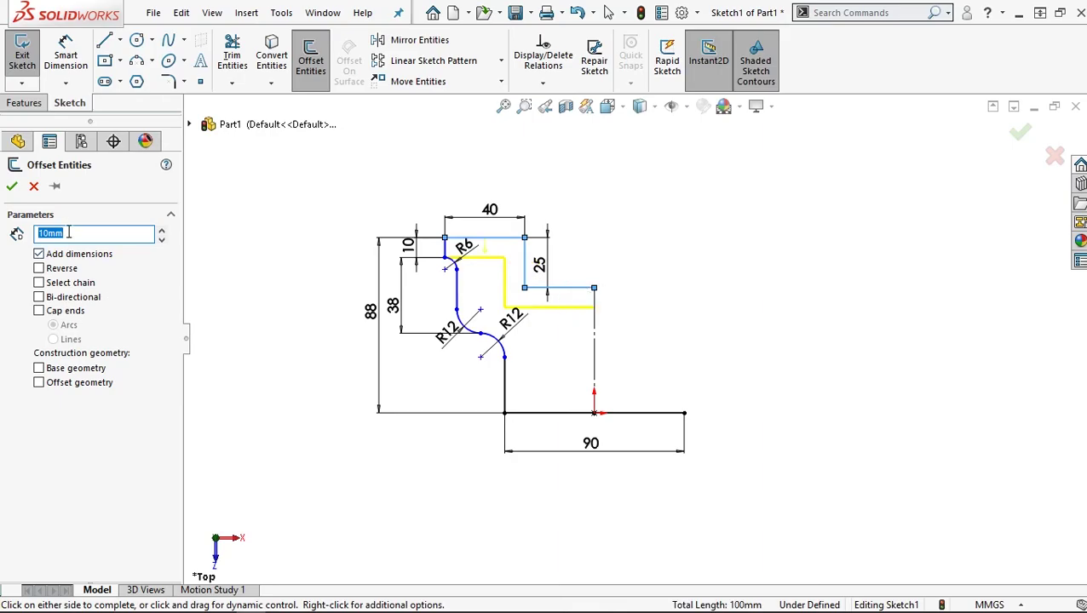
click(11, 189)
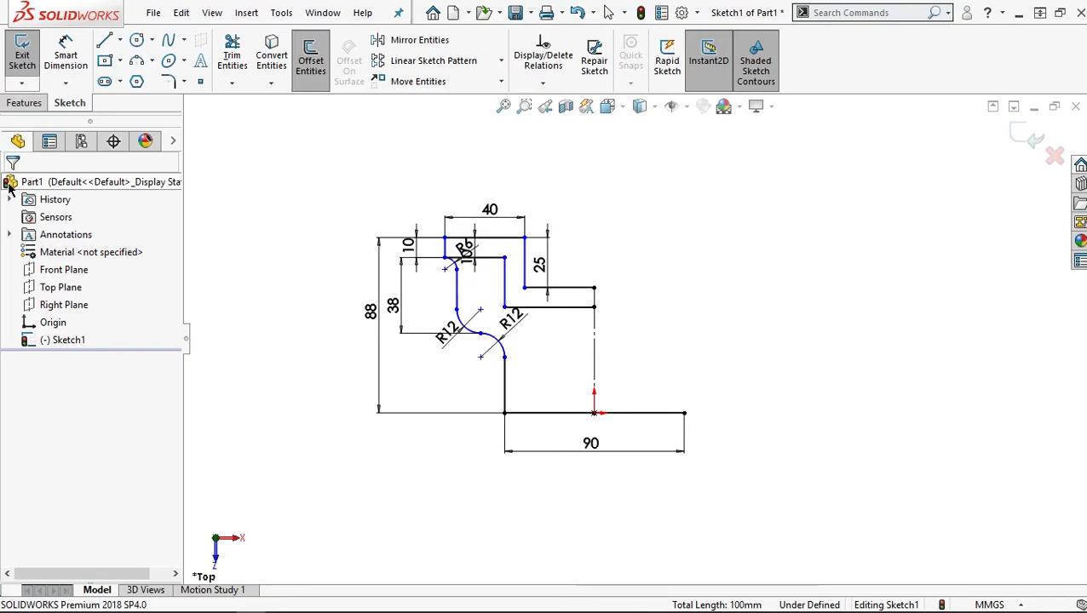
- Fillet the offset corners: R3 under the 25 mm wall, R12 lower inner, R6 top inner
click(169, 82)
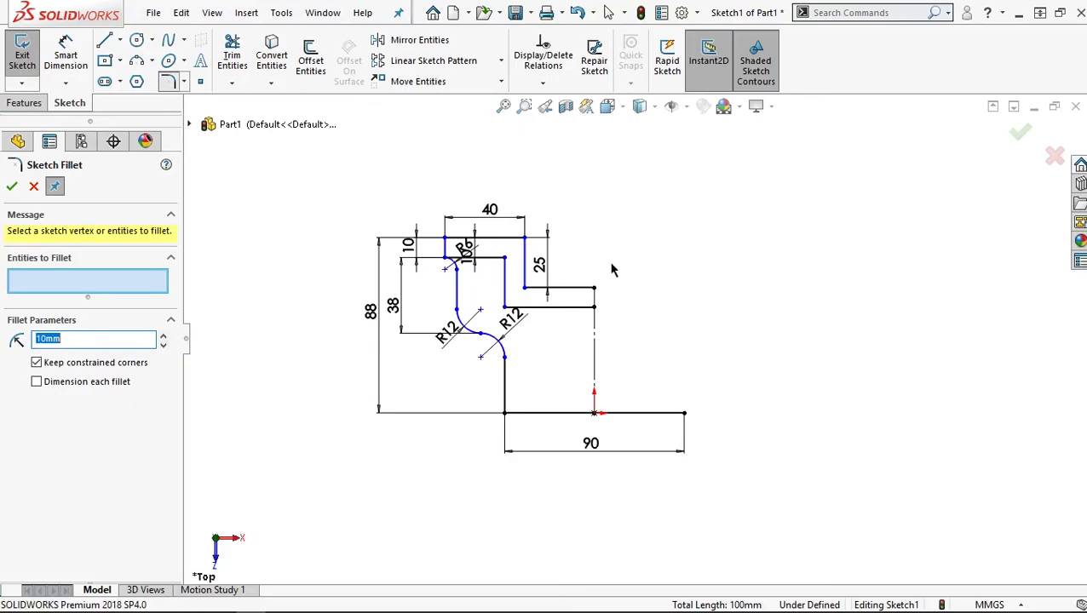
scroll(618, 270, down, 1)
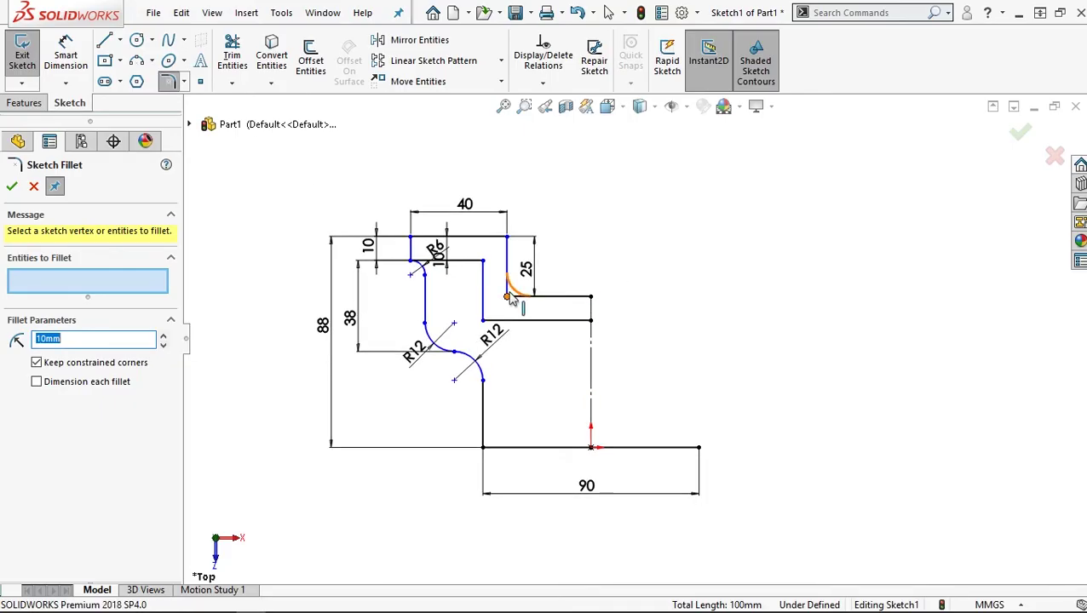
double_click(74, 340)
text(3)
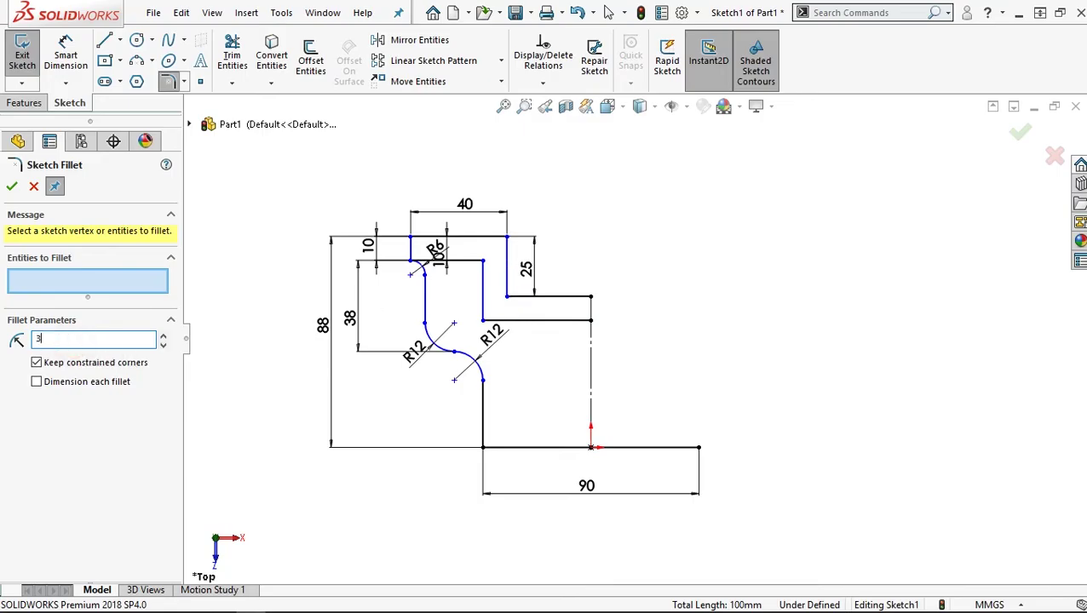
click(507, 296)
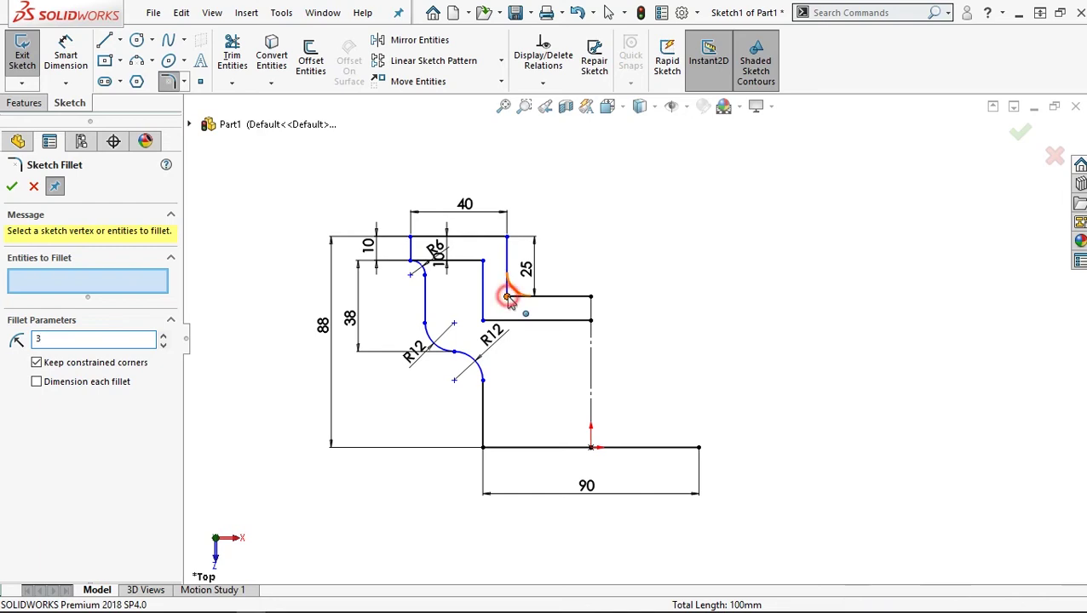
click(12, 188)
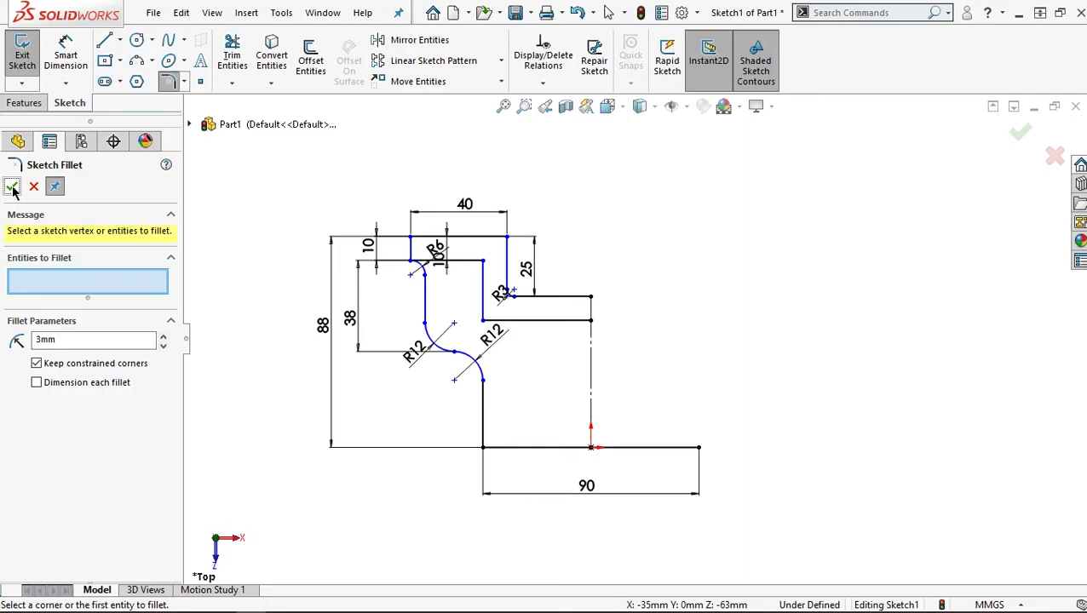
double_click(82, 338)
text(12)
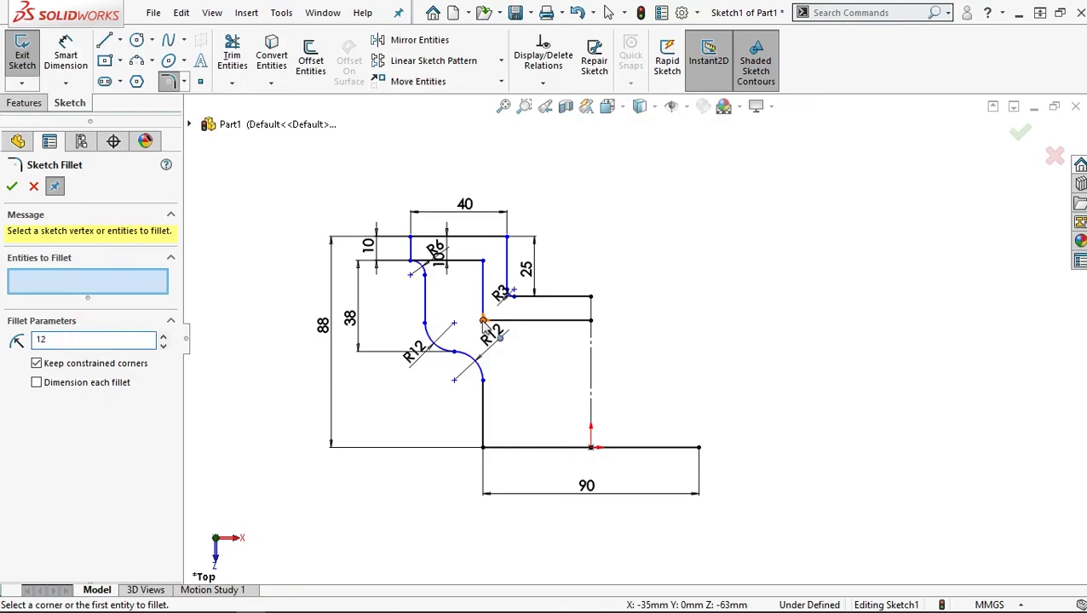
click(483, 321)
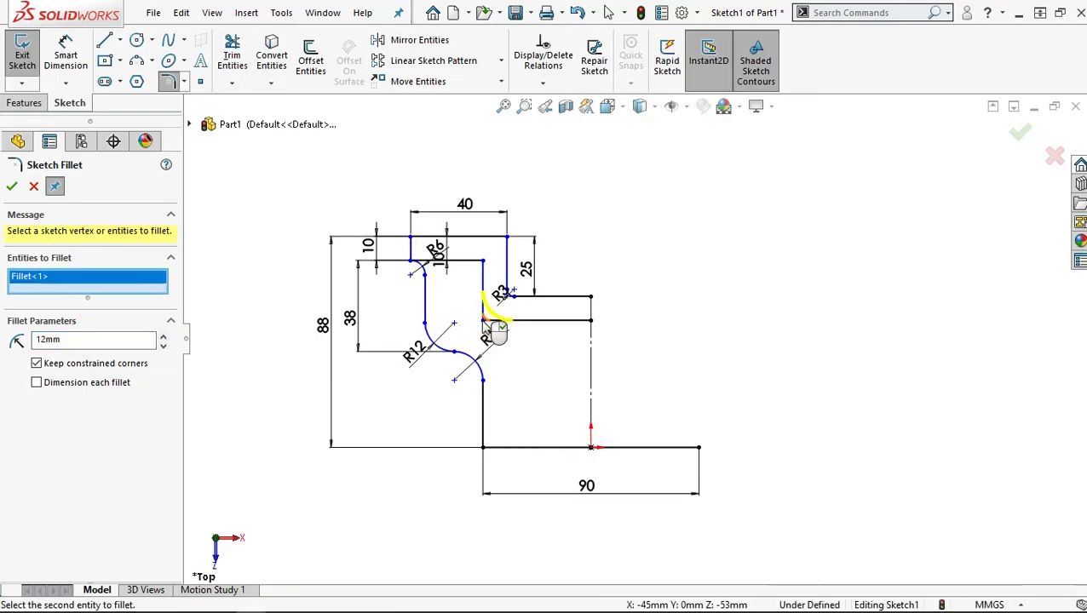
click(12, 188)
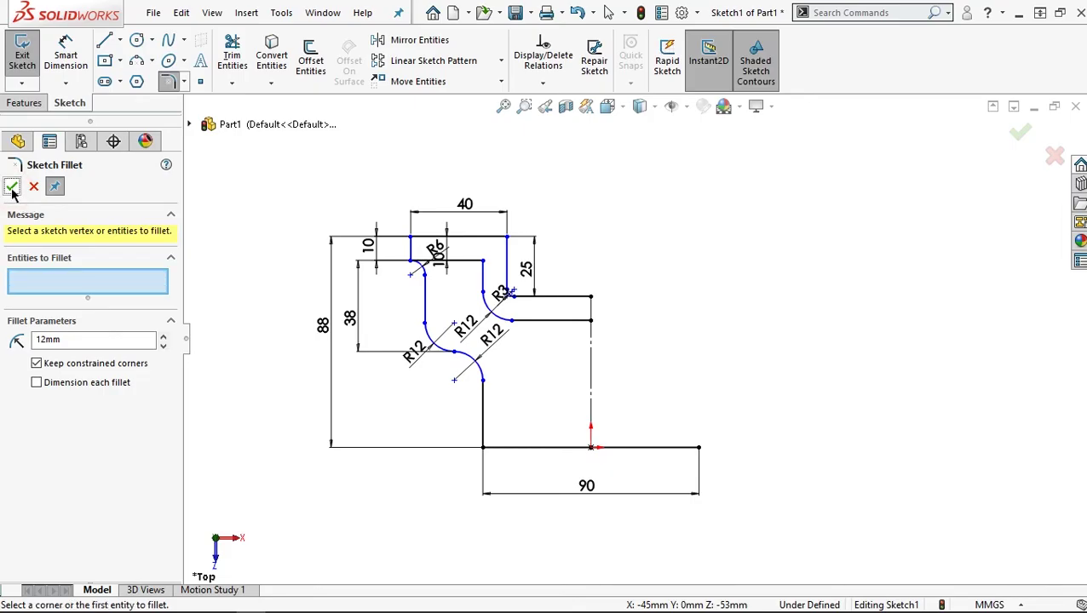
double_click(71, 341)
text(6)
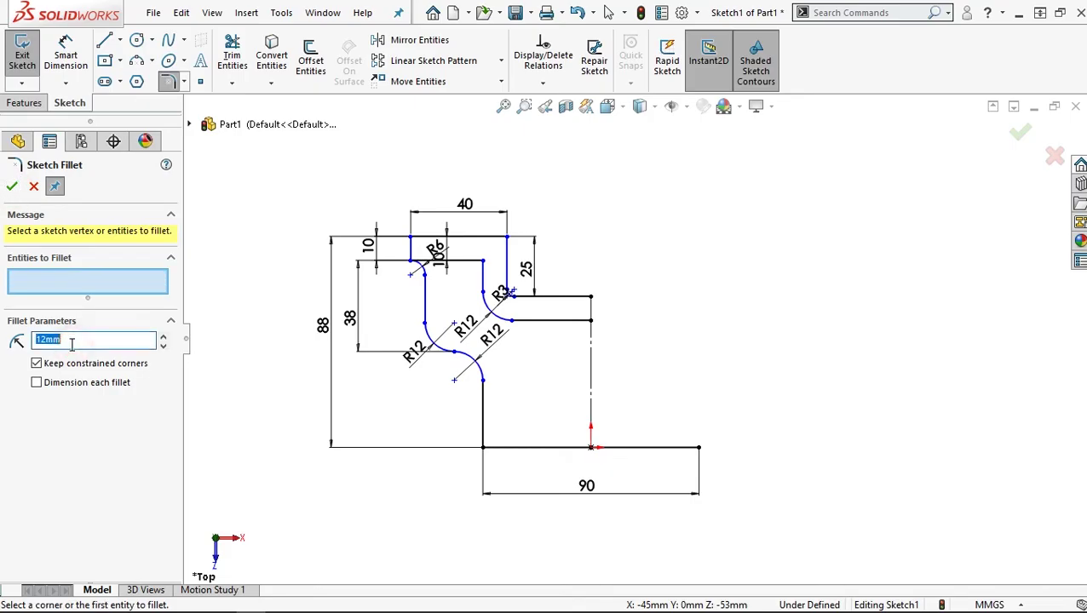
click(476, 262)
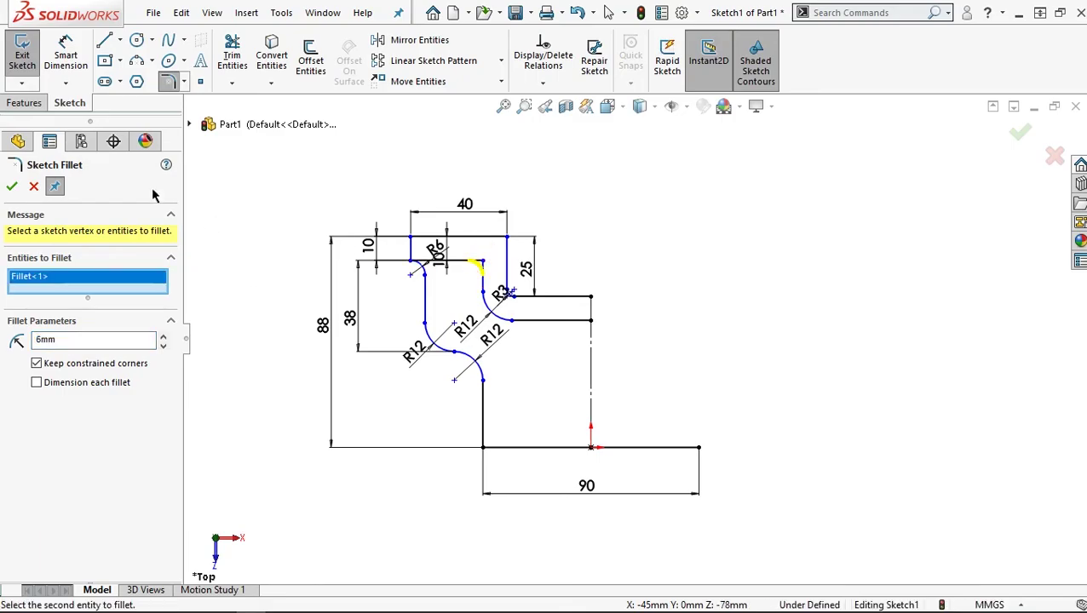
click(10, 187)
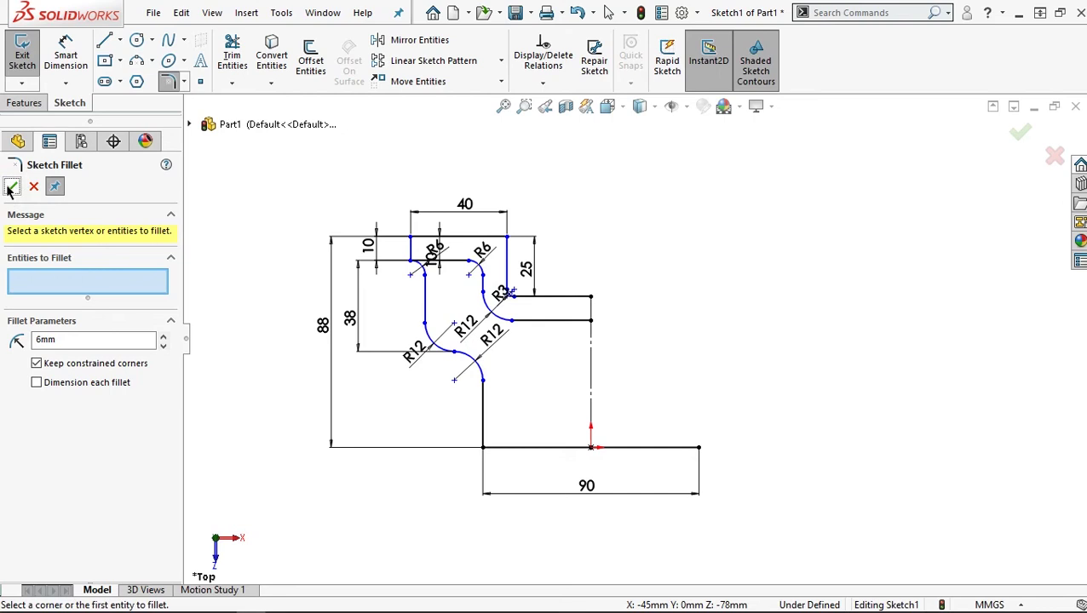
- Draw two concentric circles centred on the vertical centreline above the origin
click(136, 41)
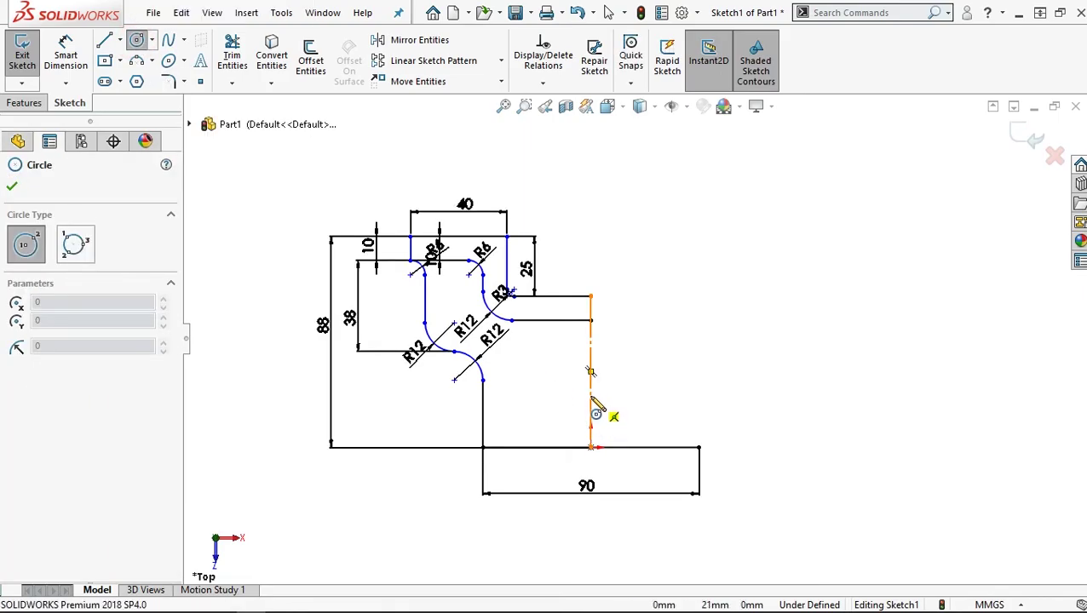
click(591, 394)
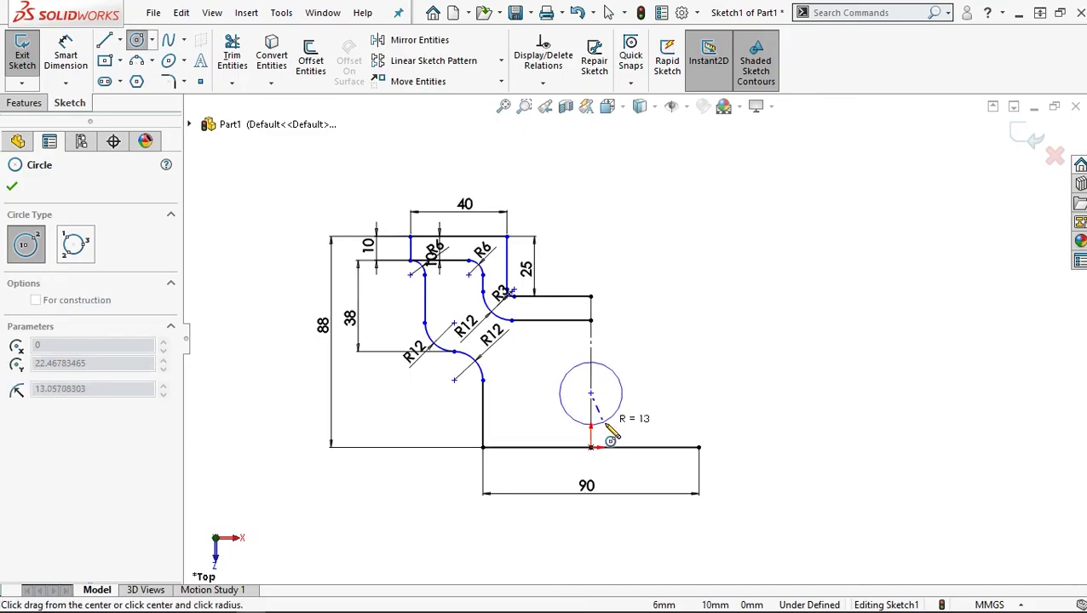
click(599, 430)
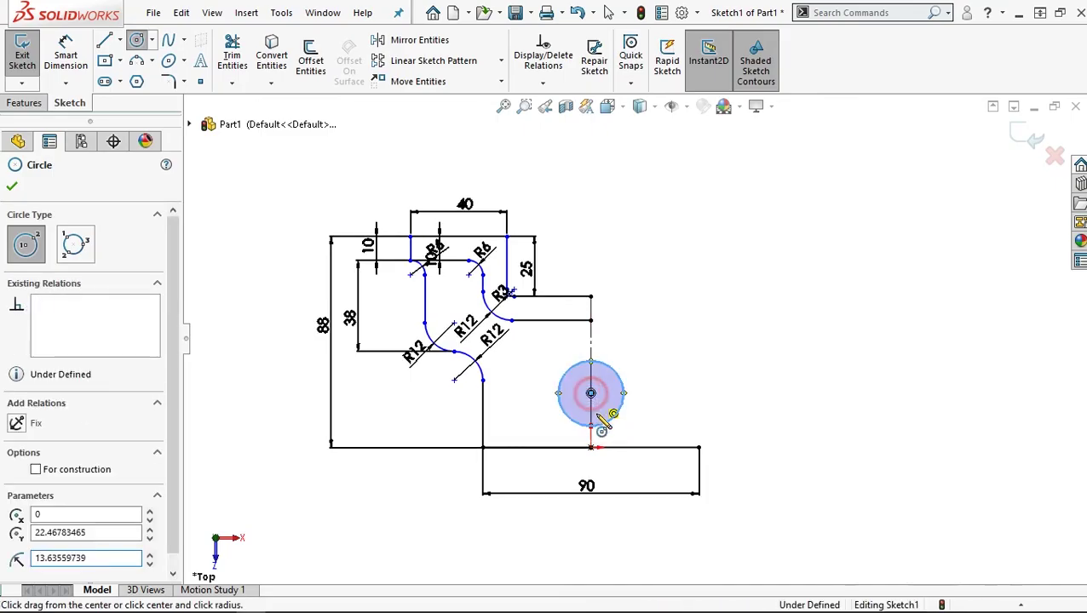
click(591, 393)
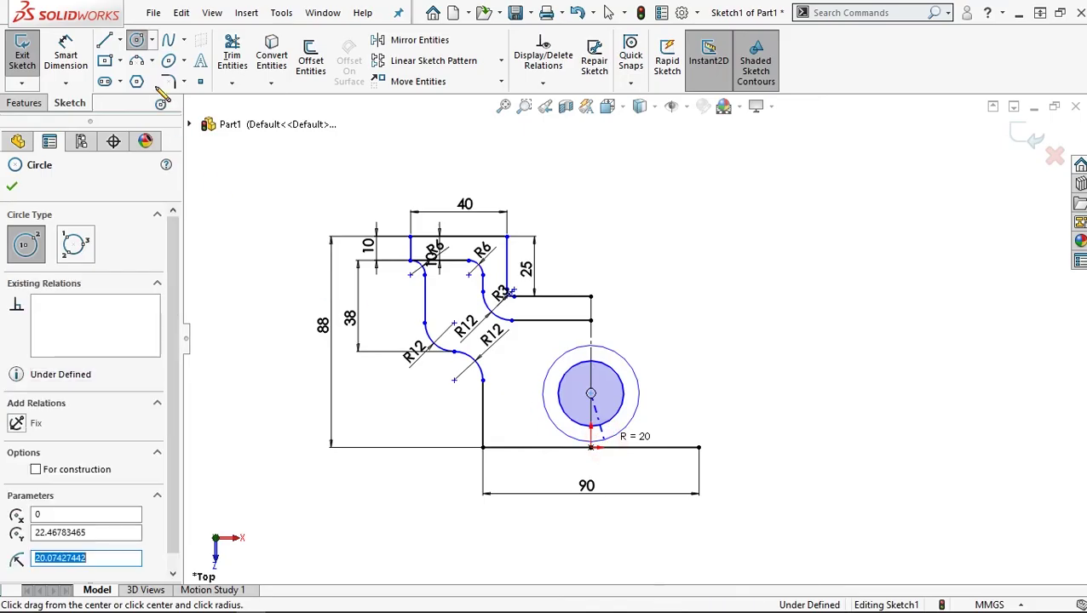
key(Return)
- Dimension the concentric circles to Ø32 and Ø50
click(65, 54)
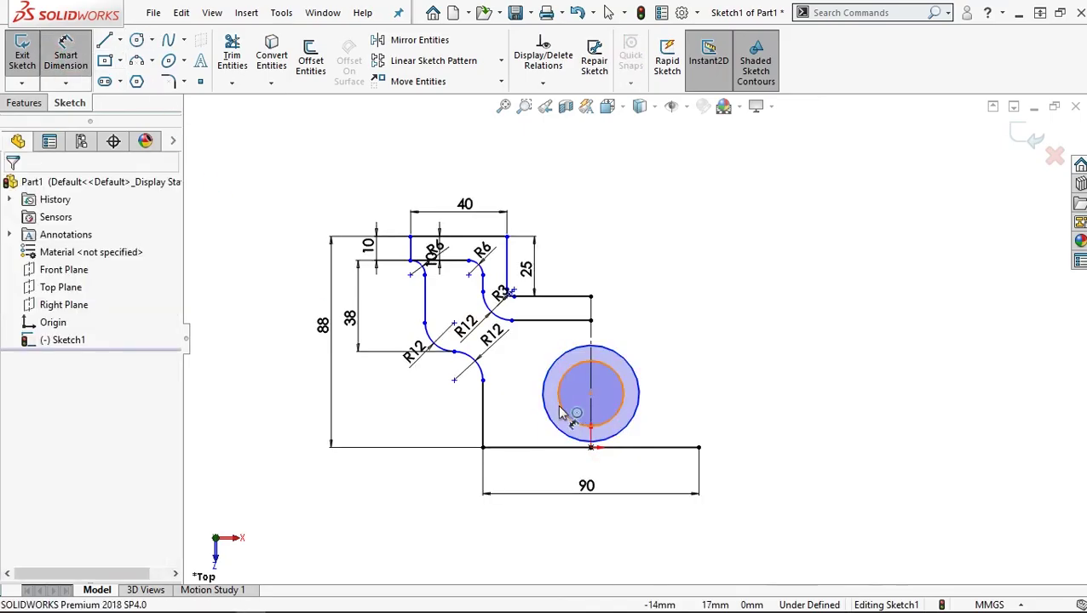
click(515, 412)
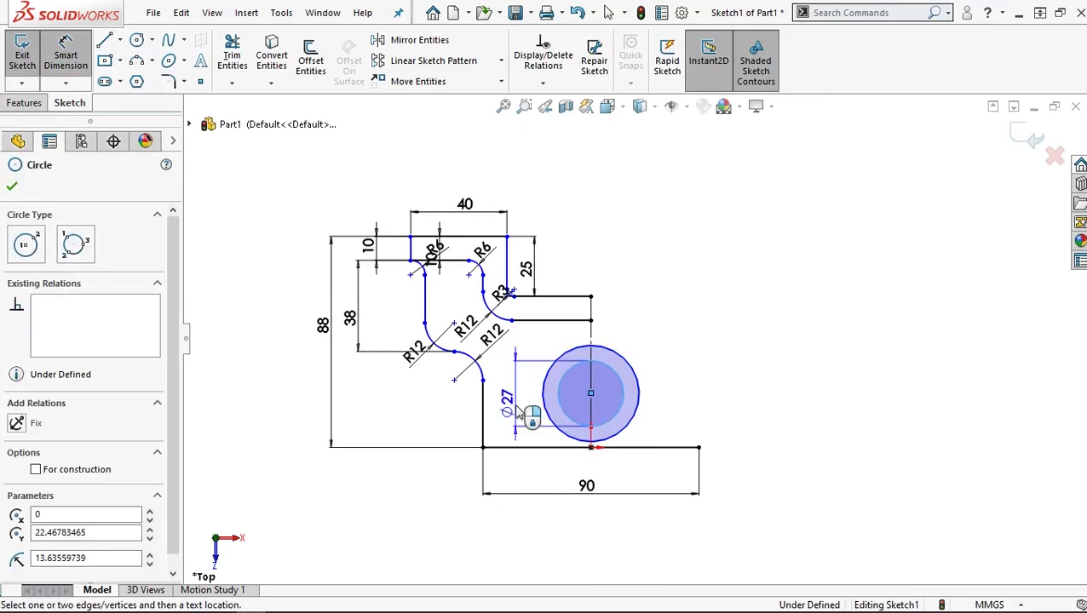
click(517, 410)
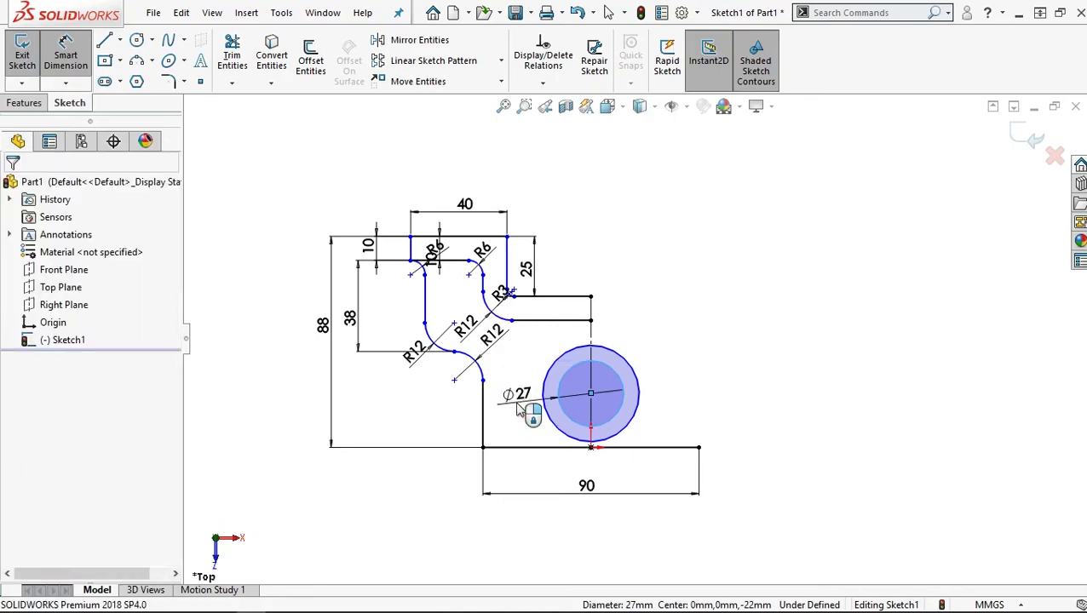
click(517, 410)
key(Return)
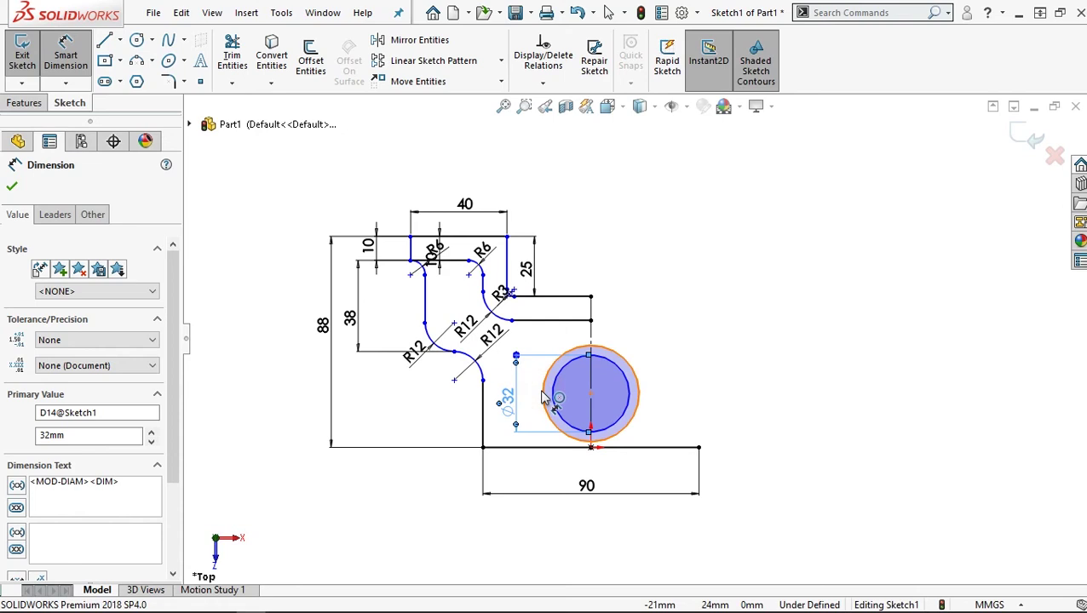
click(545, 399)
key(Escape)
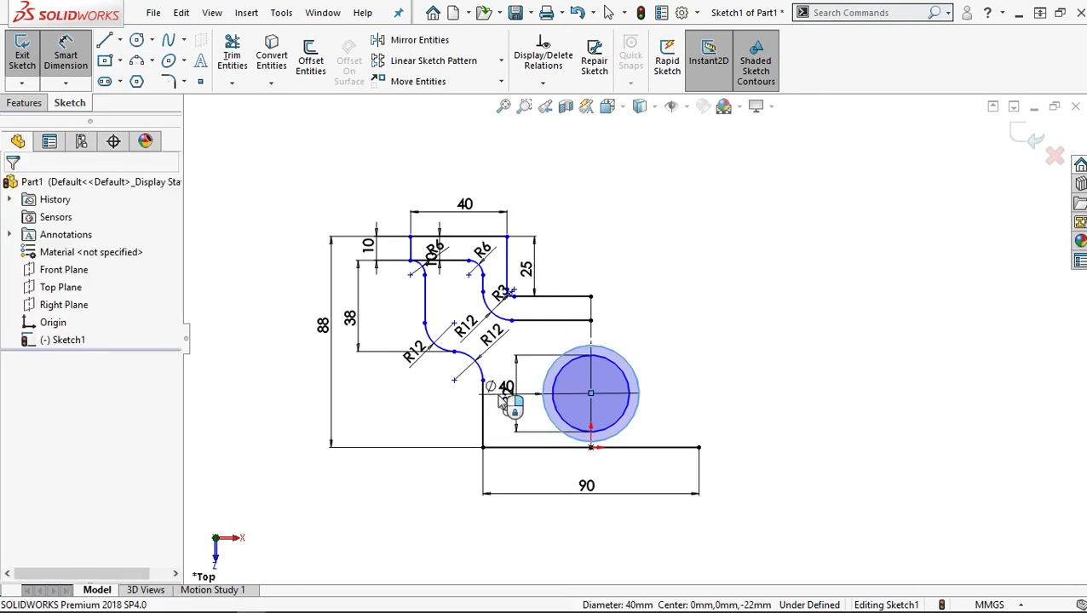
double_click(502, 402)
text(50)
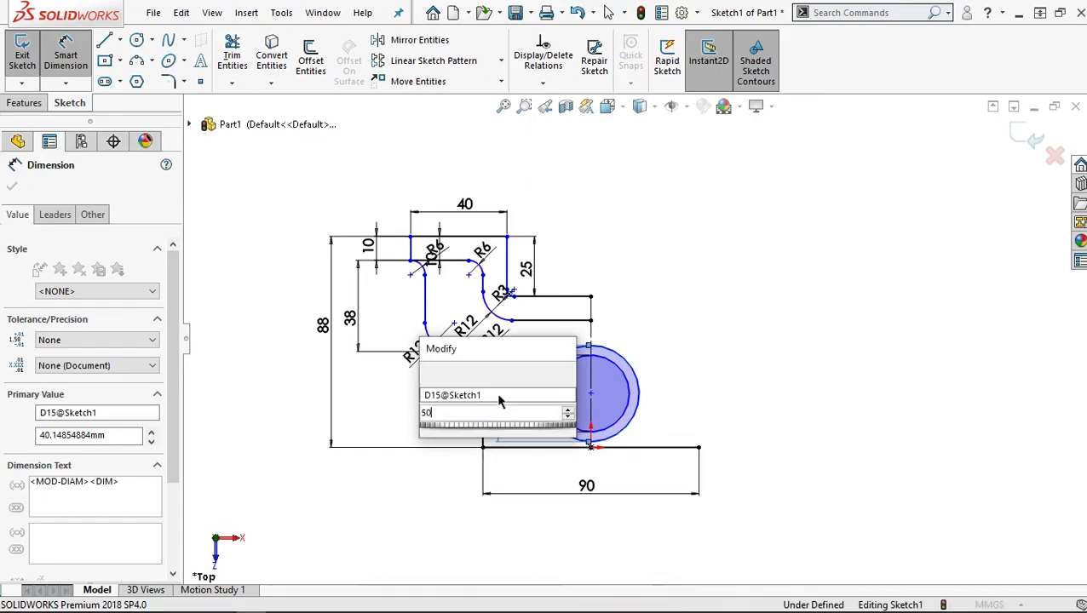
text(32)
key(Return)
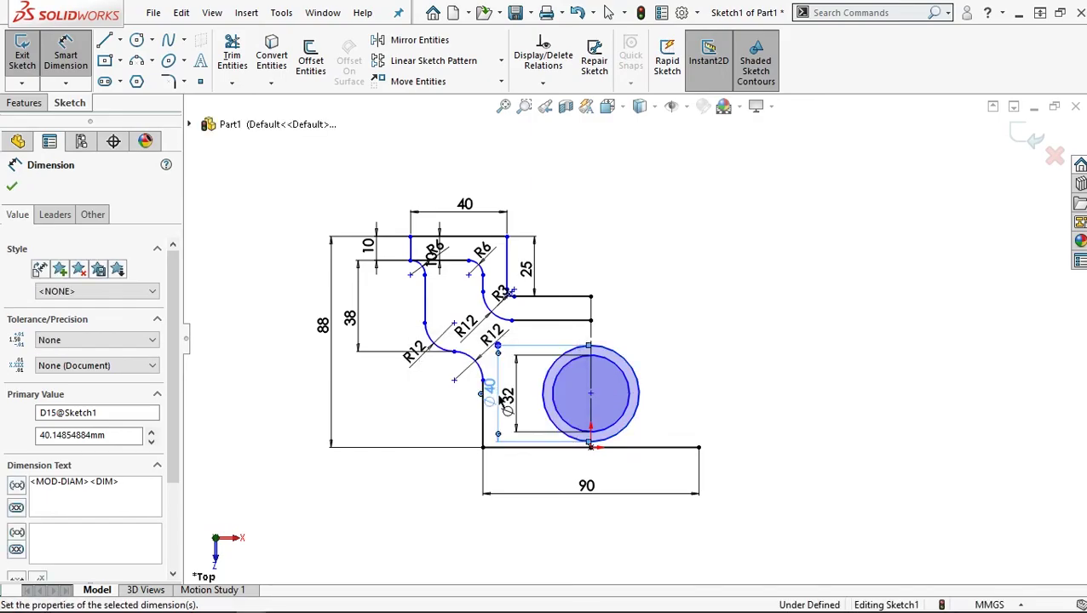
text(50)
key(Return)
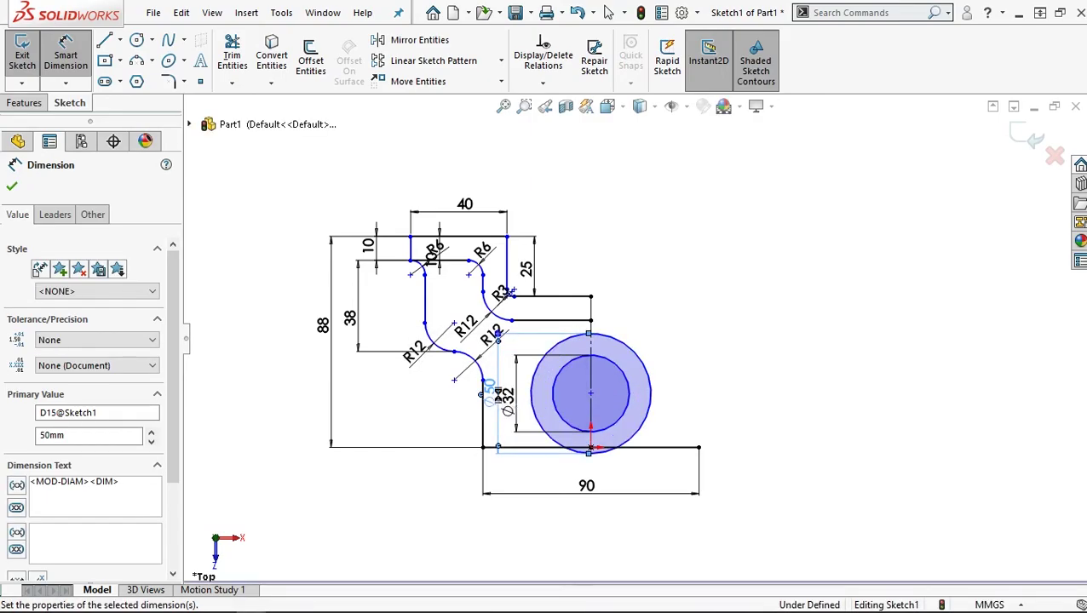
click(591, 395)
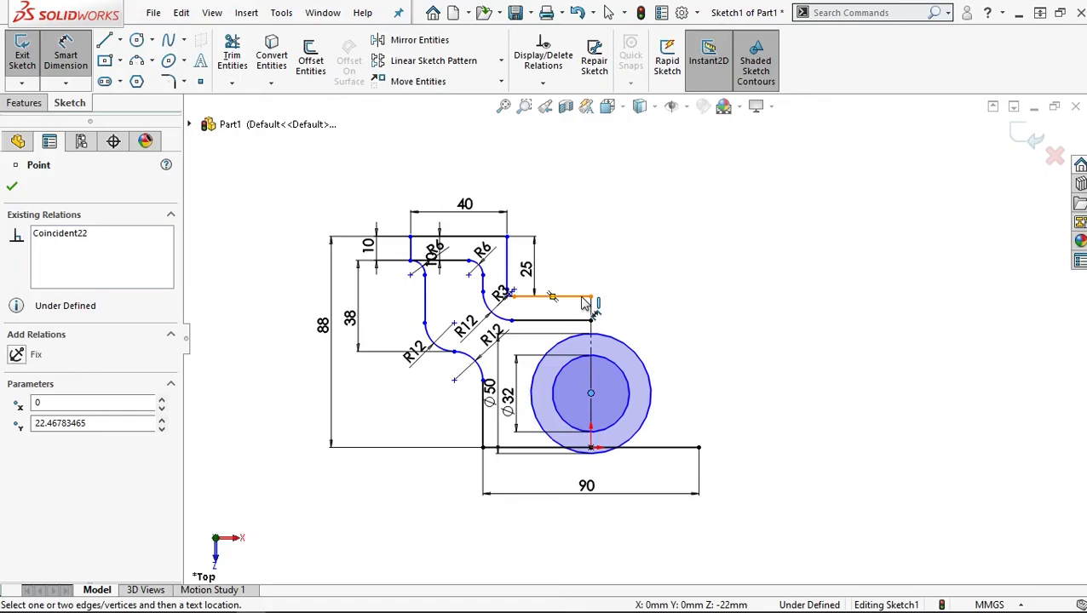
- Locate the circles' centre 60 mm below the sketch's top edge
click(487, 241)
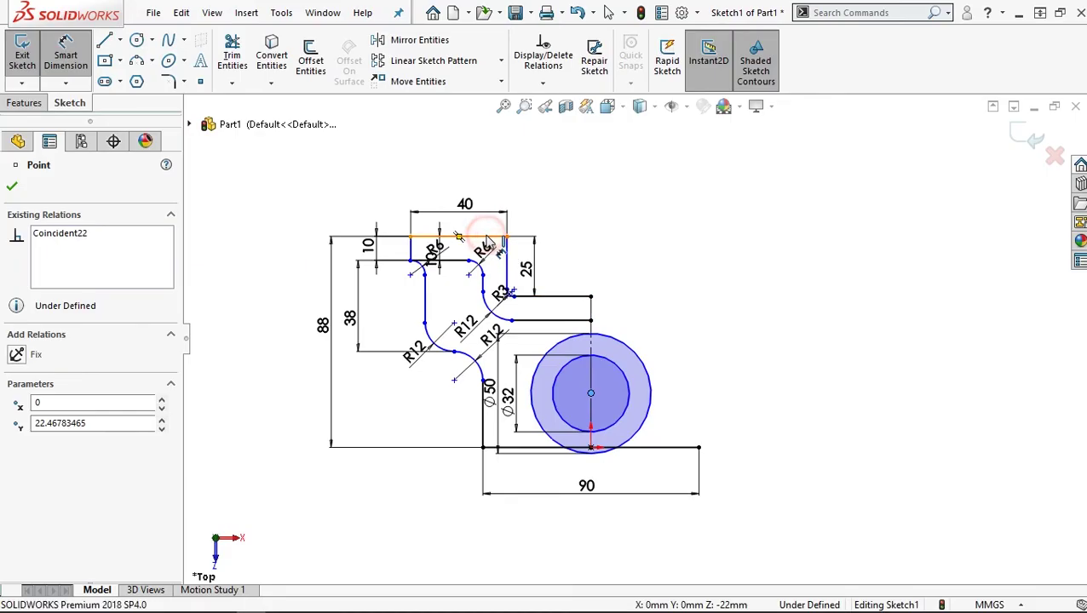
click(487, 241)
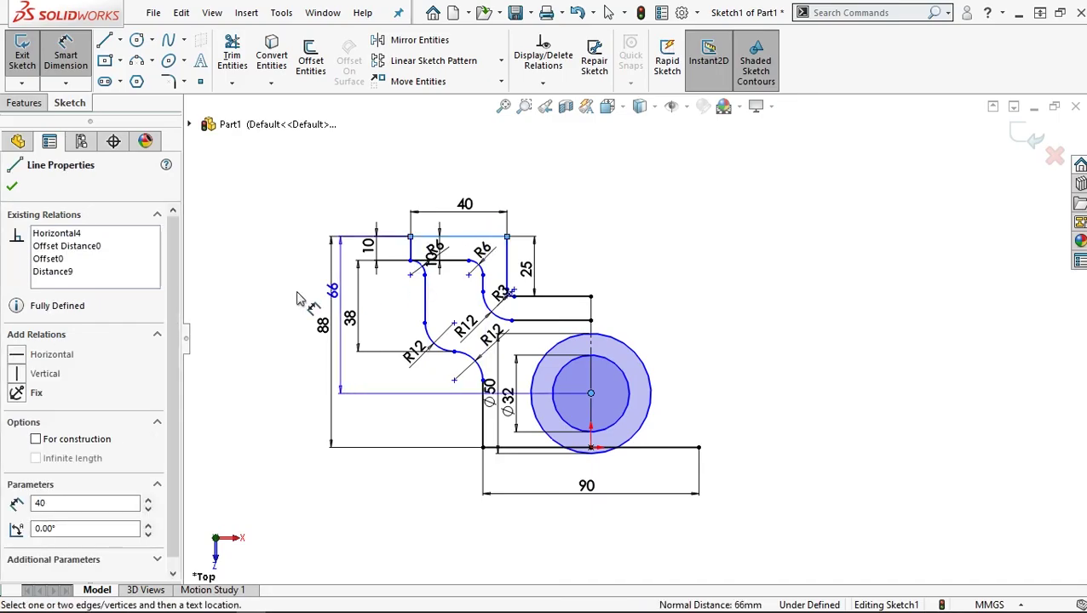
click(800, 310)
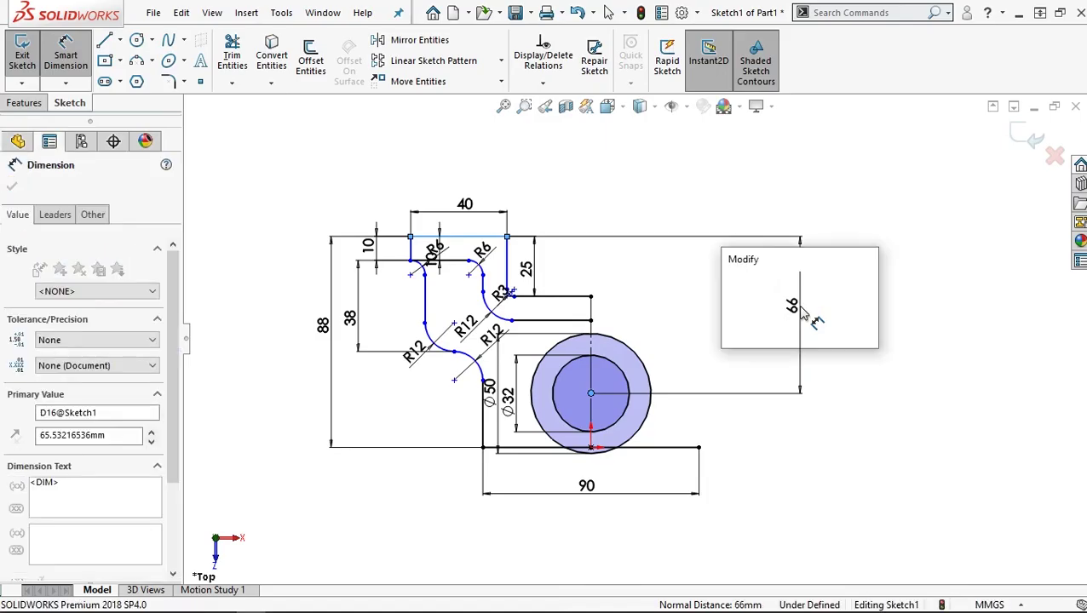
text(60)
key(Return)
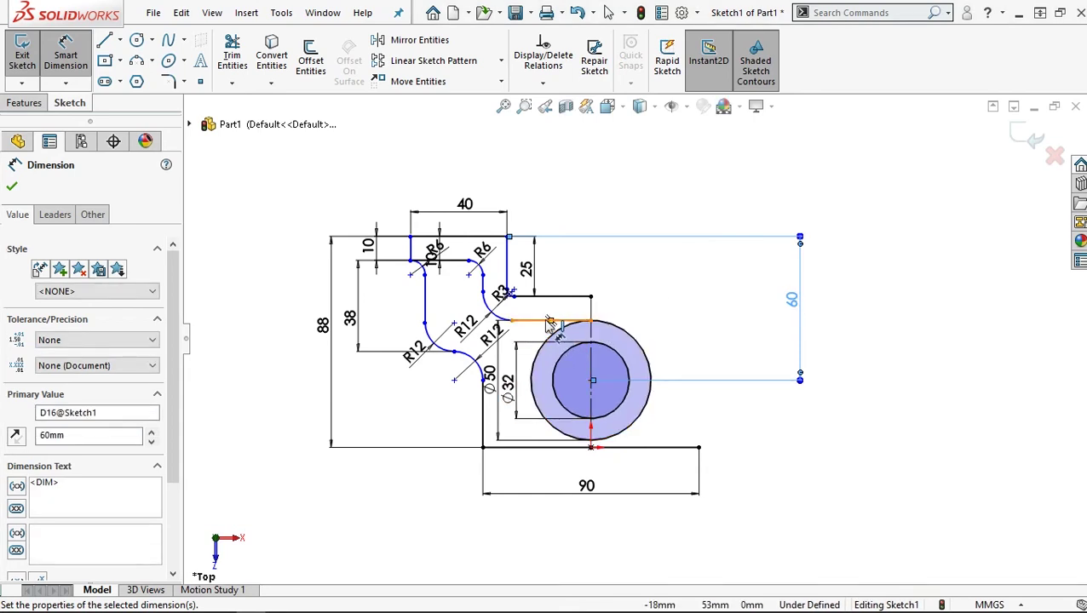
click(104, 40)
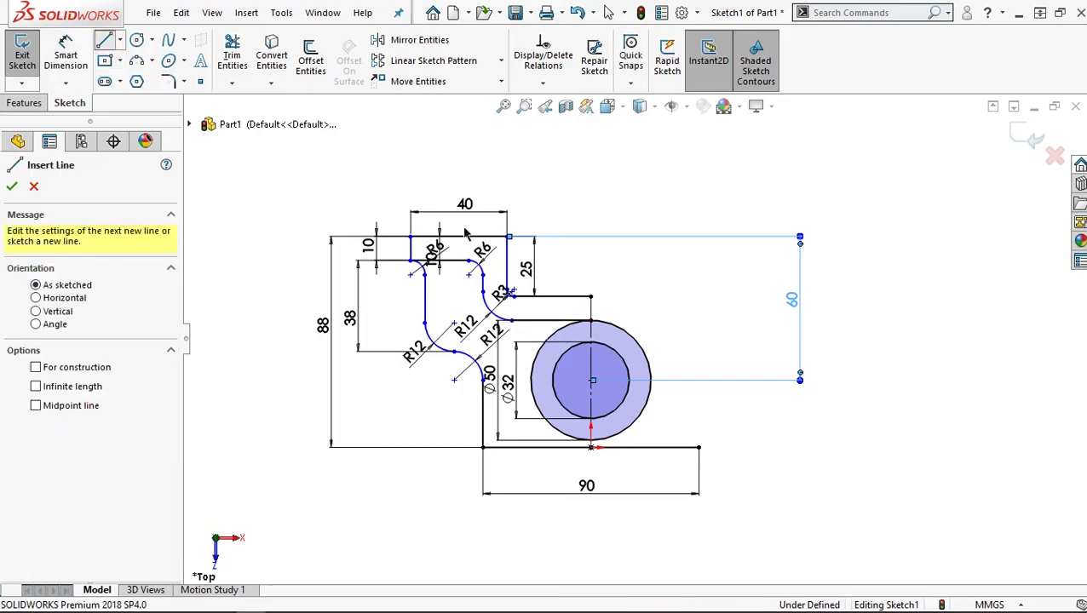
- Draw a vertical line from the outer circle's left side up to the arm edge and trim the excess
click(530, 380)
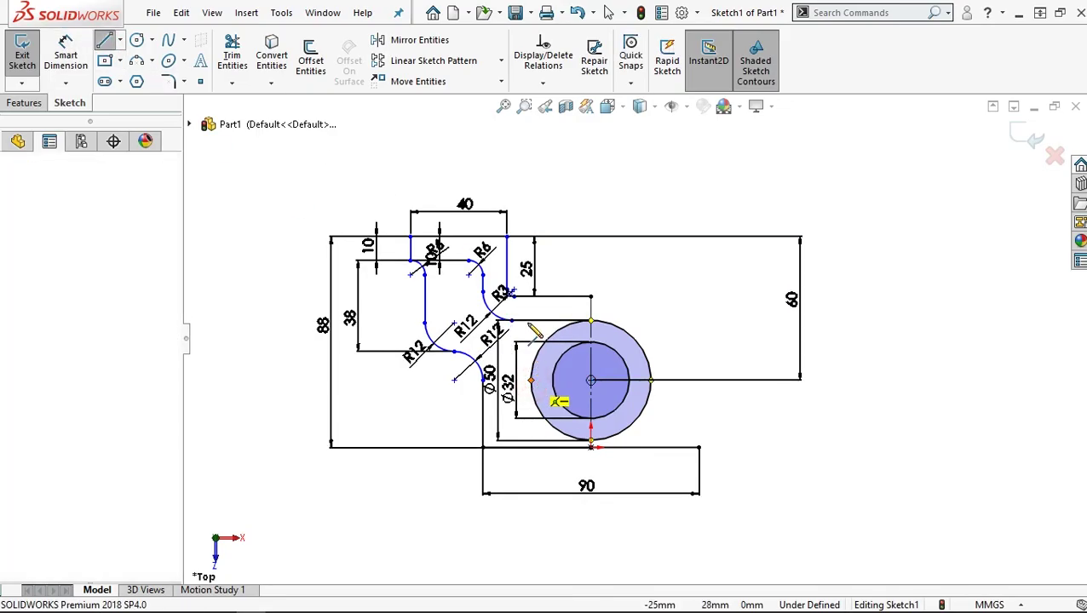
click(535, 329)
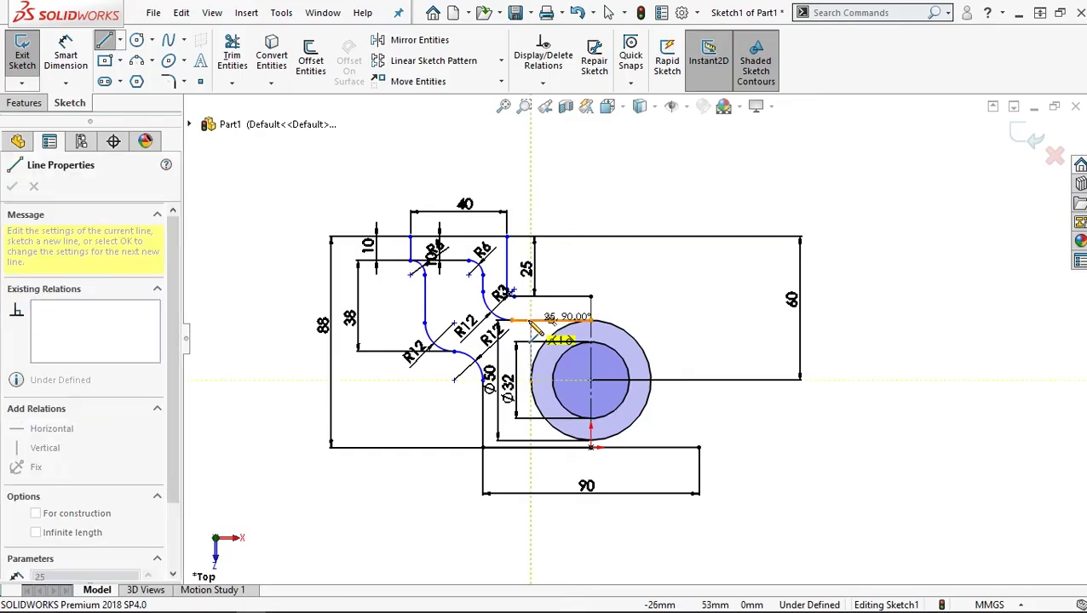
click(531, 320)
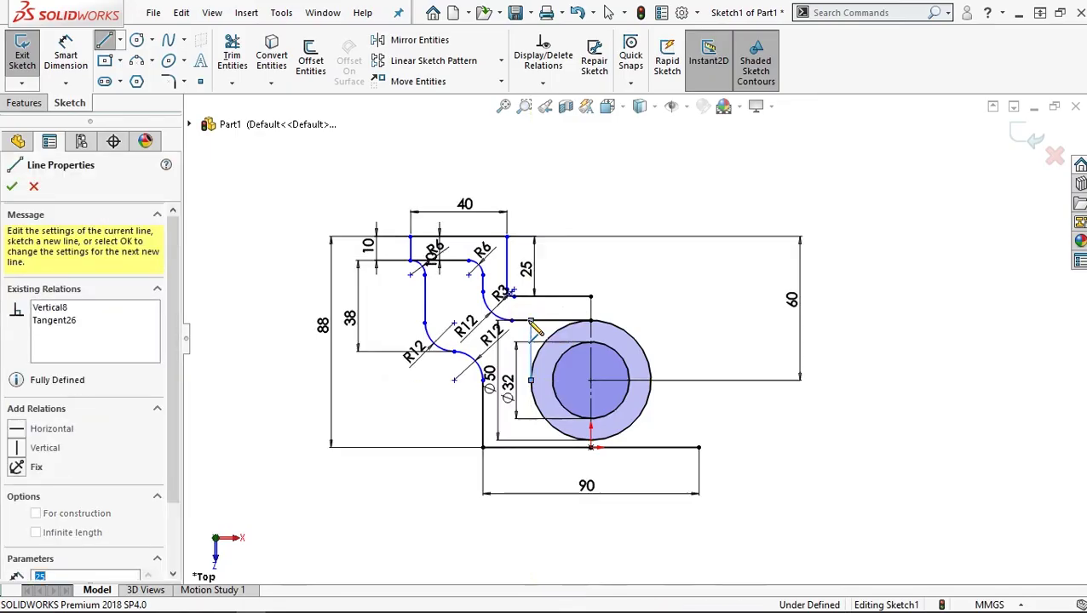
right_click(641, 274)
click(655, 281)
click(223, 56)
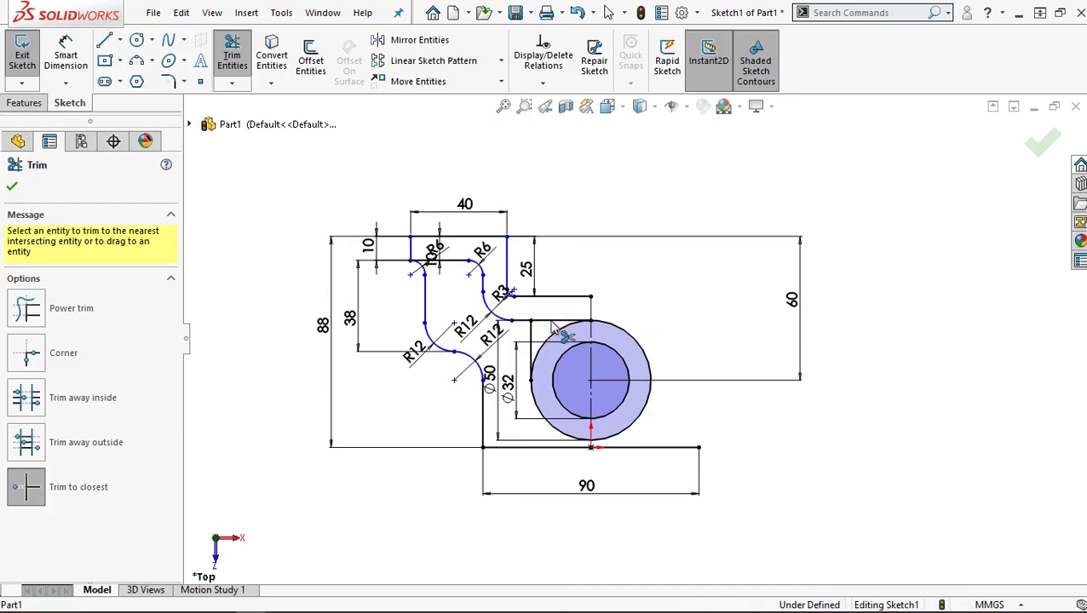
click(10, 189)
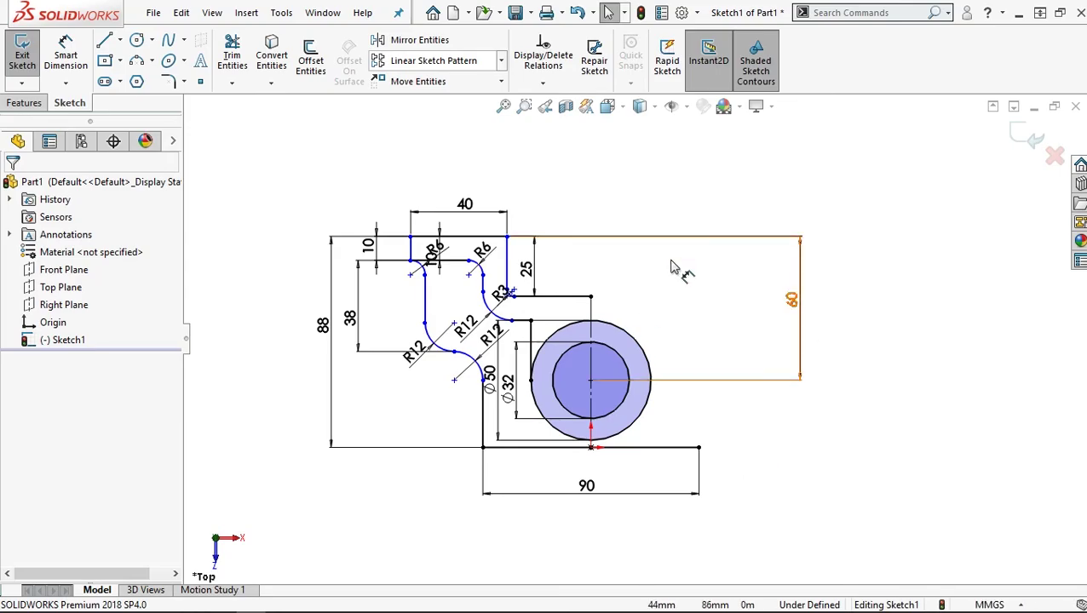
- Mirror all sketch geometry except the two circles about the vertical centre line Line11
click(422, 40)
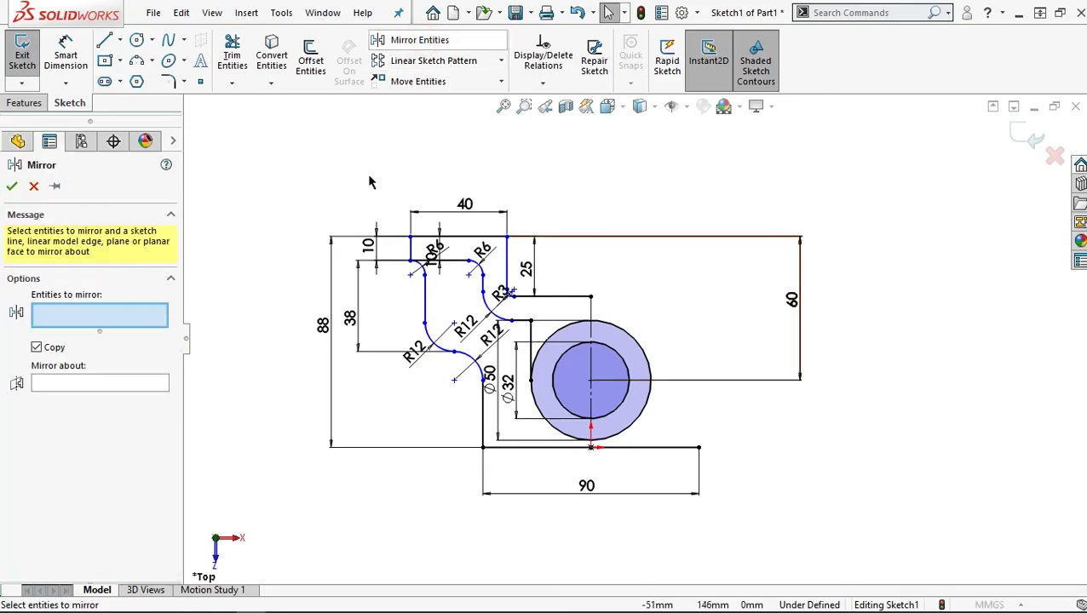
click(99, 385)
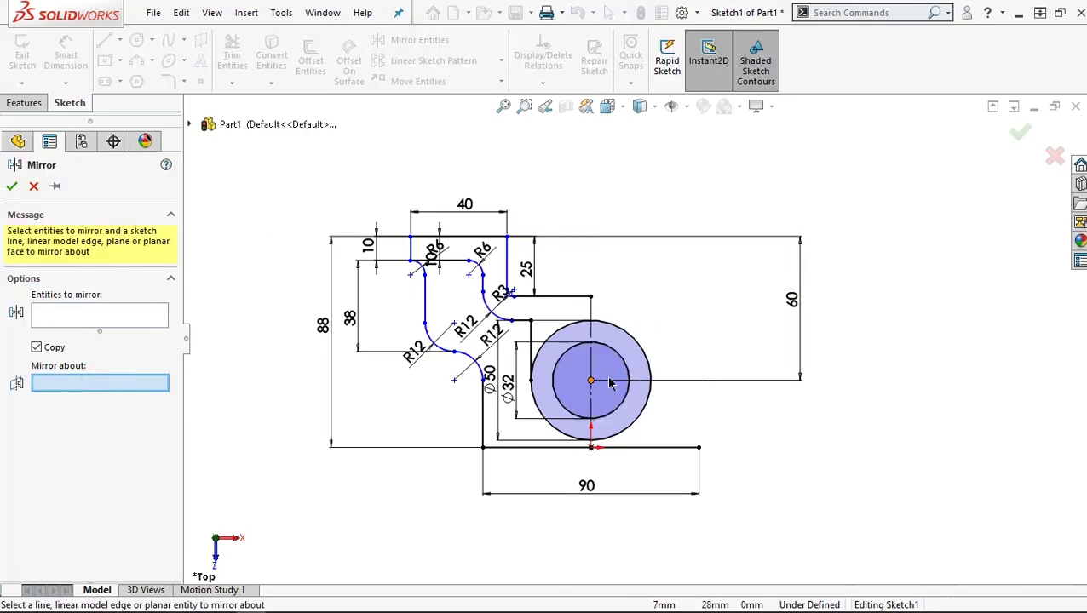
click(592, 319)
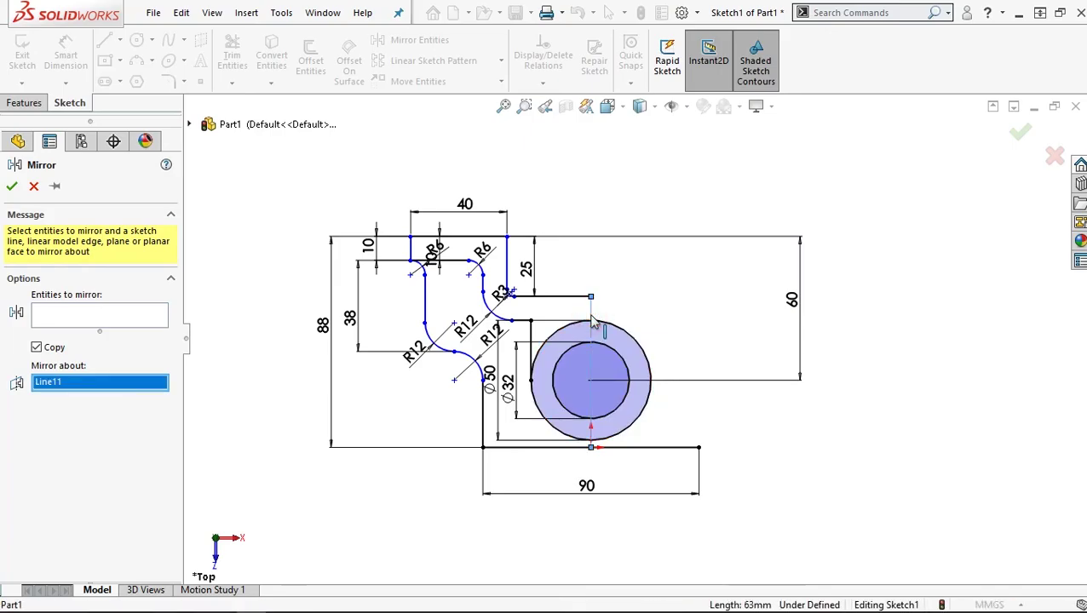
click(99, 314)
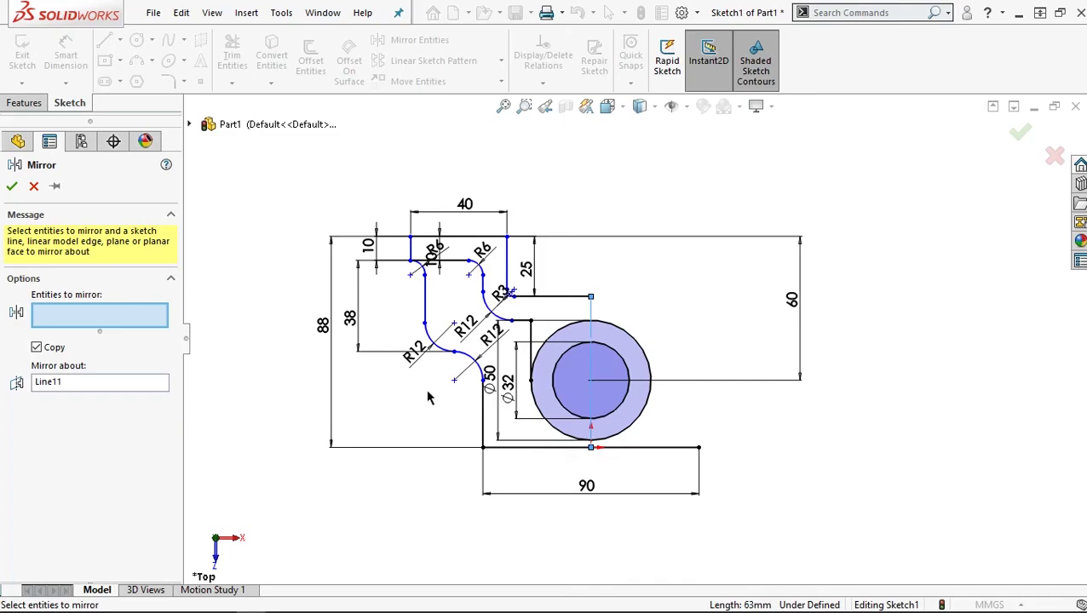
key(ctrl+a)
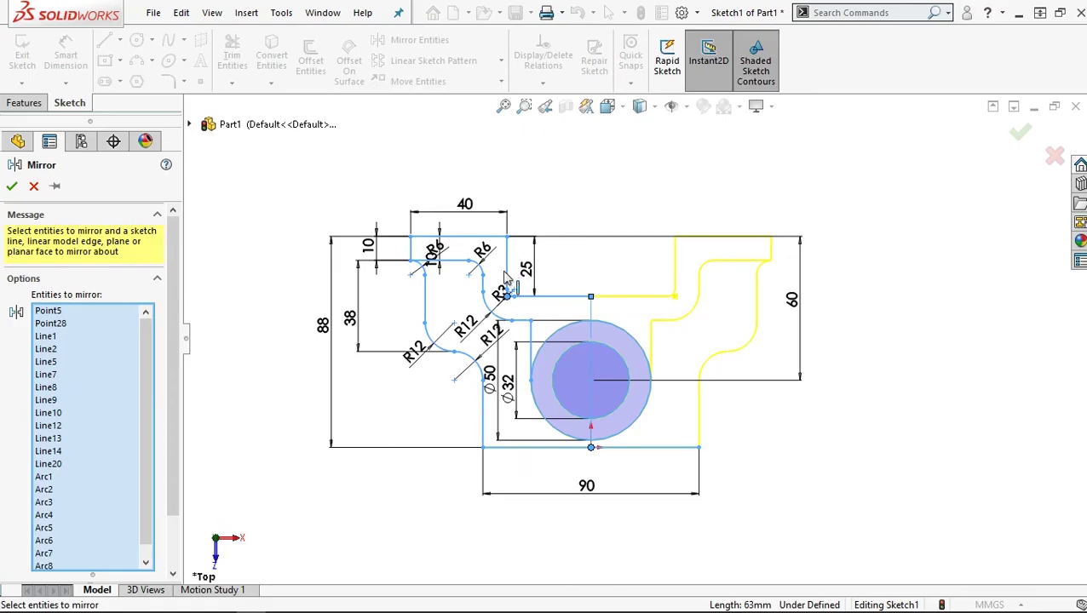
click(537, 409)
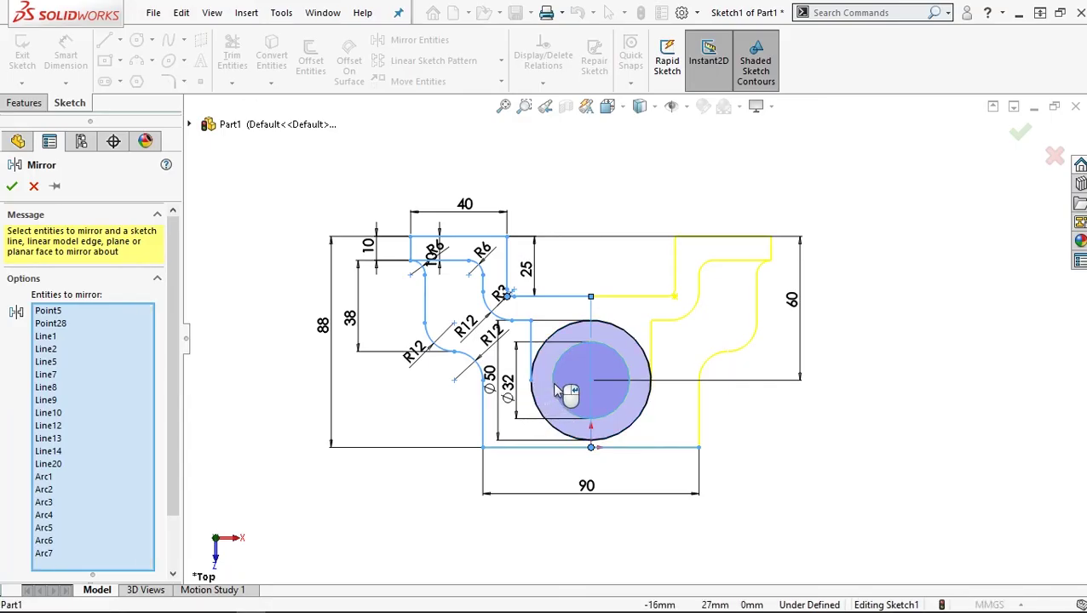
click(554, 390)
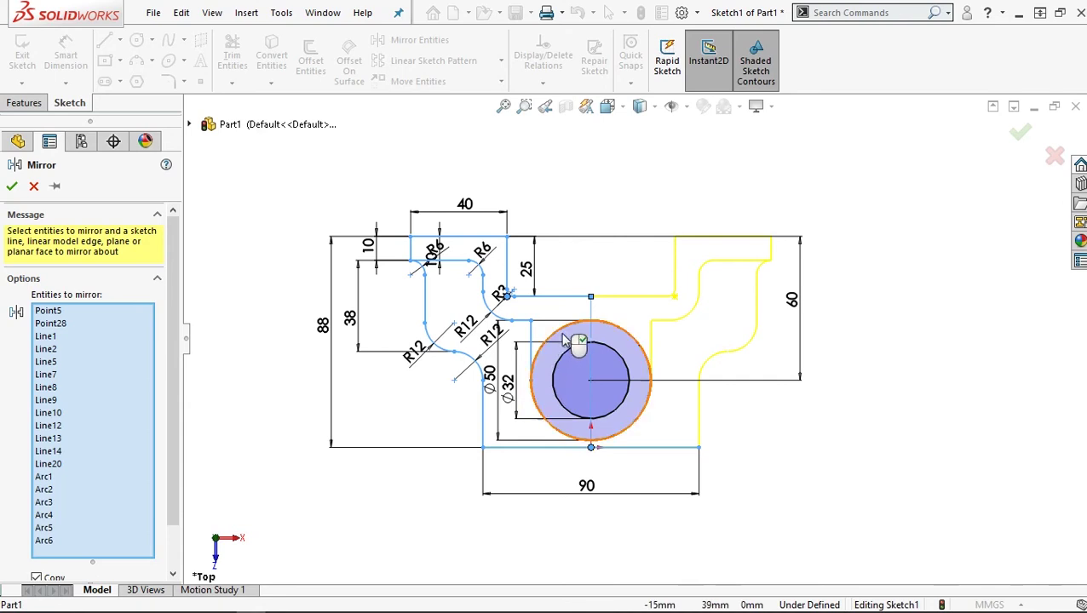
click(12, 189)
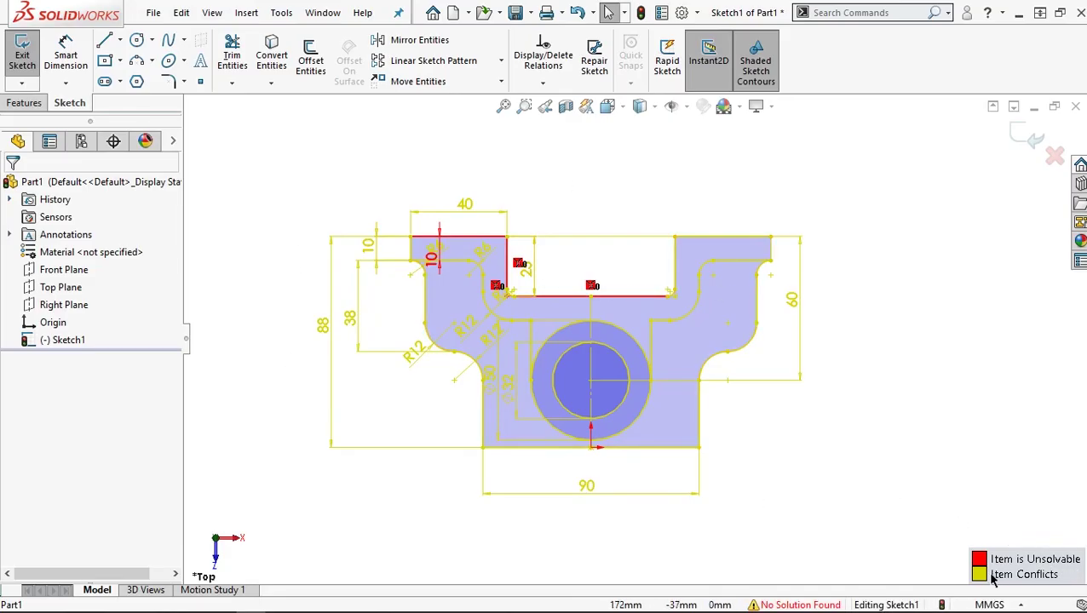
- Diagnose the sketch conflict in SketchXpert and accept the solution that deletes Distance3
click(780, 605)
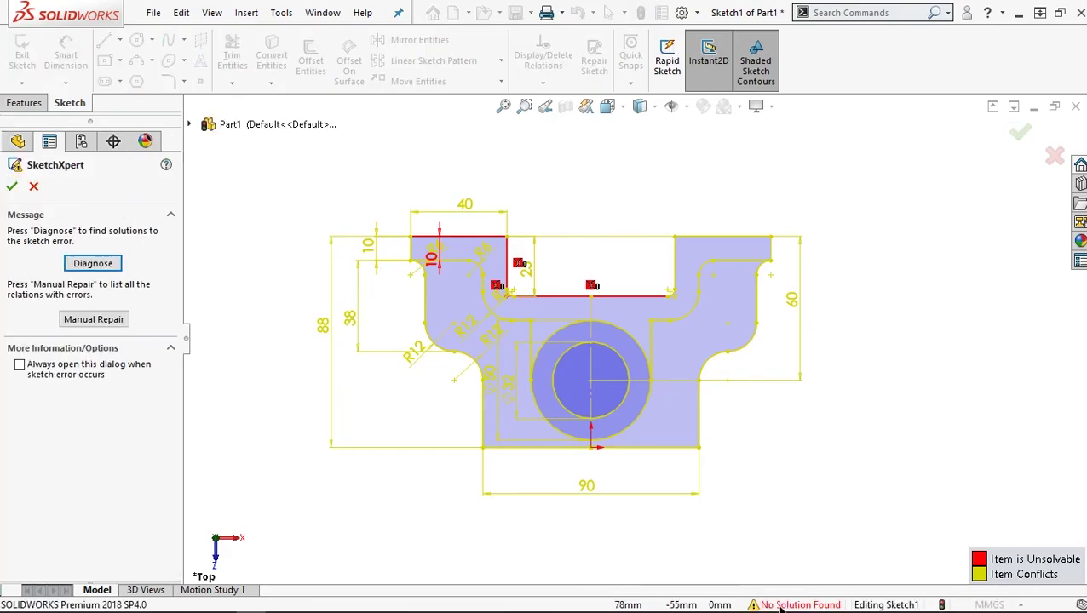
click(93, 265)
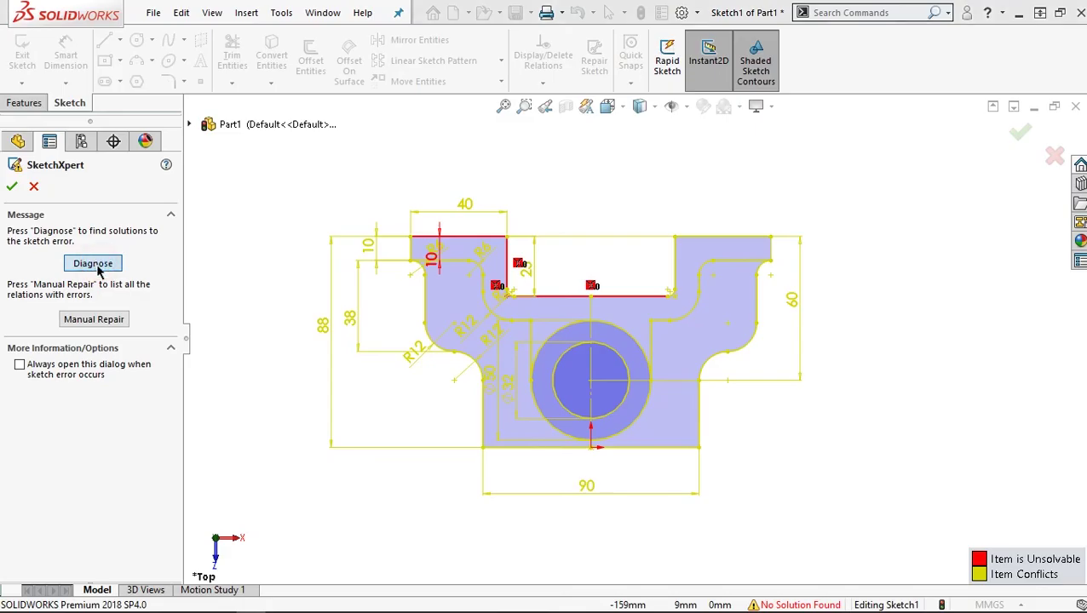
click(572, 315)
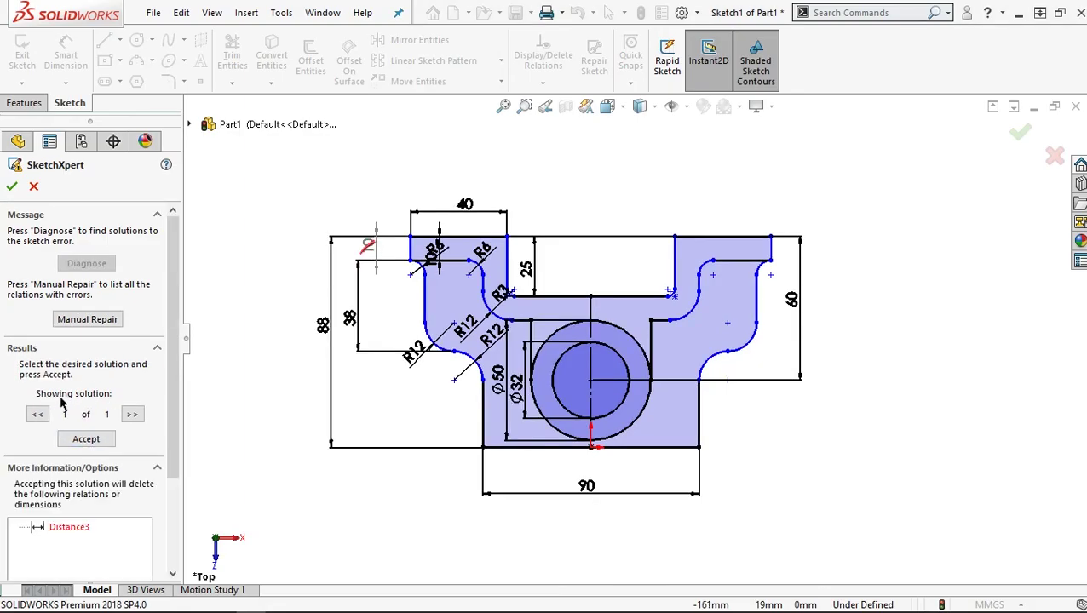
click(97, 440)
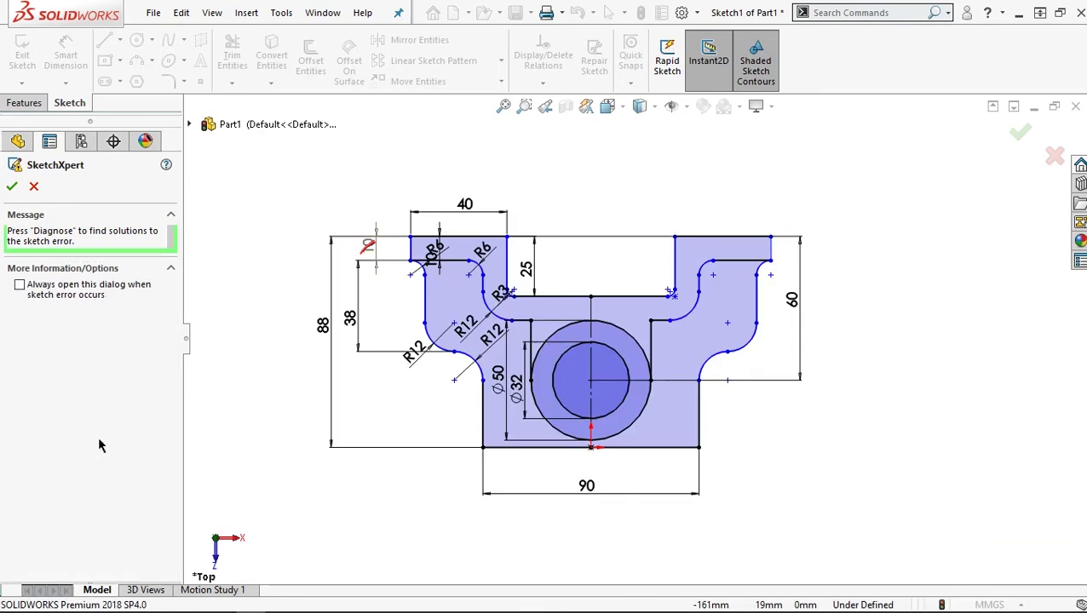
click(13, 187)
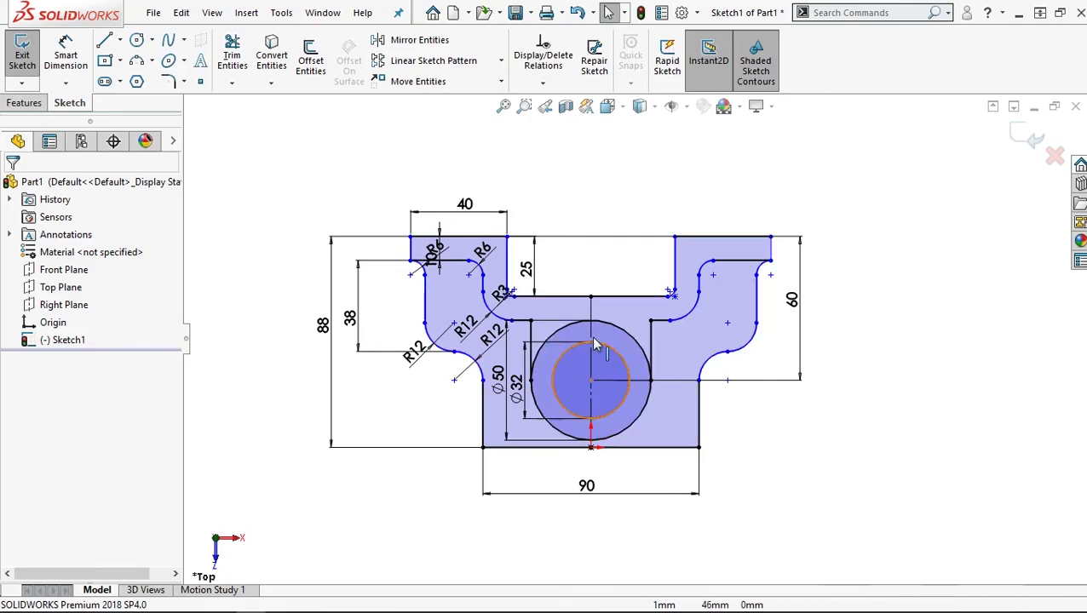
- Round the two inner corners beside the circle with 3 mm sketch fillets, then start Extruded Boss/Base
scroll(598, 330, down, 1)
scroll(598, 330, down, 1)
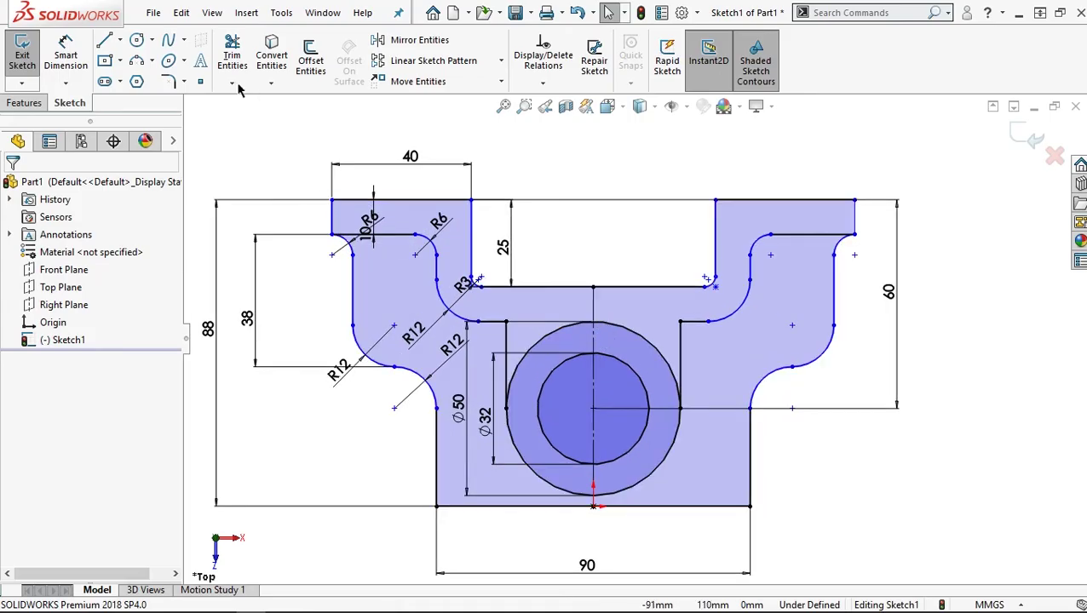
click(168, 81)
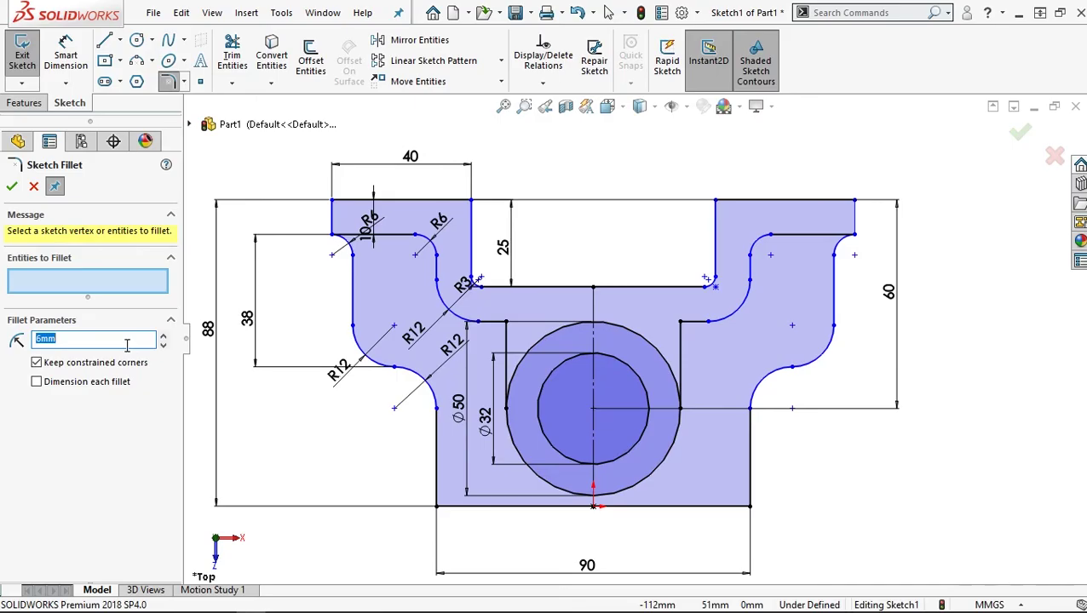
text(3)
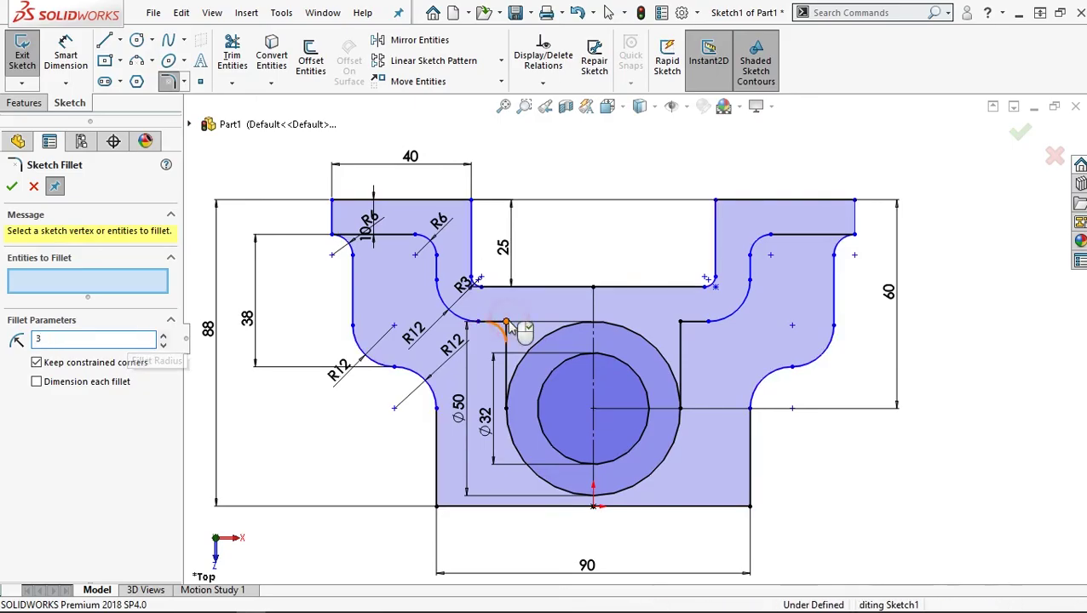
click(505, 322)
click(682, 323)
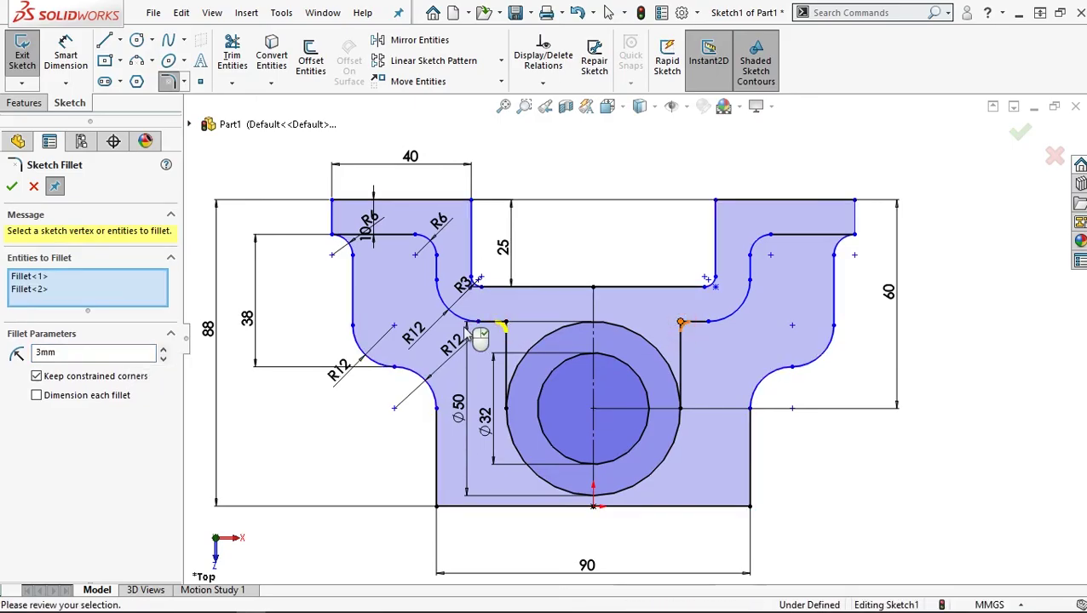
click(12, 187)
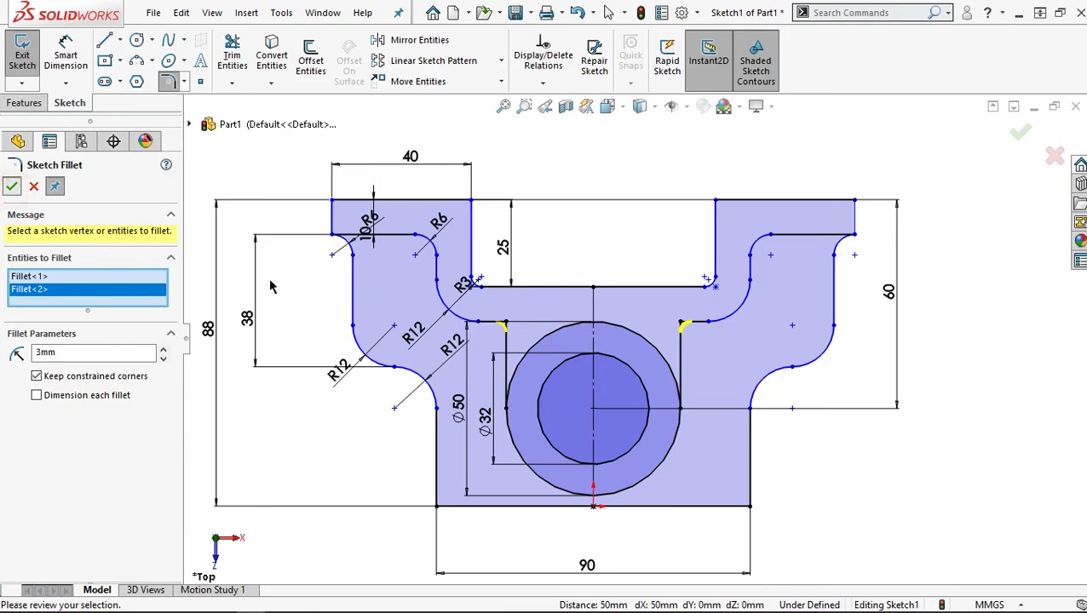
click(12, 187)
click(24, 103)
click(30, 68)
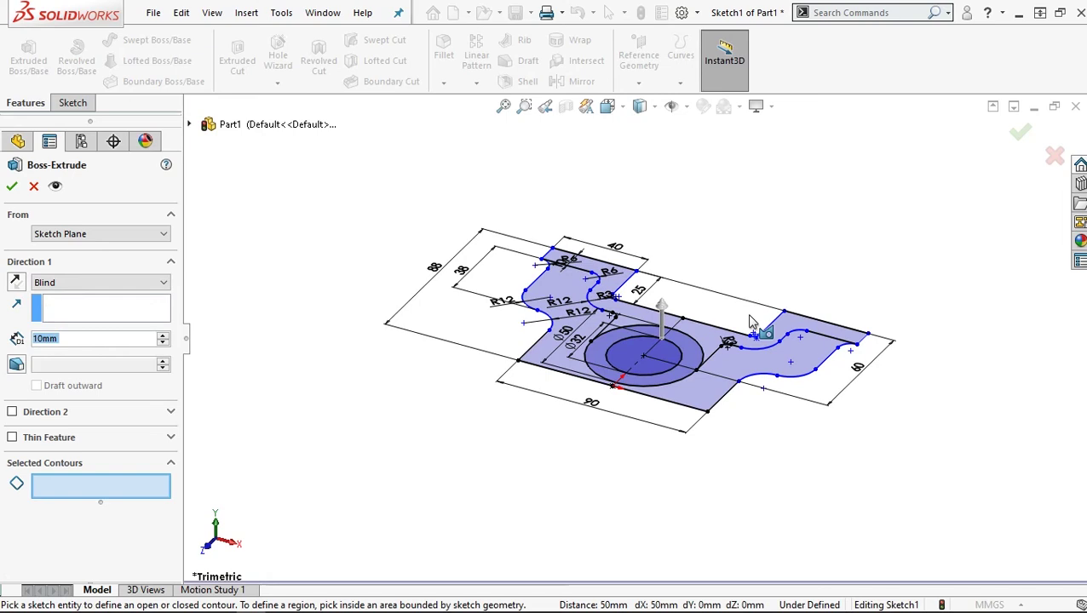
- Extrude all four sketch regions 10 mm Blind in the reversed, downward direction as Boss-Extrude1
scroll(750, 322, down, 1)
scroll(826, 345, down, 3)
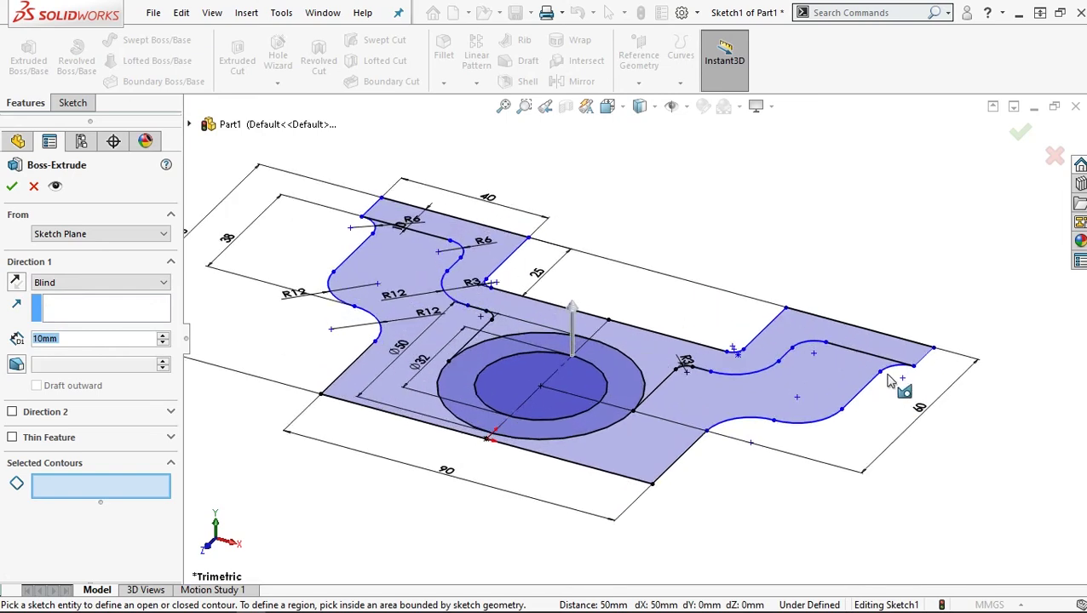
scroll(467, 391, up, 2)
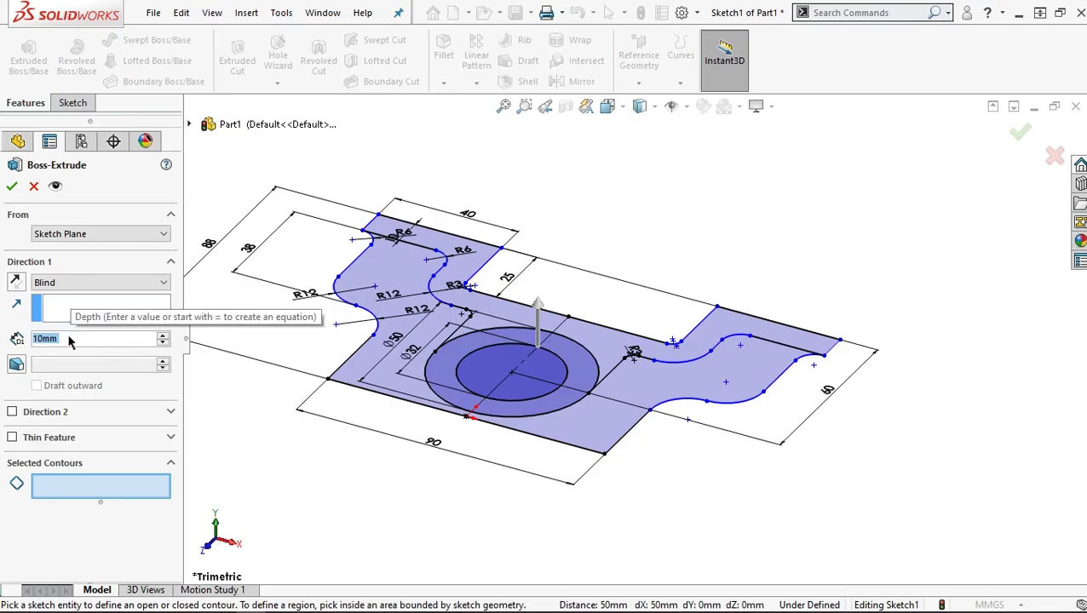
click(356, 367)
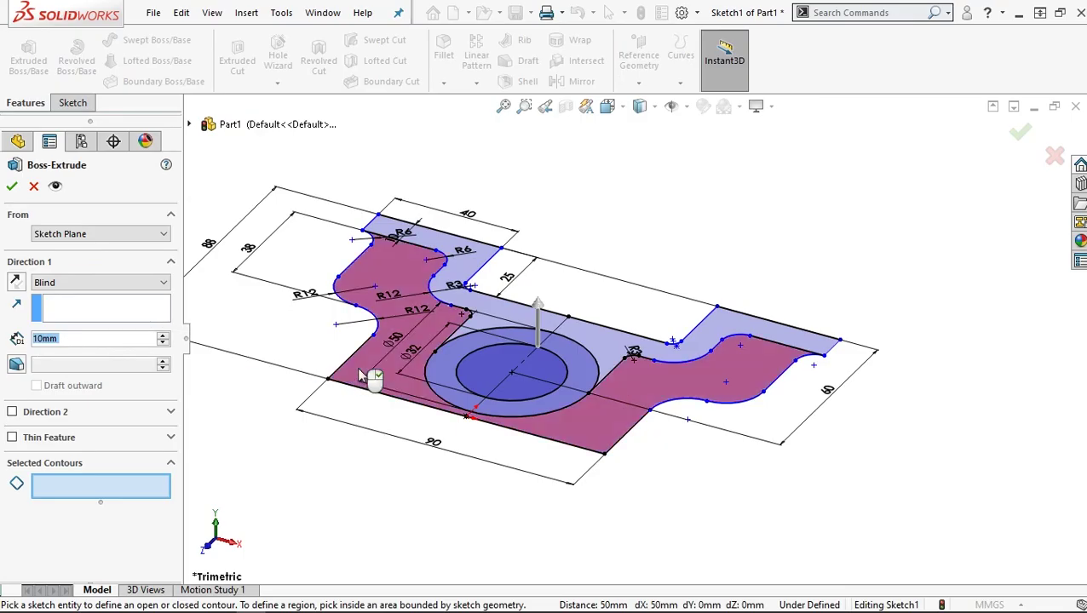
click(445, 381)
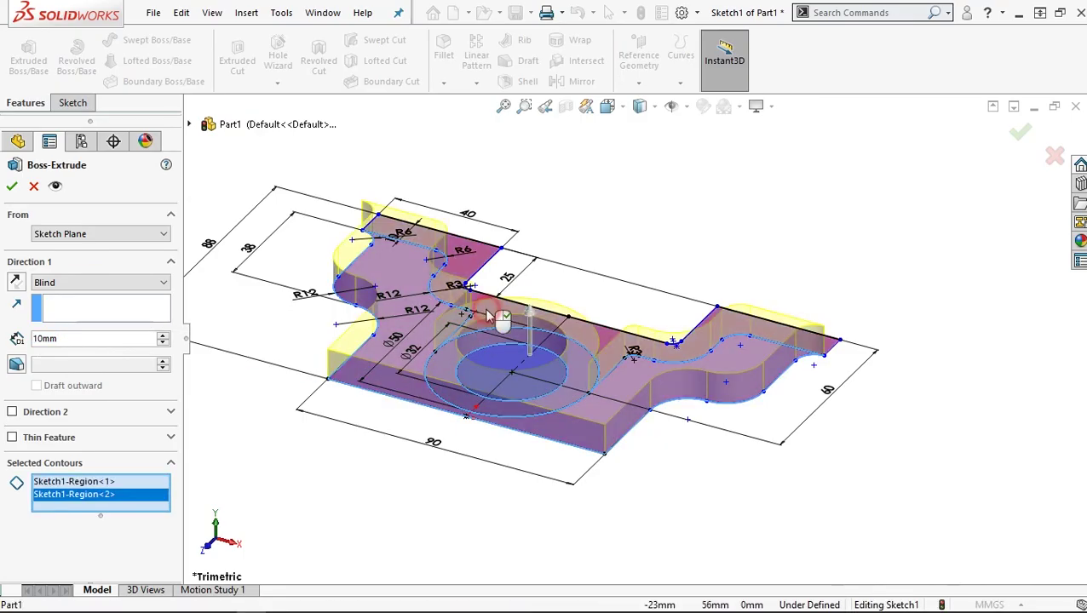
click(485, 310)
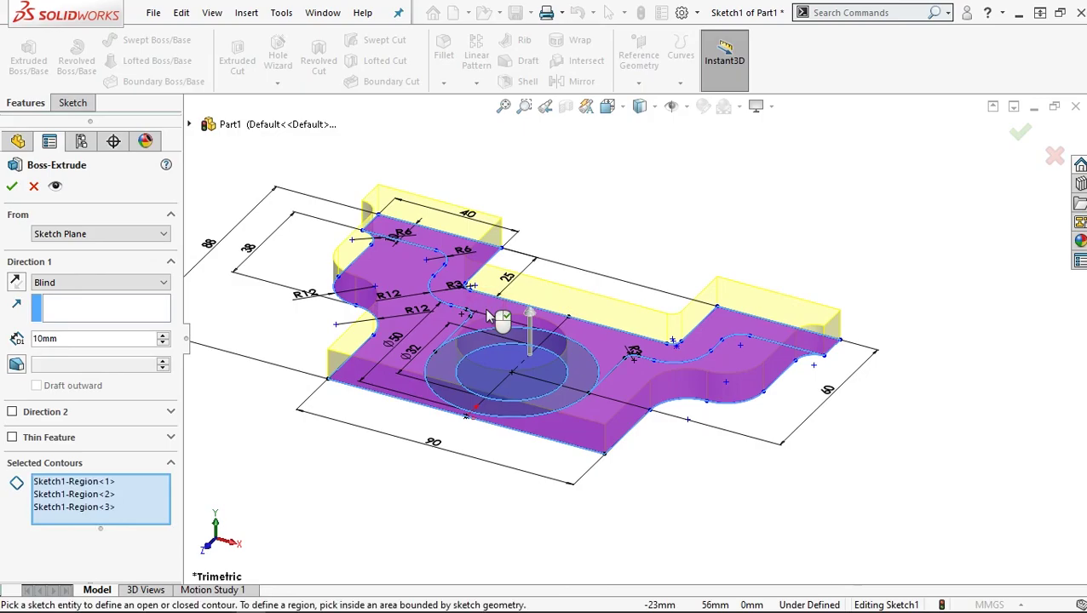
click(15, 283)
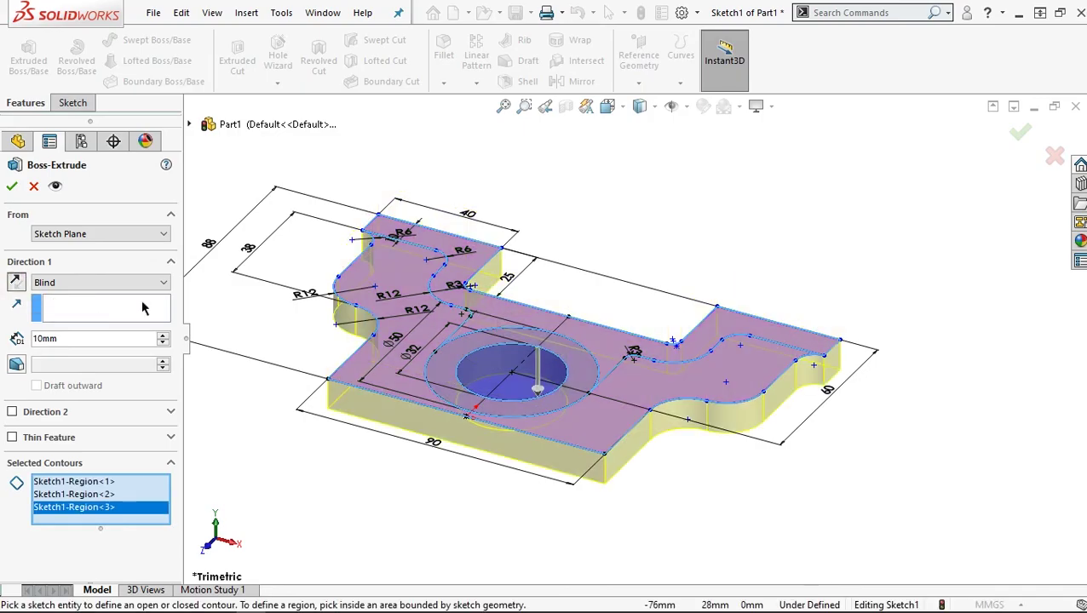
mouse_move(543, 418)
middle_down()
mouse_move(517, 258)
mouse_move(516, 465)
middle_up()
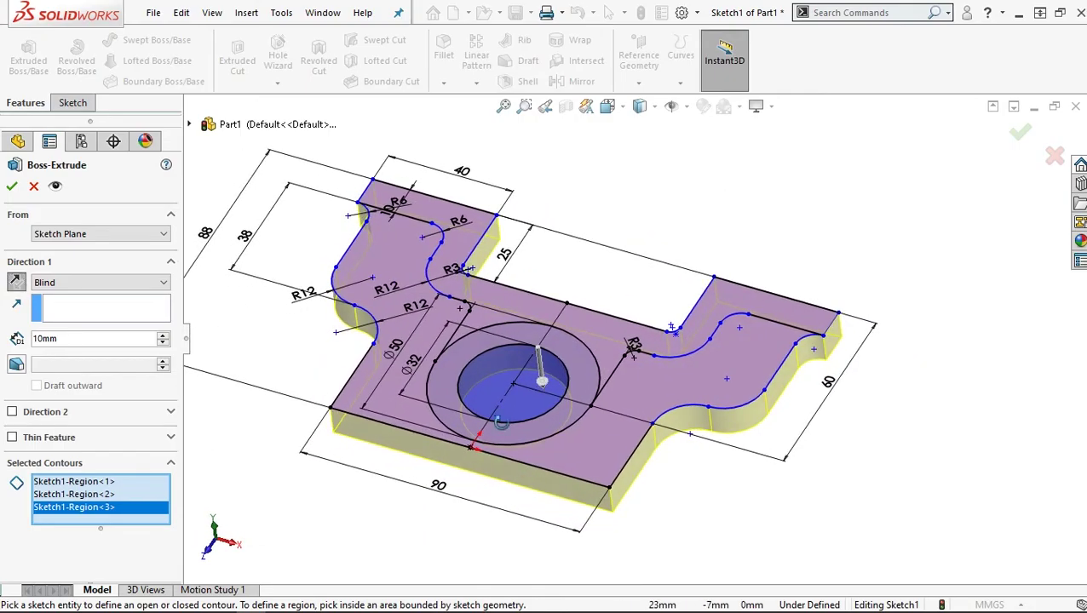
click(494, 390)
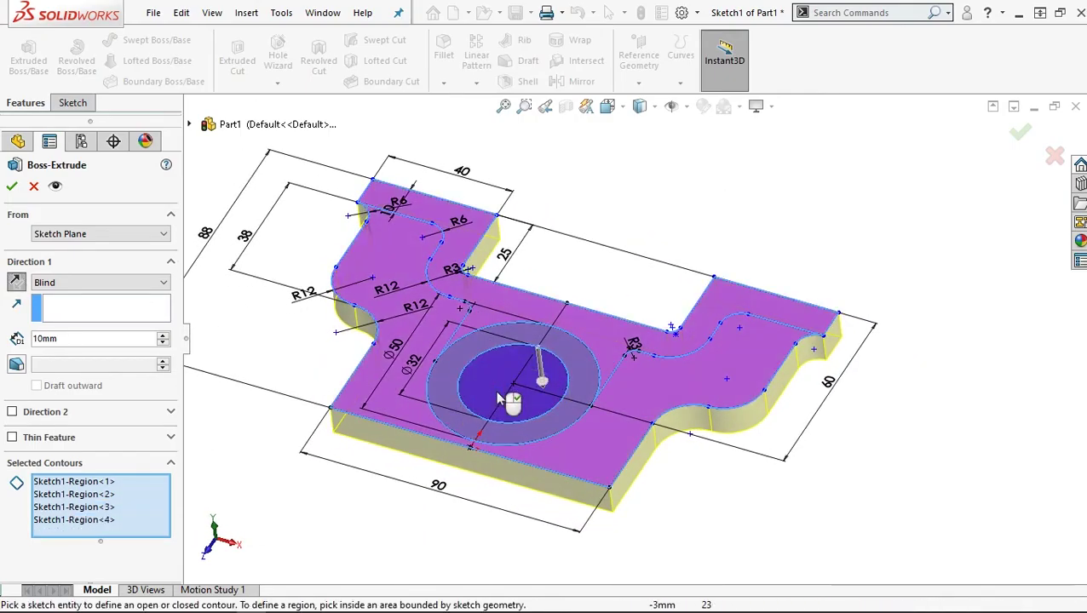
click(11, 188)
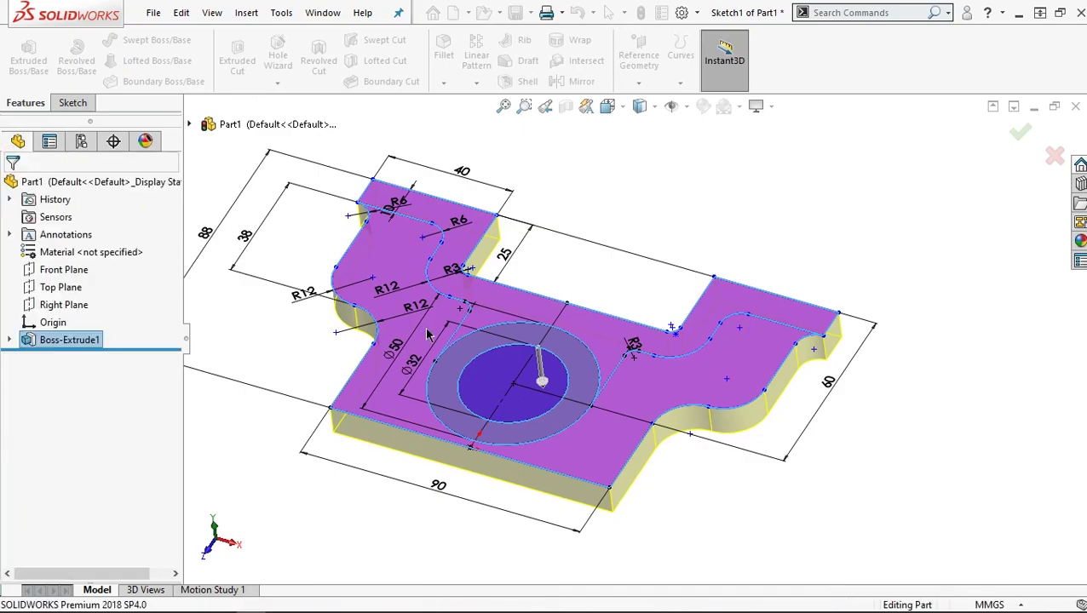
- Show Sketch1 under Boss-Extrude1 again with its dimensions
click(10, 340)
click(65, 358)
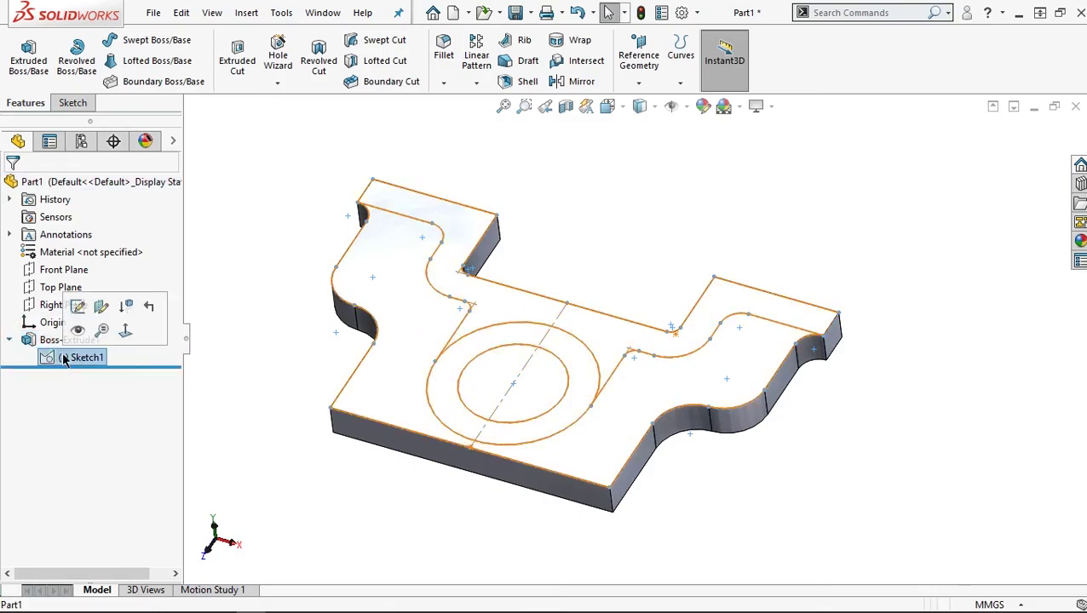
double_click(66, 357)
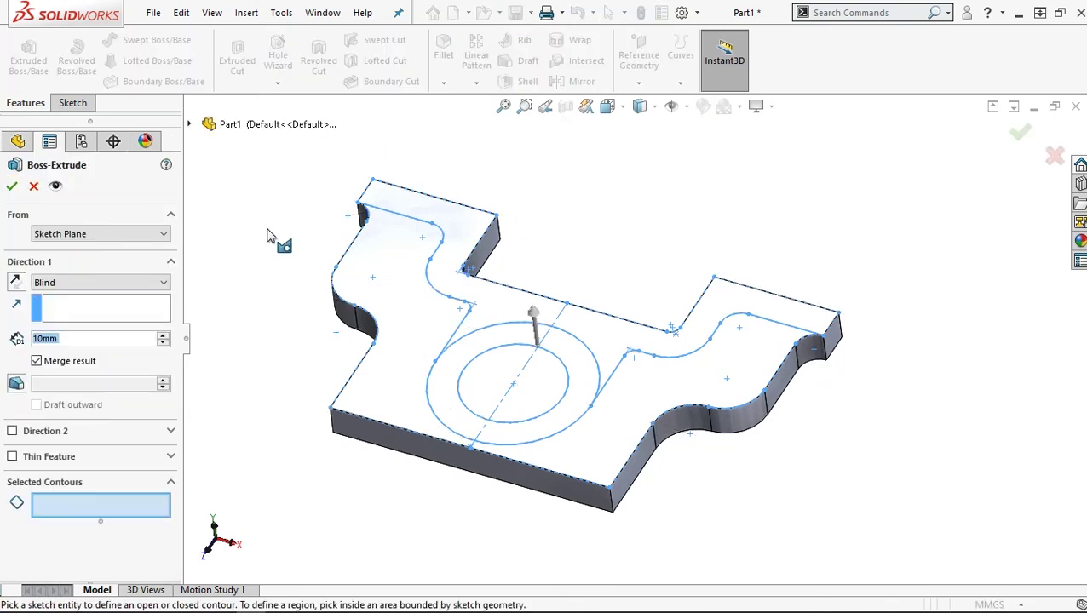
- Extrude the ring region between the two circles 38 mm as a merged hollow boss
text(38)
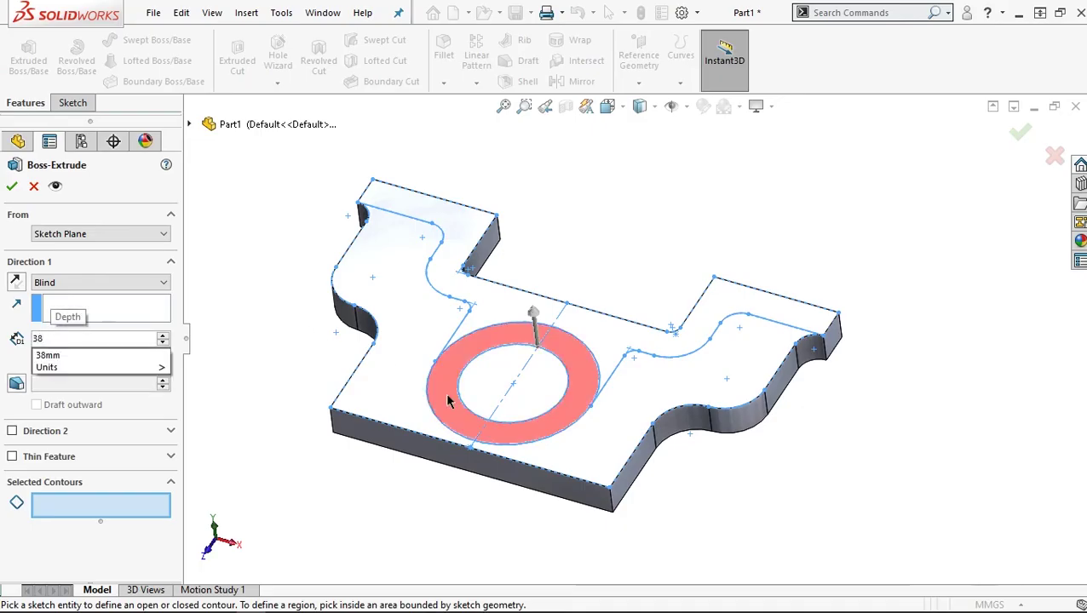
click(452, 390)
click(451, 396)
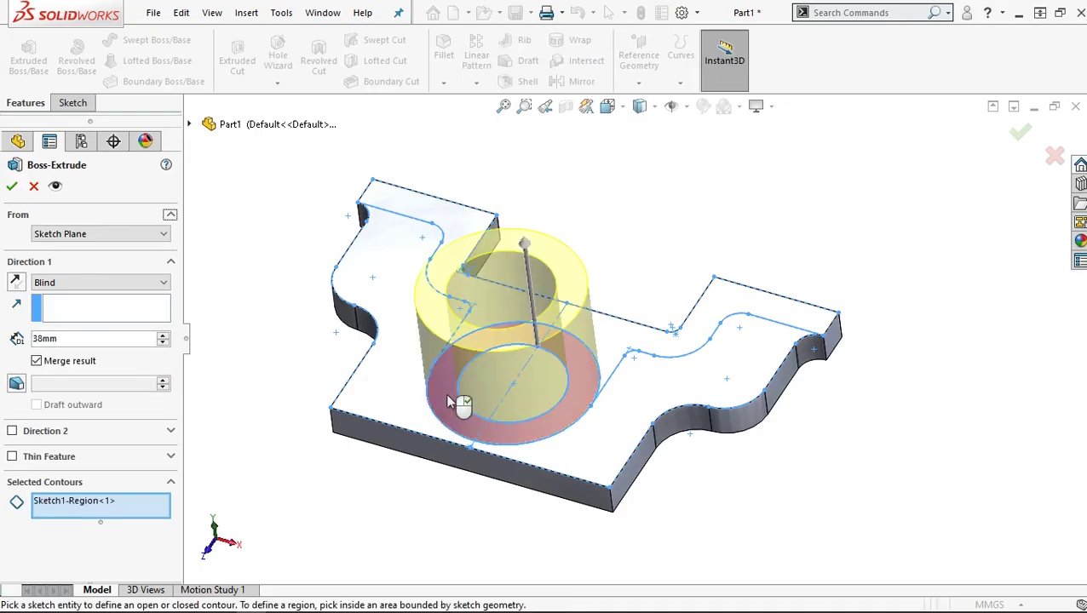
click(12, 189)
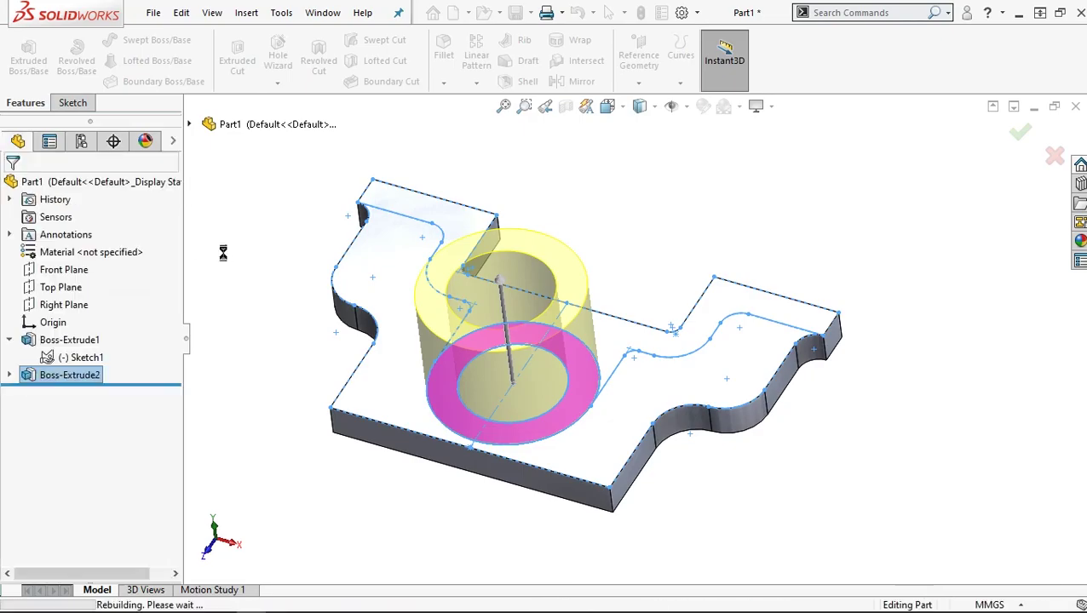
- Extrude the back wall region of the shared Sketch1 25 mm, merged into the part
click(10, 374)
click(80, 393)
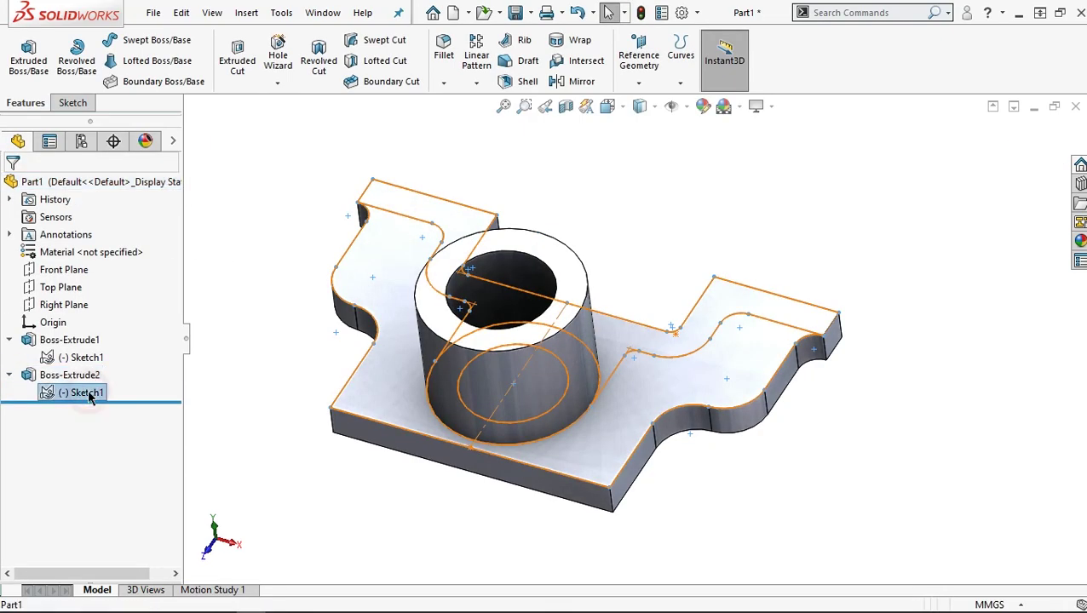
click(26, 75)
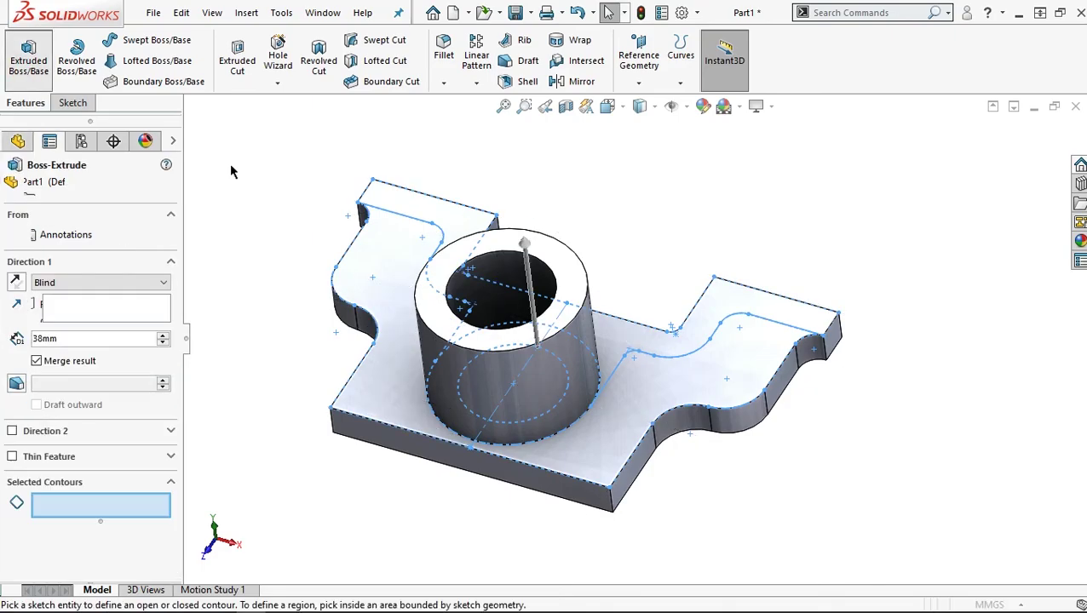
text(25)
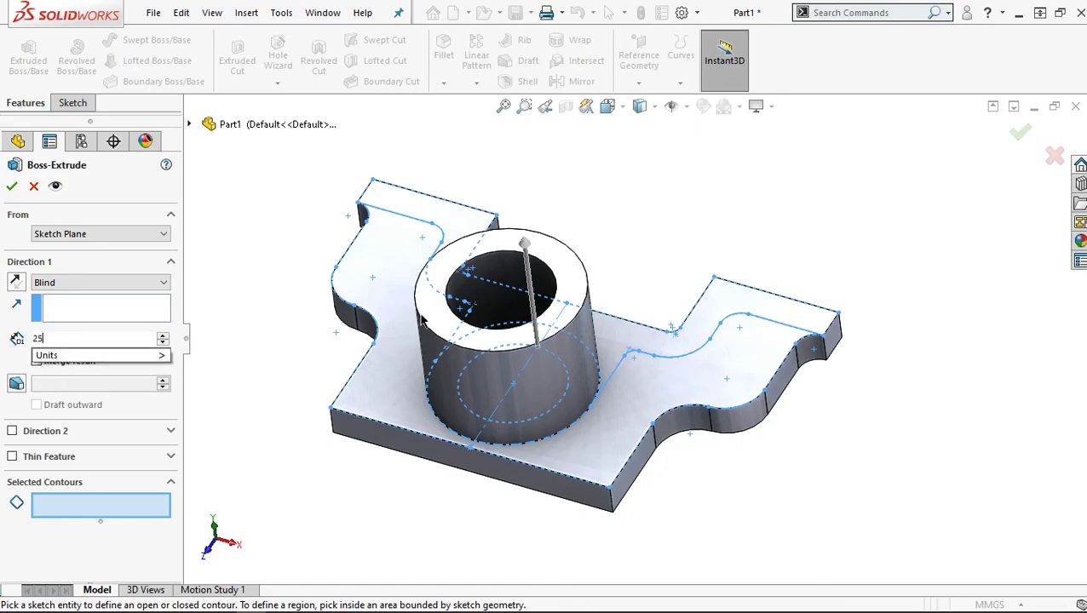
click(715, 339)
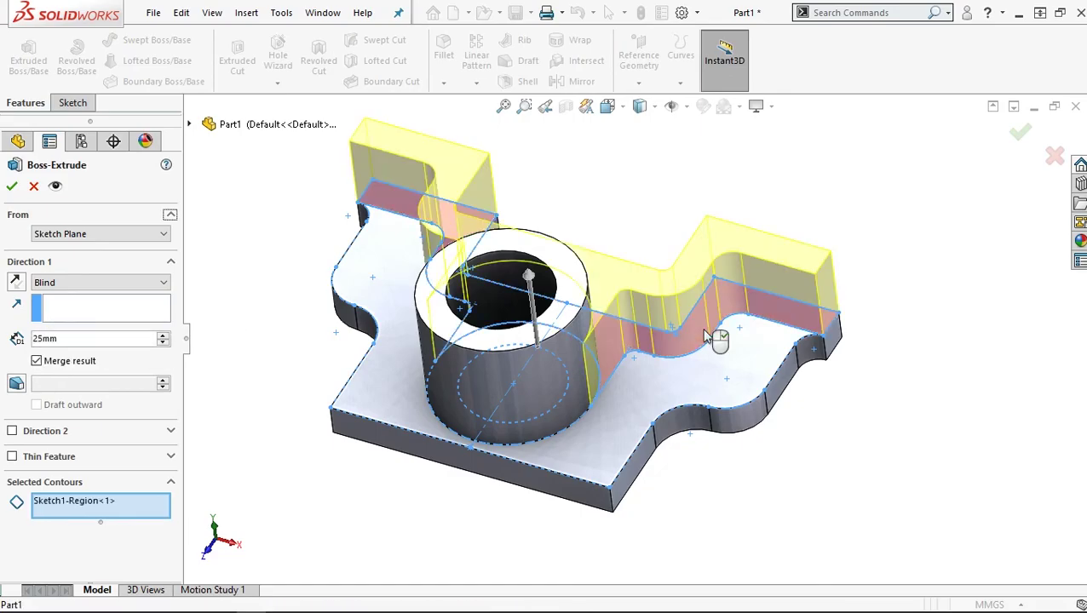
click(12, 186)
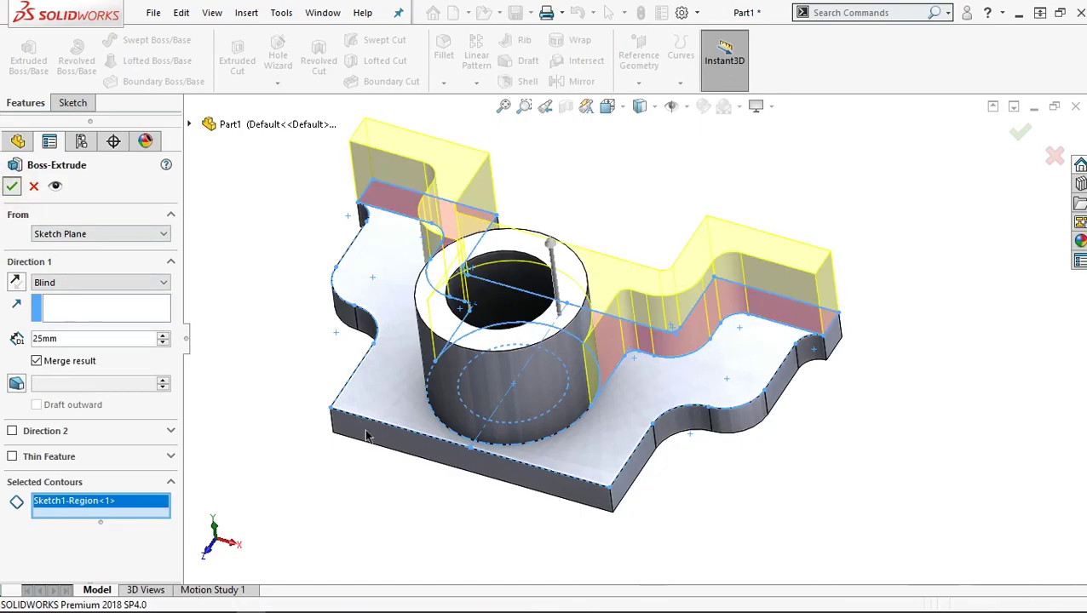
middle_drag(545, 509, 509, 465)
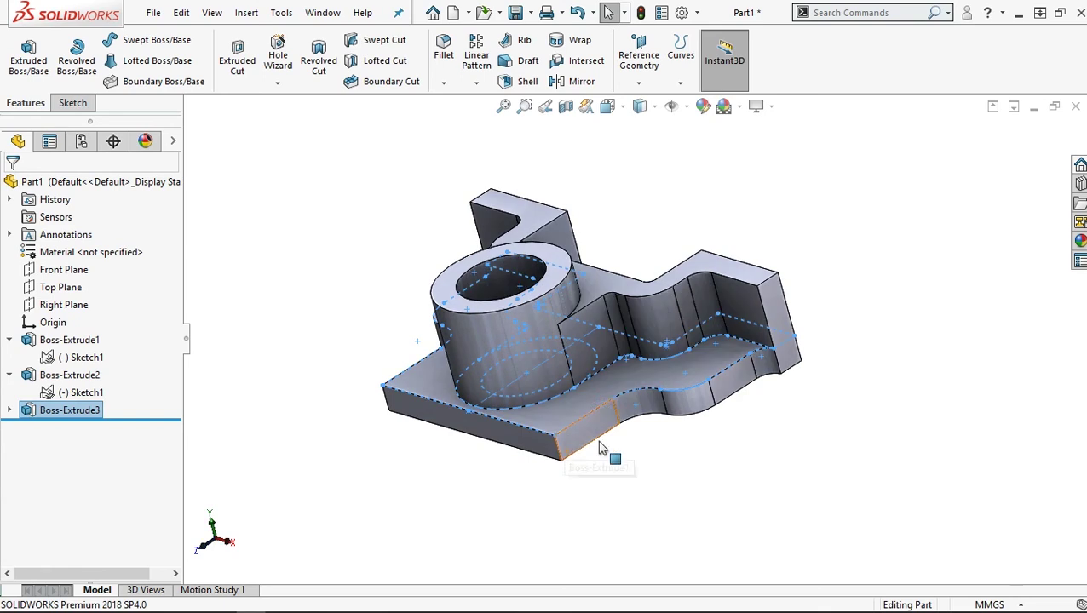
- Create Plane1 offset 5 mm from the plate's front end face, flipped into the part
scroll(658, 468, up, 2)
click(718, 438)
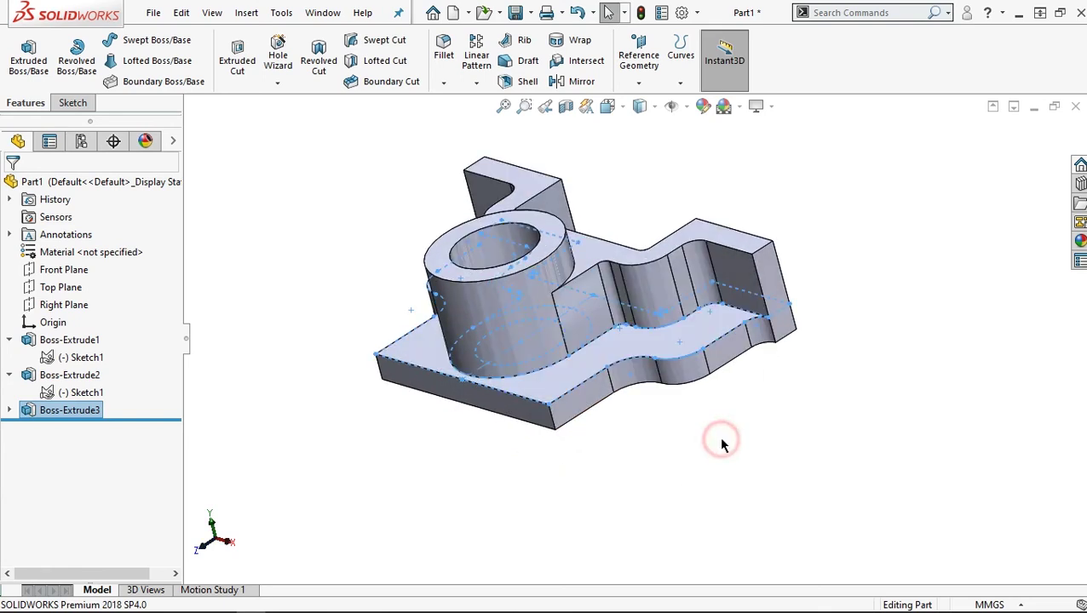
scroll(549, 434, down, 3)
click(558, 414)
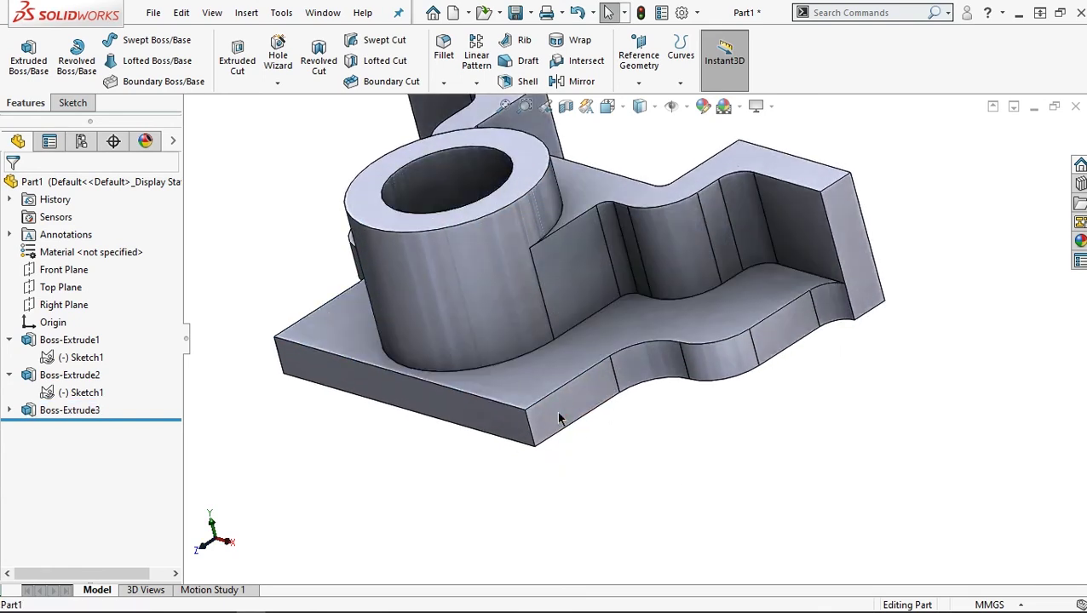
click(638, 59)
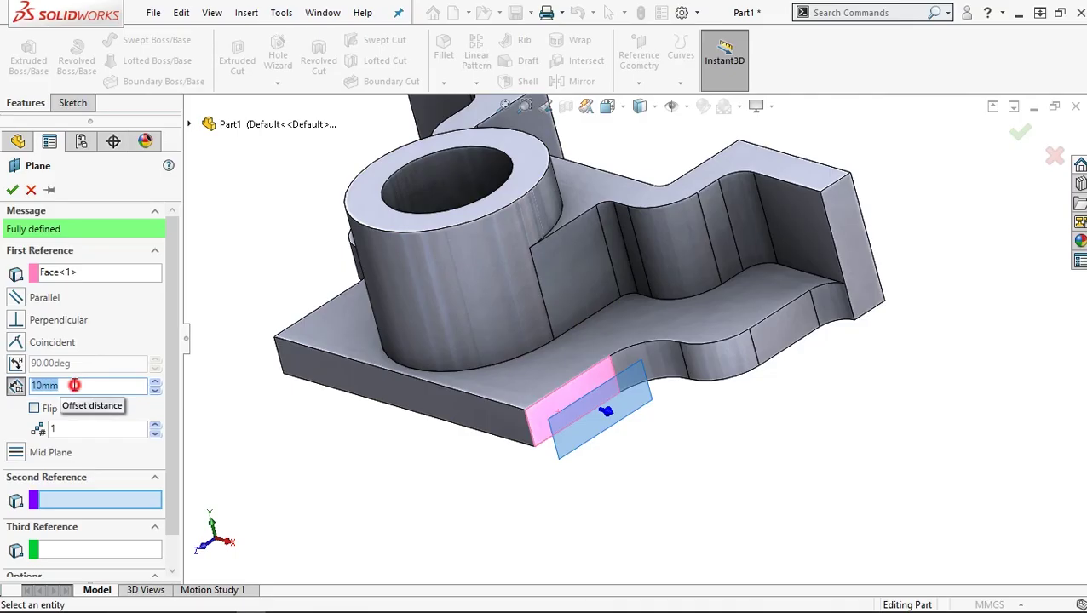
double_click(74, 385)
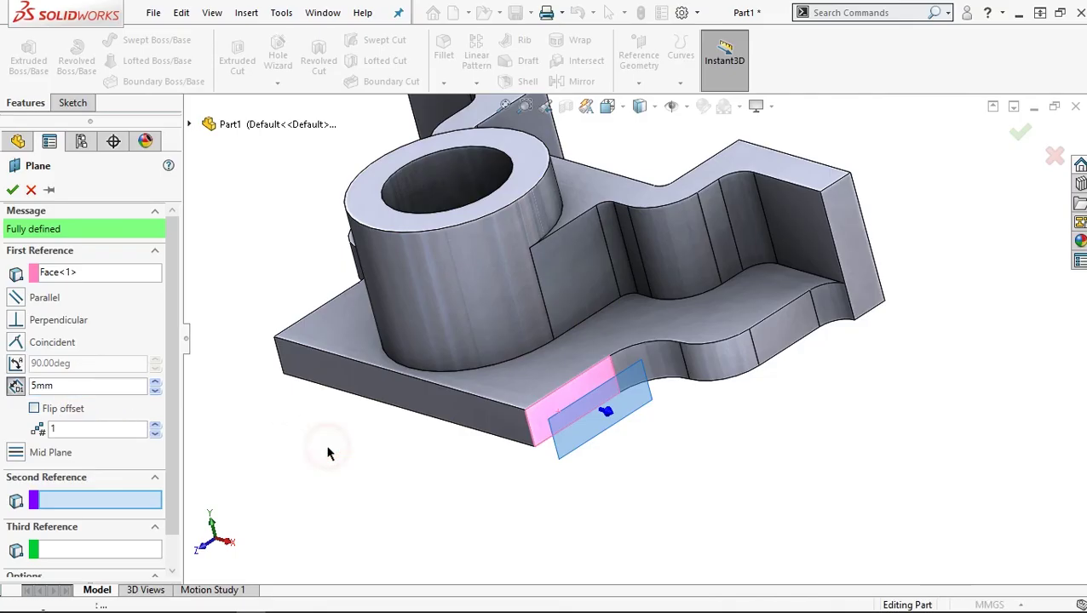
key(Return)
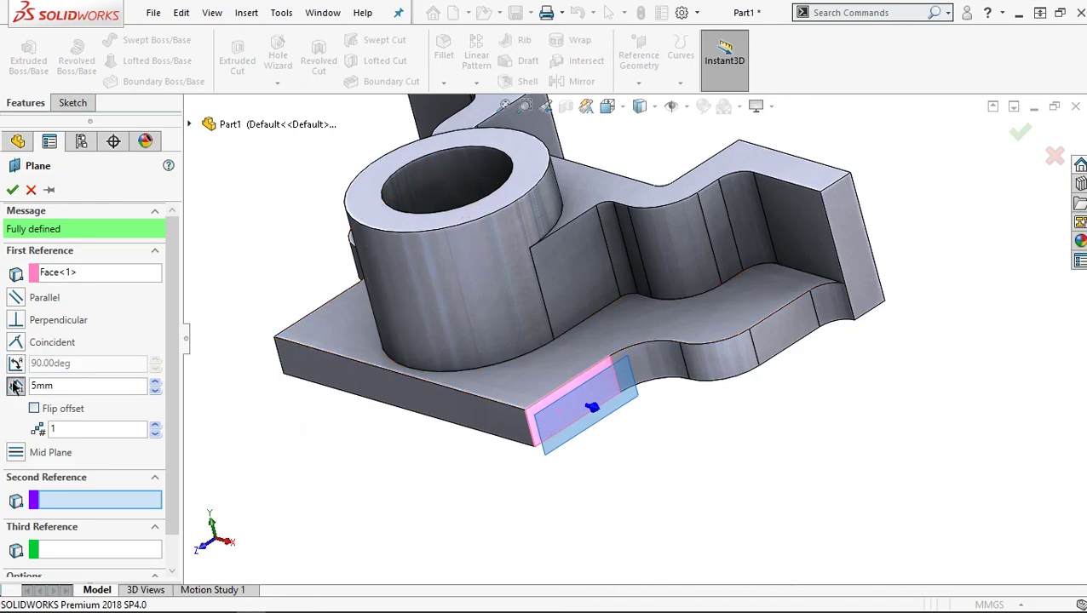
click(33, 410)
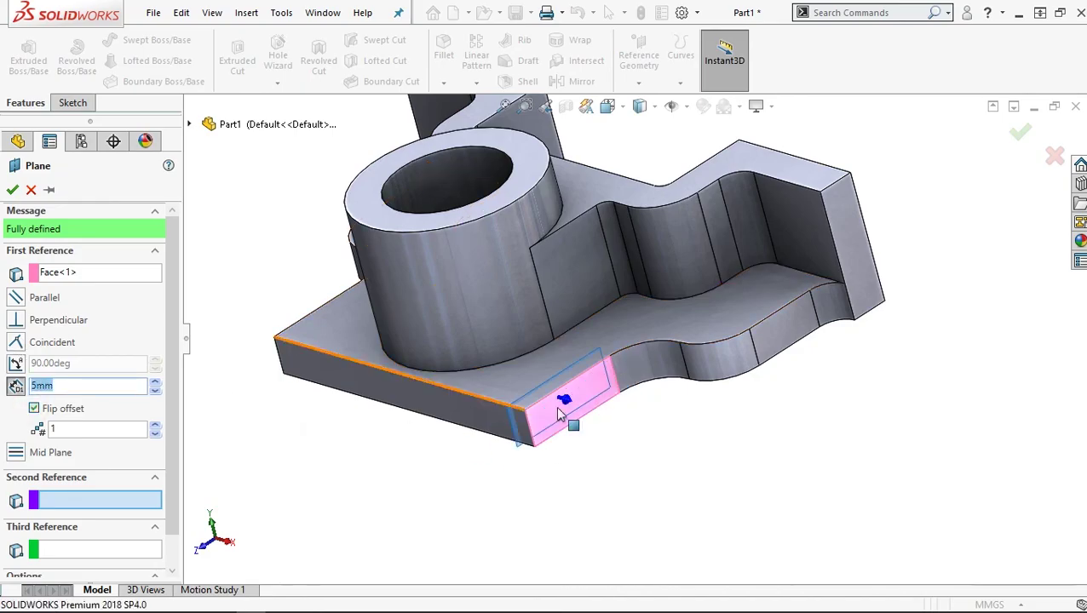
mouse_move(564, 416)
middle_down()
mouse_move(558, 432)
mouse_move(262, 311)
middle_up()
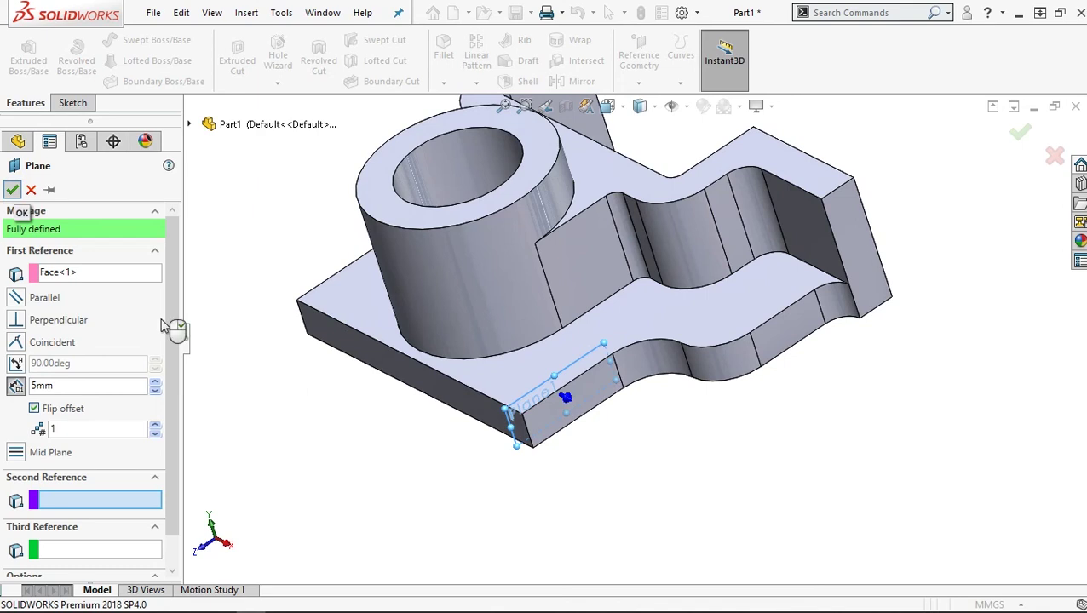
click(14, 189)
click(53, 427)
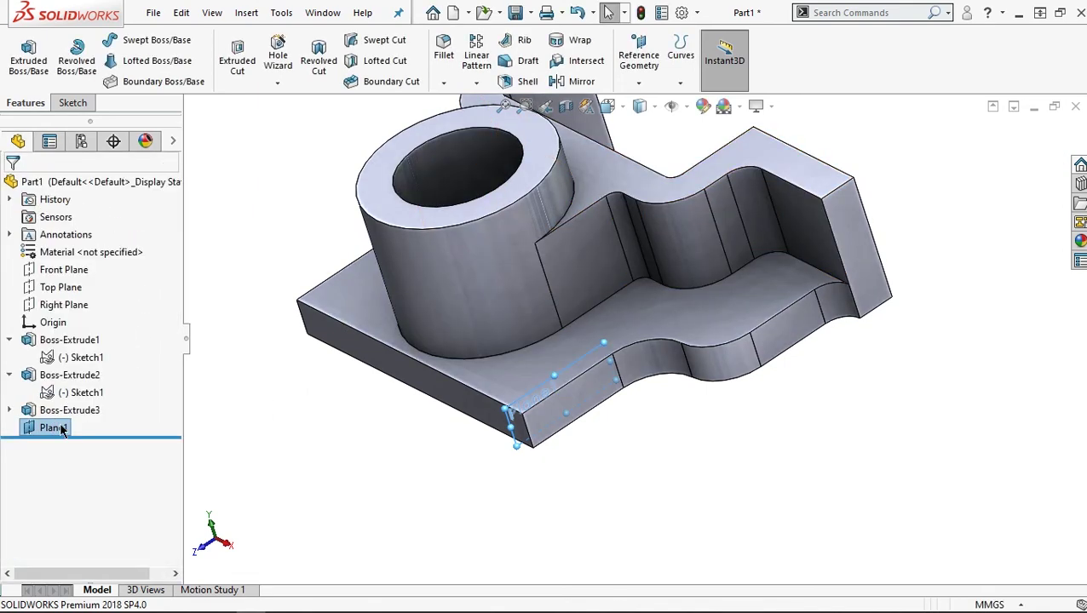
- View Plane1 face-on and drag its boundary larger so it extends below the base plate
right_click(59, 431)
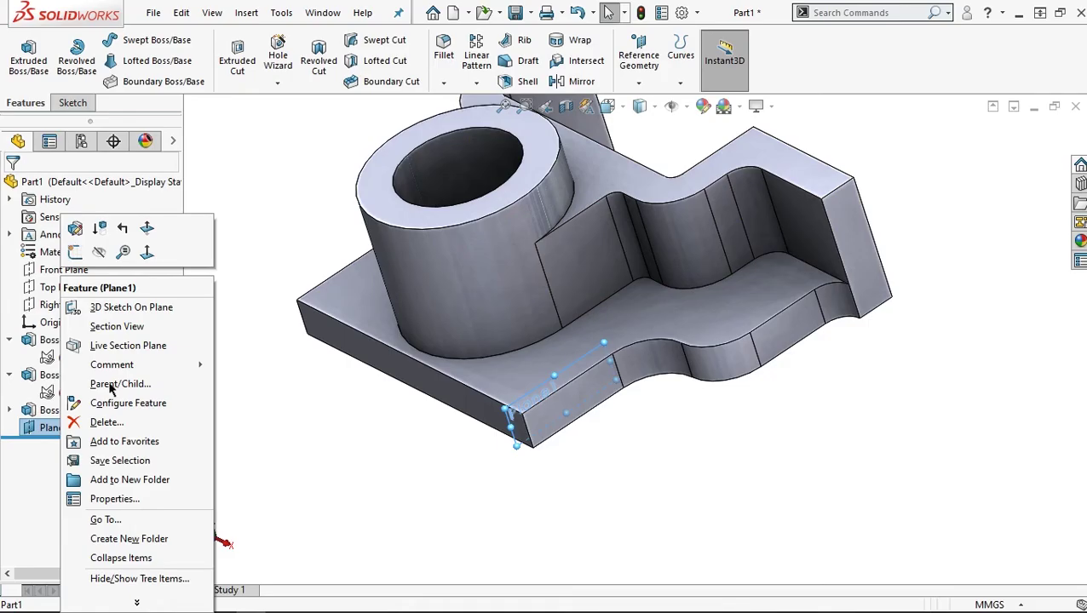
click(146, 252)
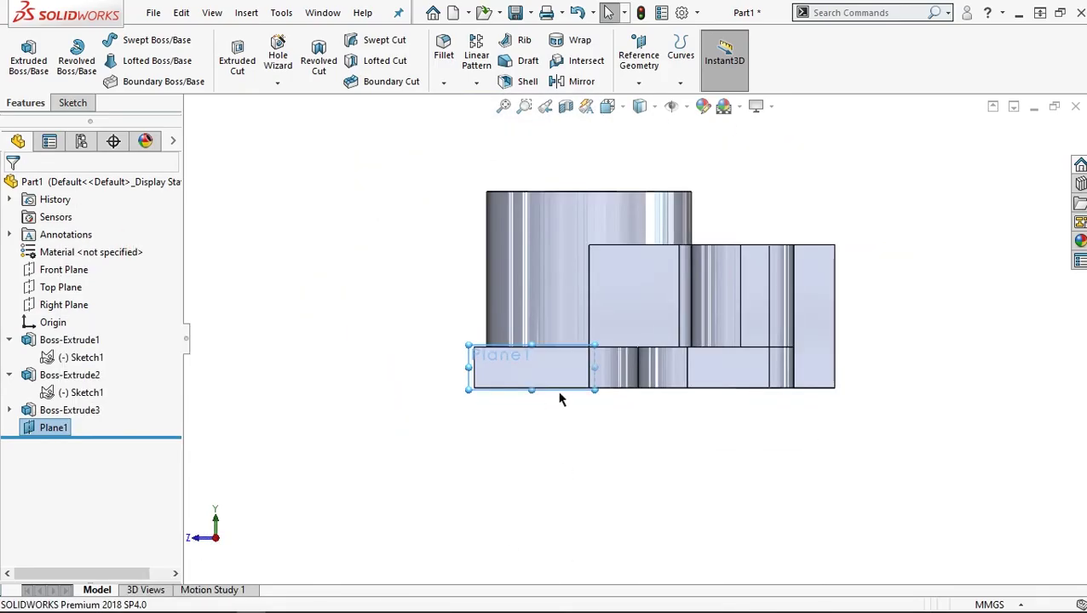
drag(593, 390, 795, 609)
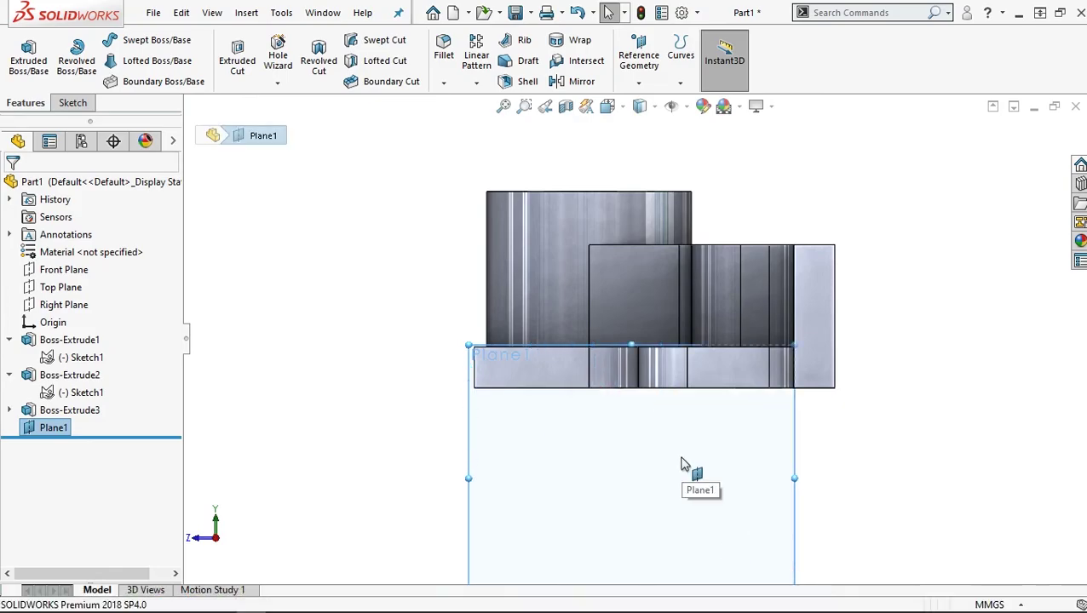
ctrl+middle_drag(679, 460, 667, 411)
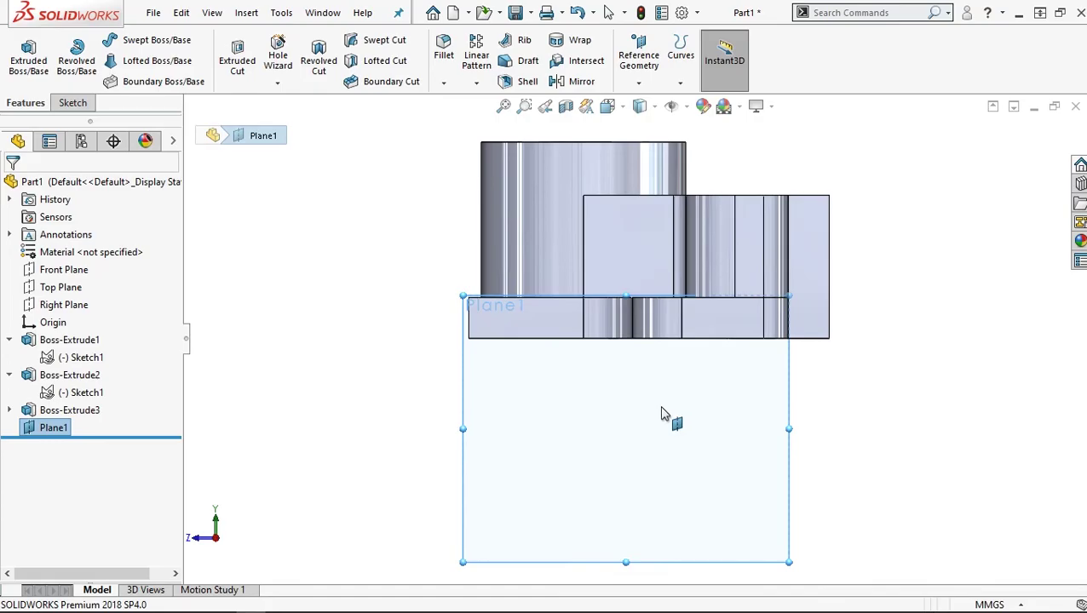
scroll(663, 413, up, 2)
drag(625, 524, 625, 548)
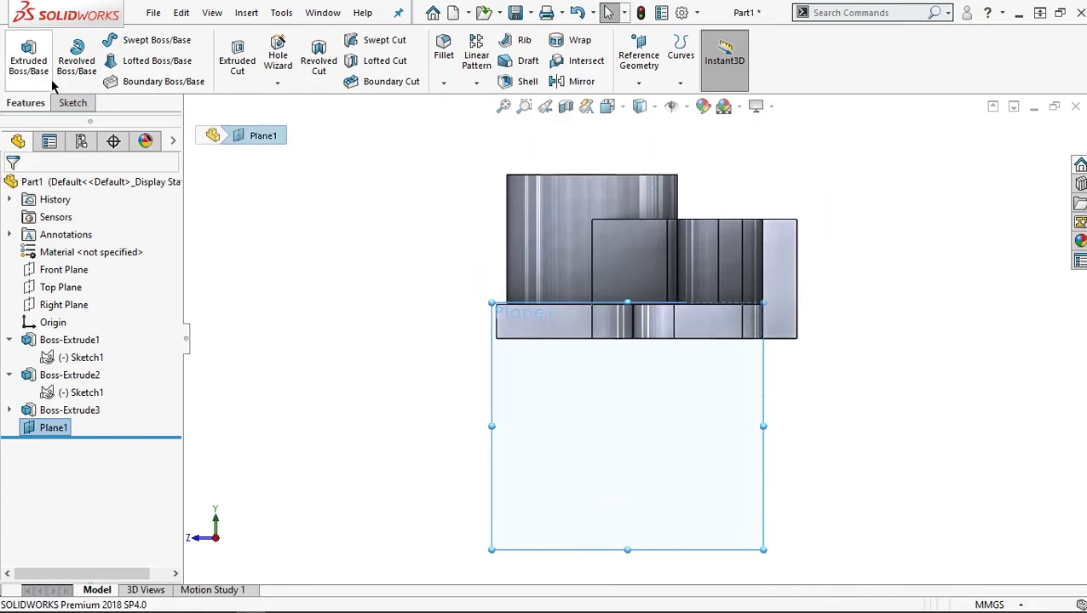
- Start a sketch on Plane1 with a horizontal construction line along the boss's top edge
click(71, 102)
click(103, 43)
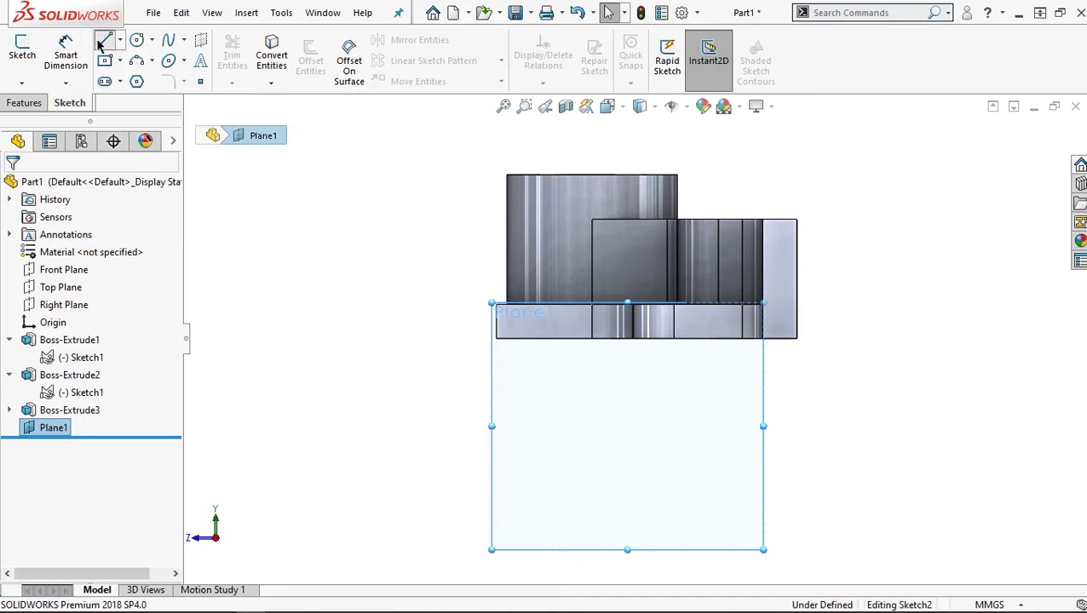
click(75, 368)
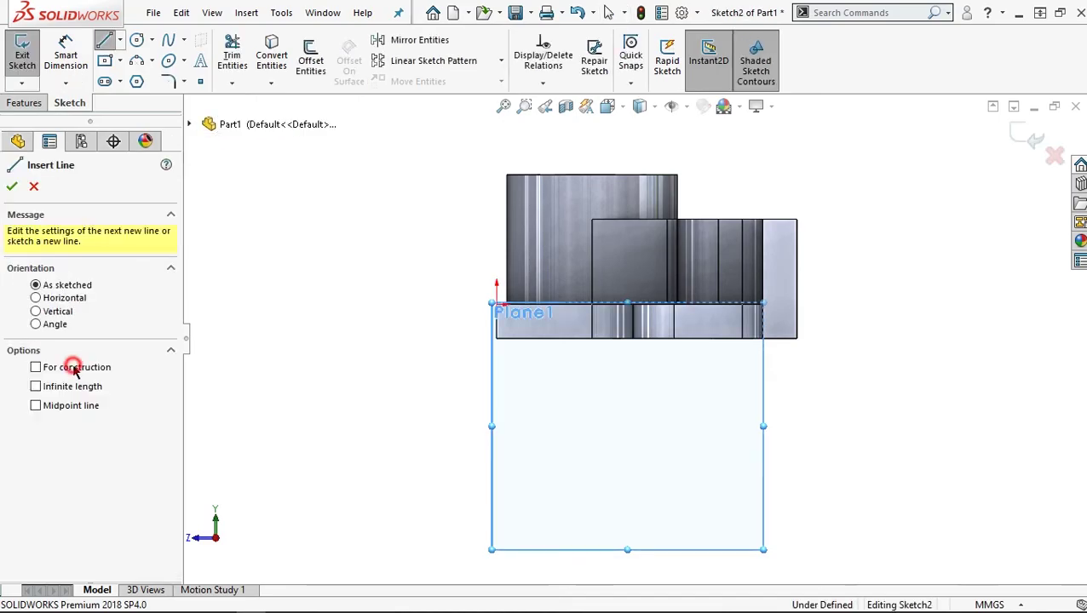
click(507, 175)
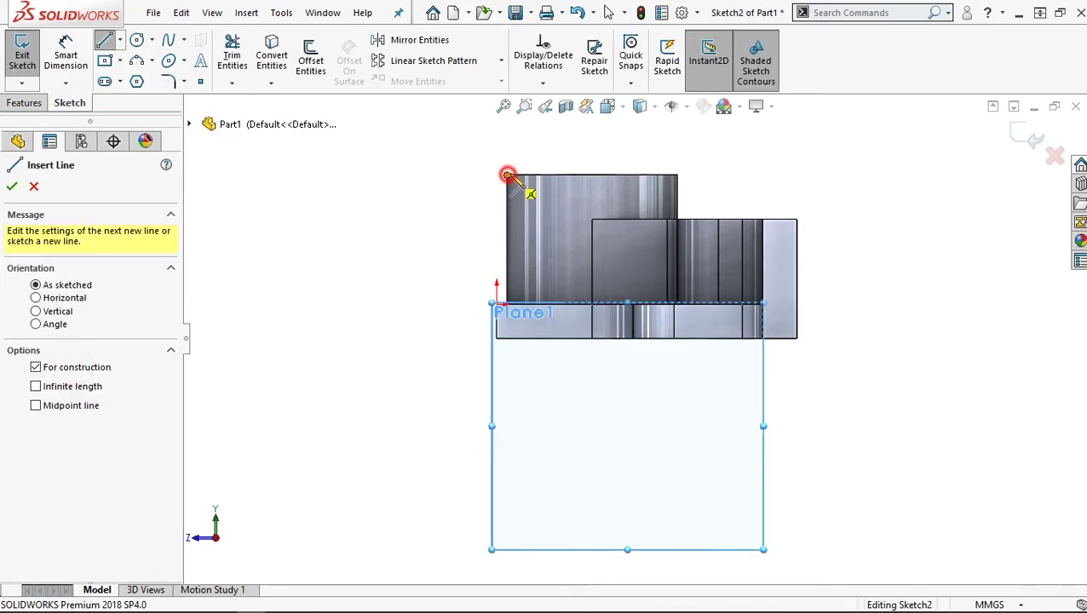
click(677, 176)
click(679, 173)
right_click(747, 165)
key(Escape)
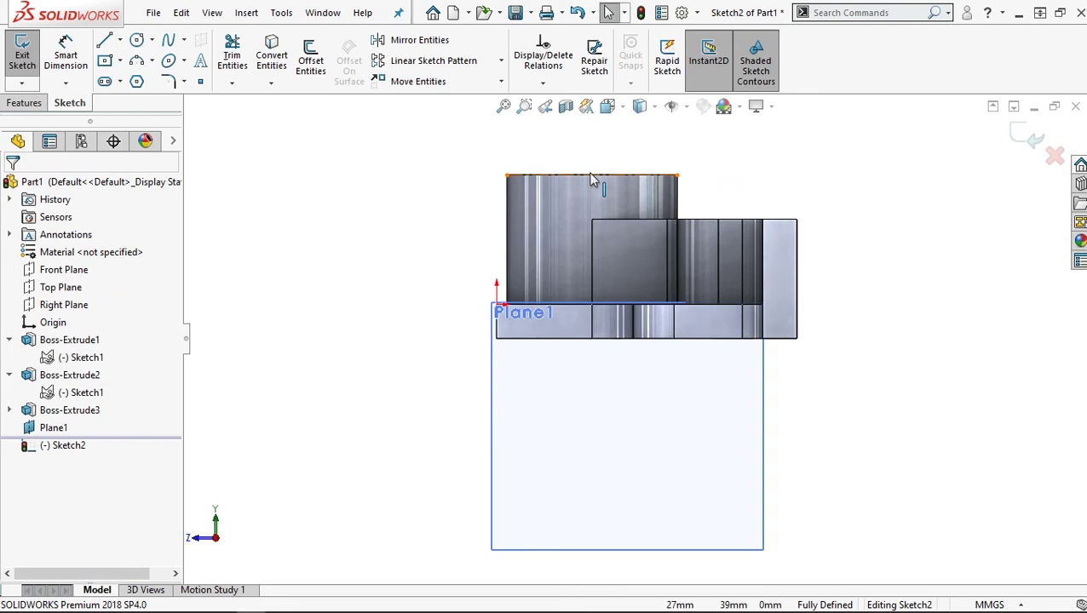
- Draw two concentric circles below the part, radii about 14 and 21 mm
click(134, 41)
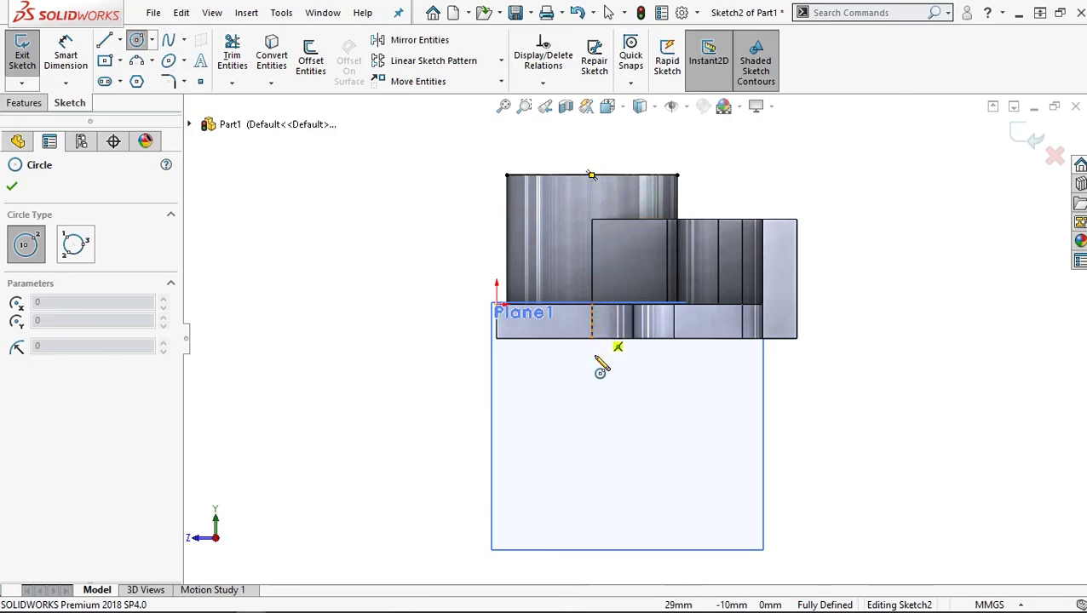
click(591, 437)
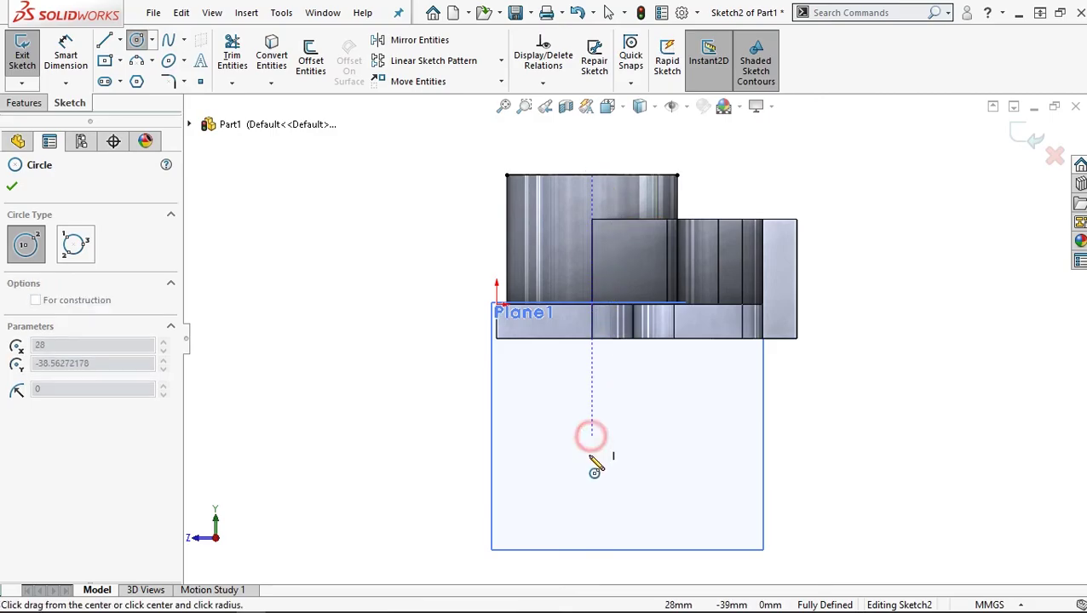
click(600, 482)
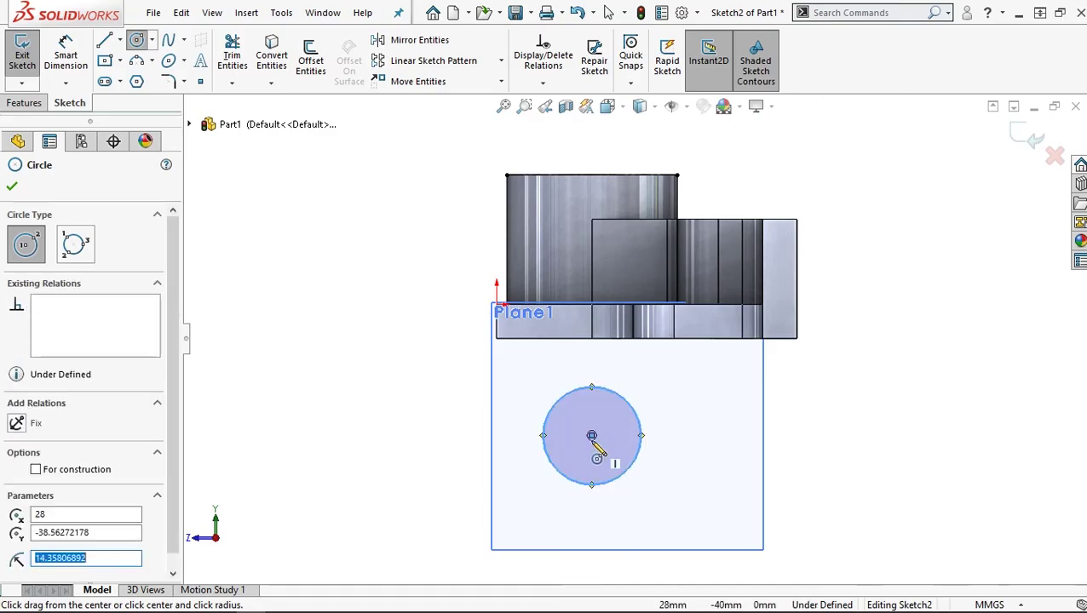
click(595, 462)
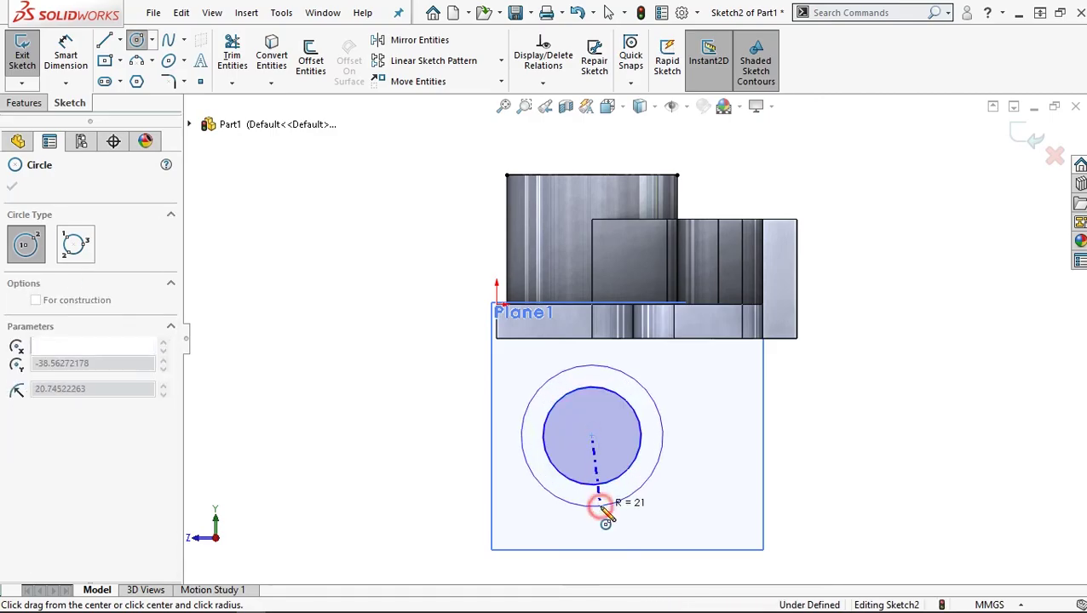
click(67, 52)
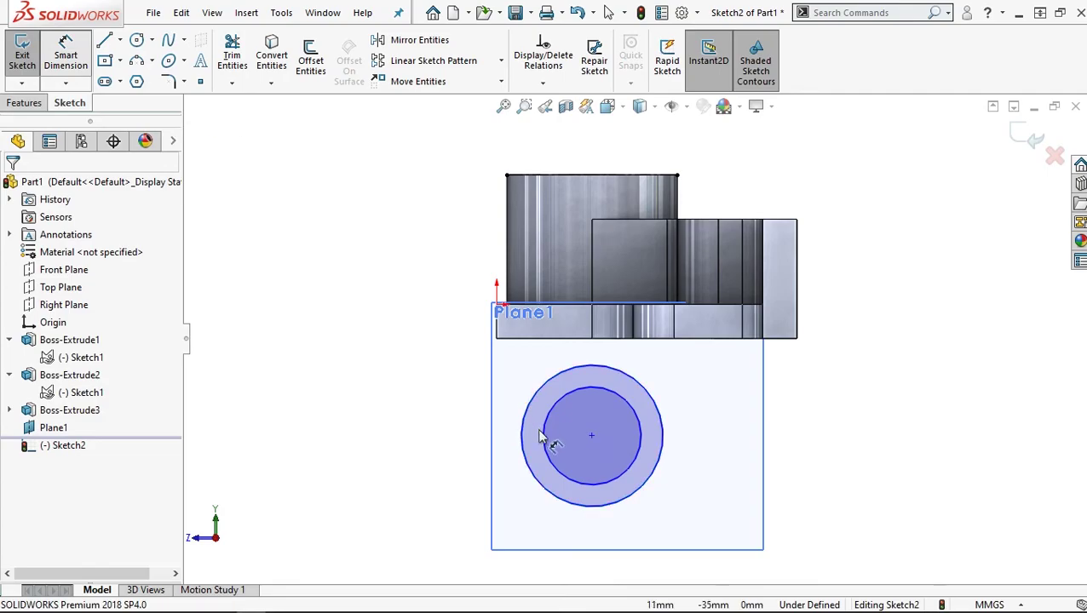
- Dimension the inner circle at Ø20 and the outer circle at Ø38
click(511, 435)
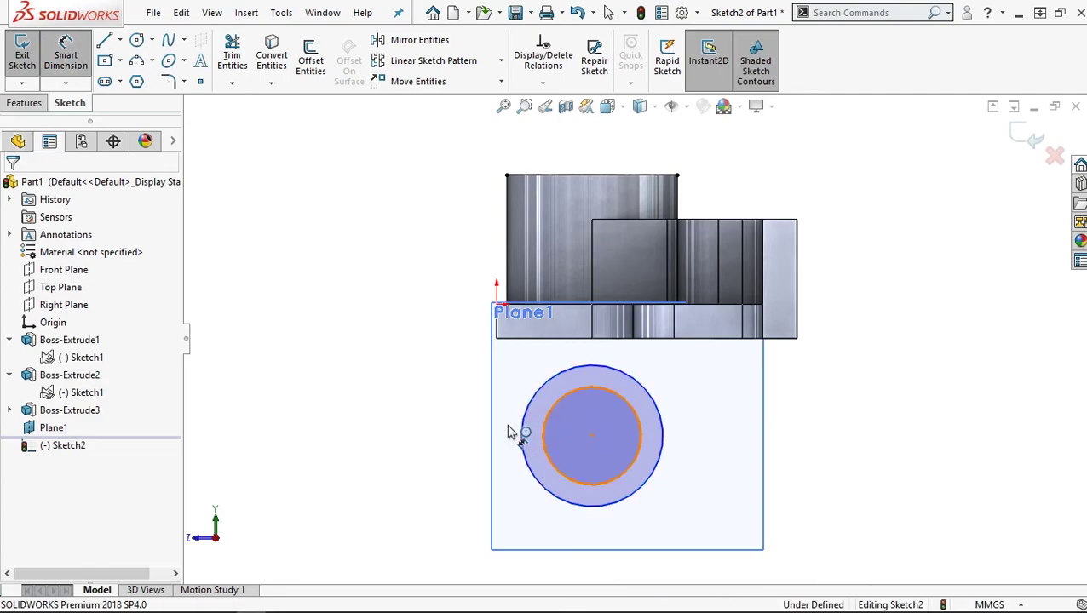
click(456, 441)
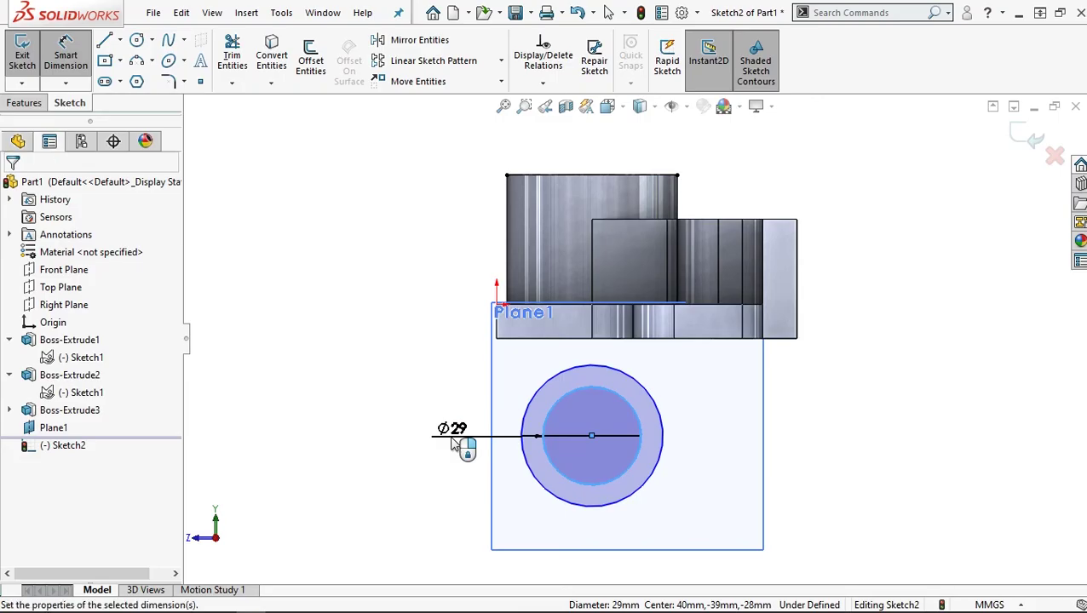
text(29)
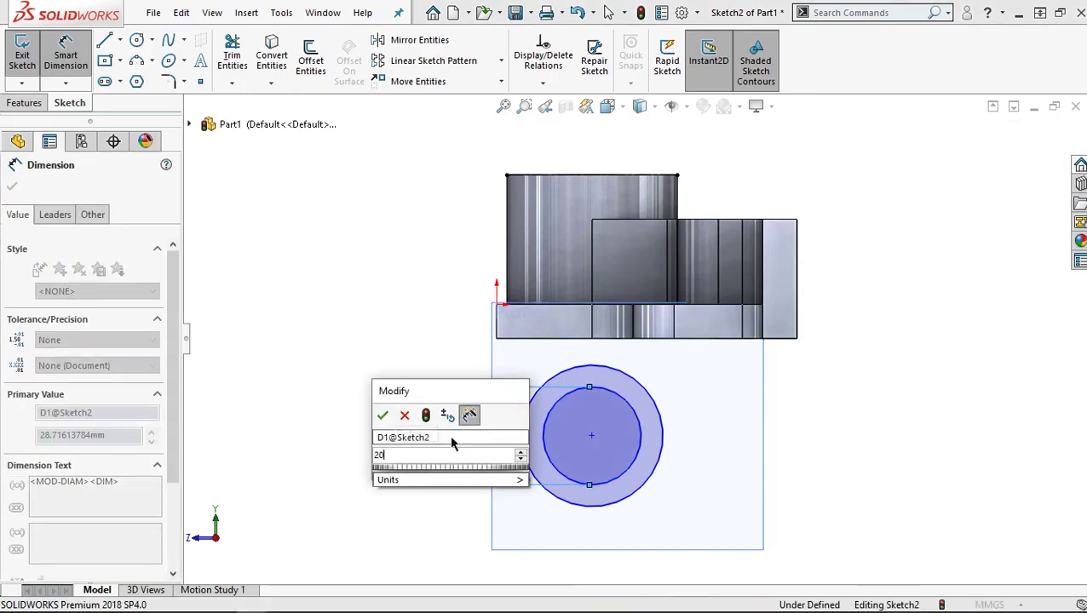
key(Return)
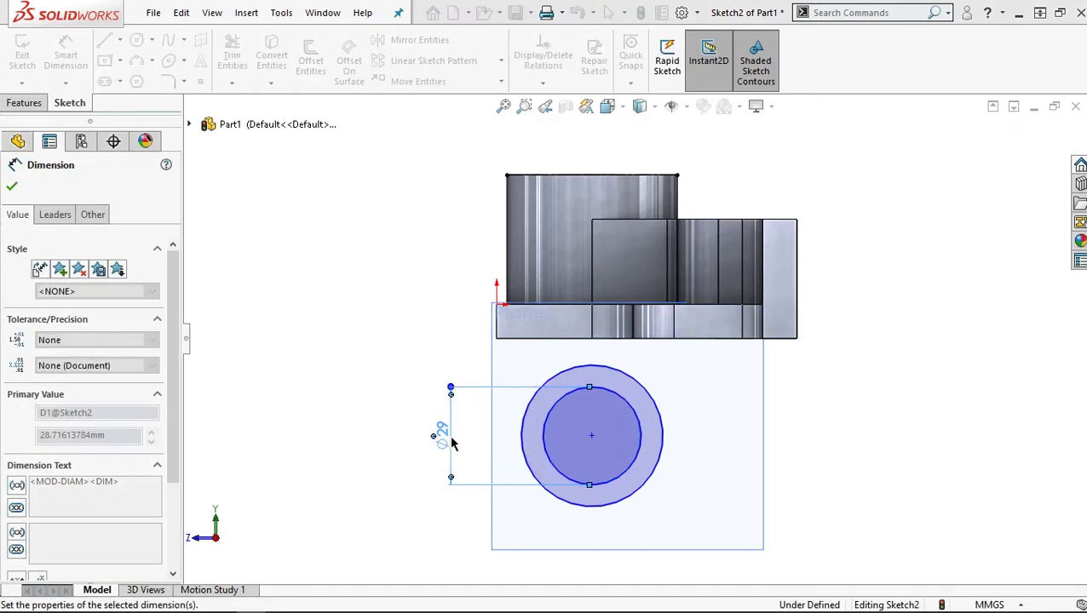
click(562, 376)
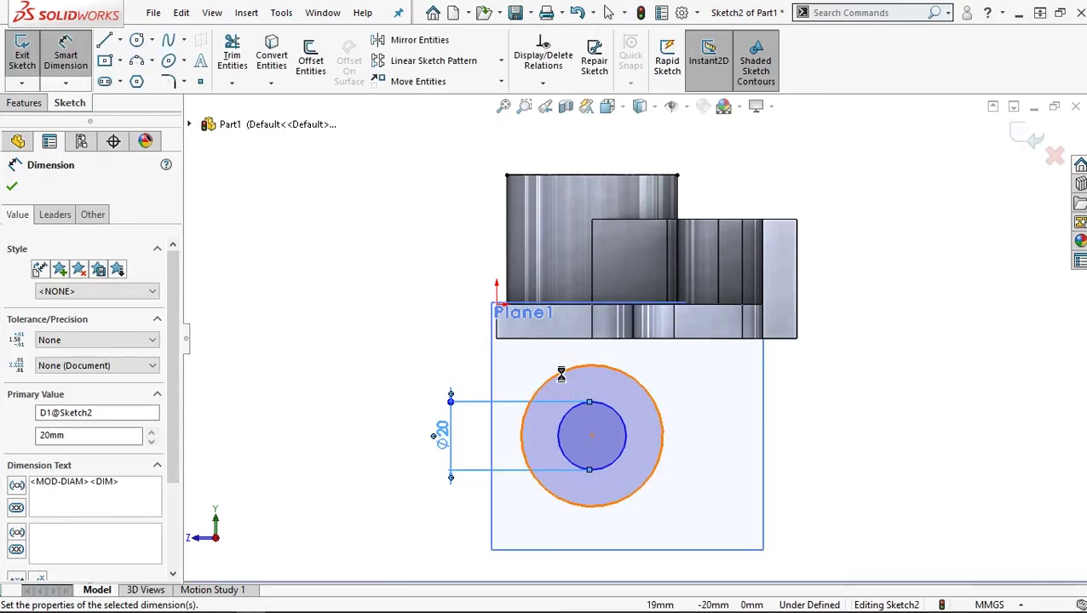
click(418, 440)
text(38)
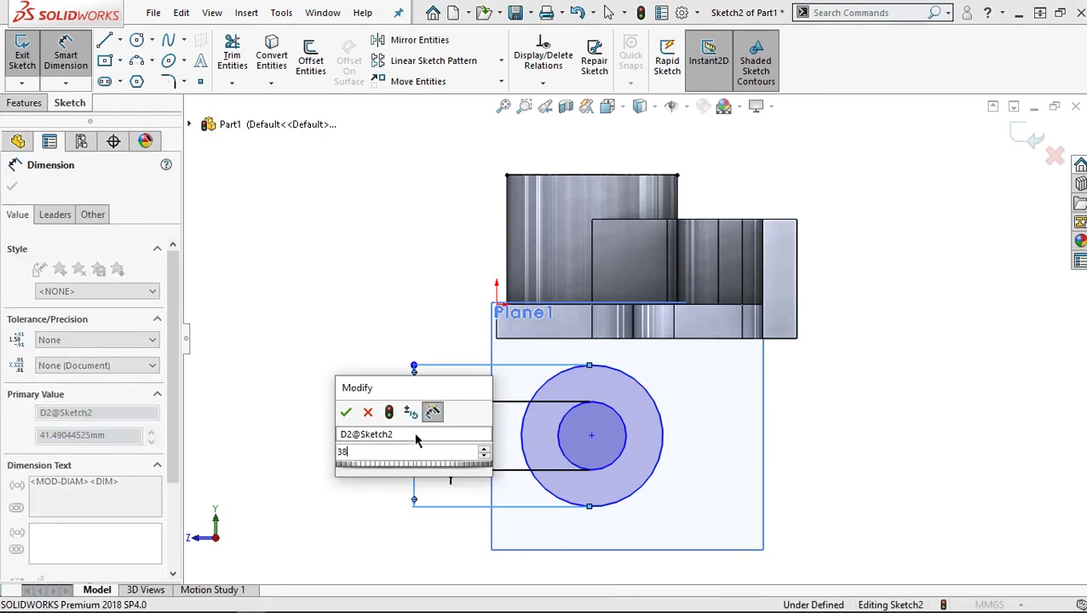
key(Return)
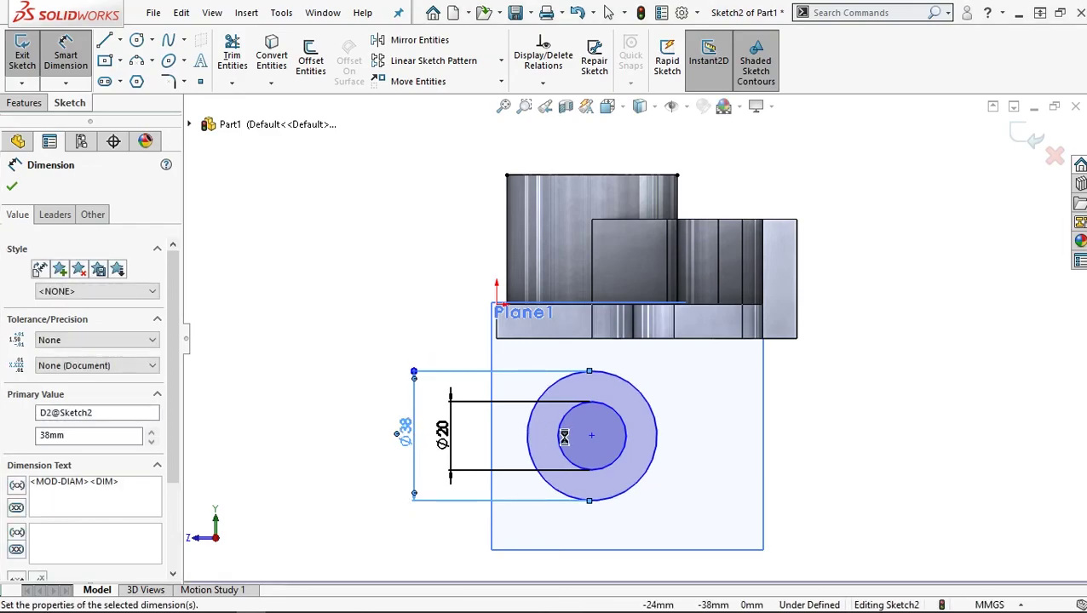
click(15, 186)
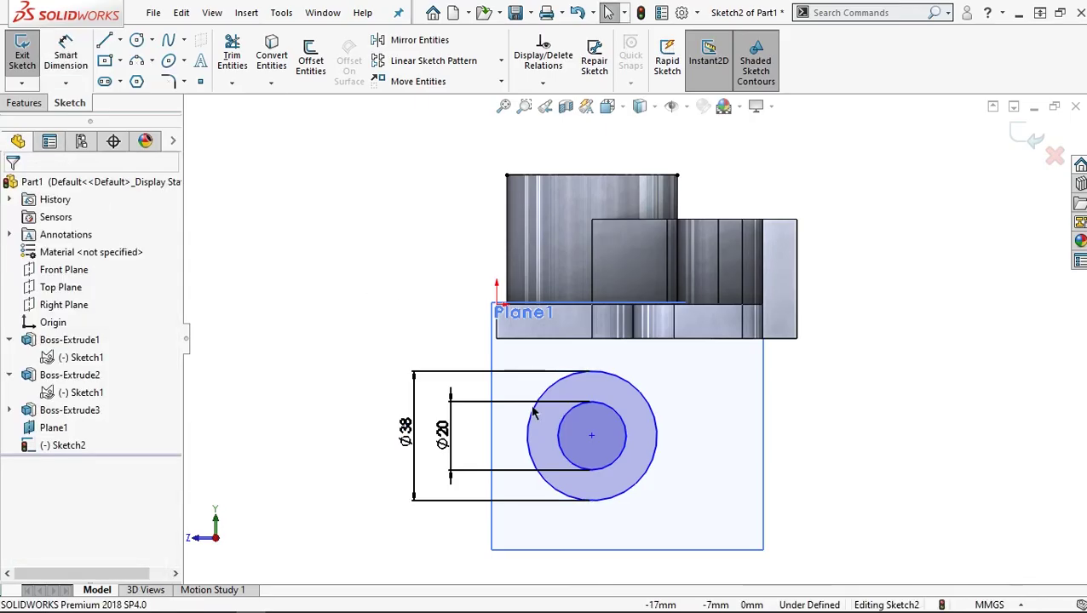
- Select the top construction line's midpoint together with the circles' centre point
click(586, 176)
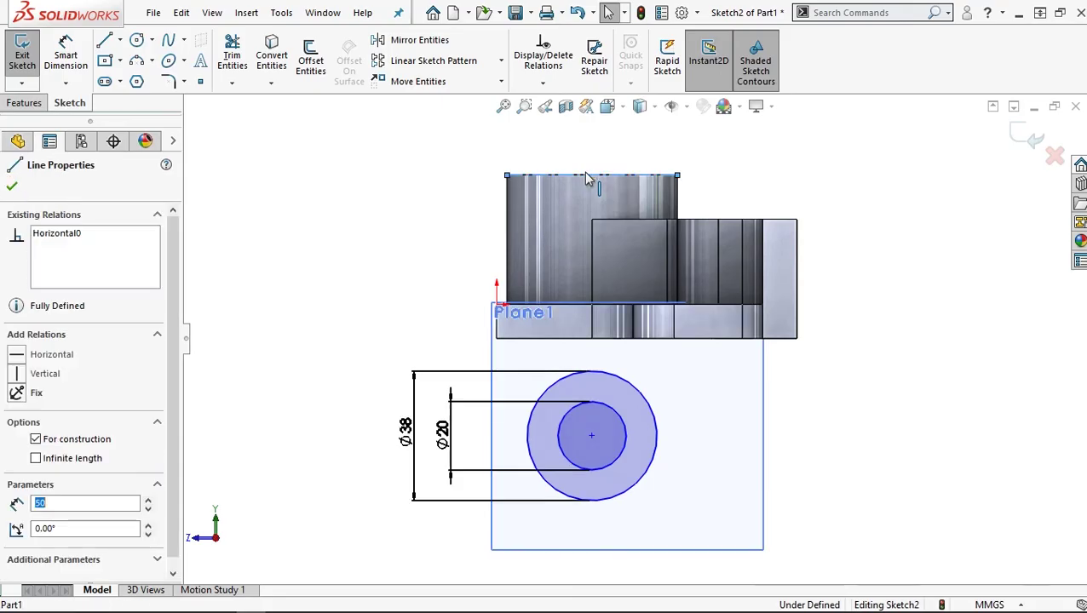
right_click(588, 176)
click(652, 184)
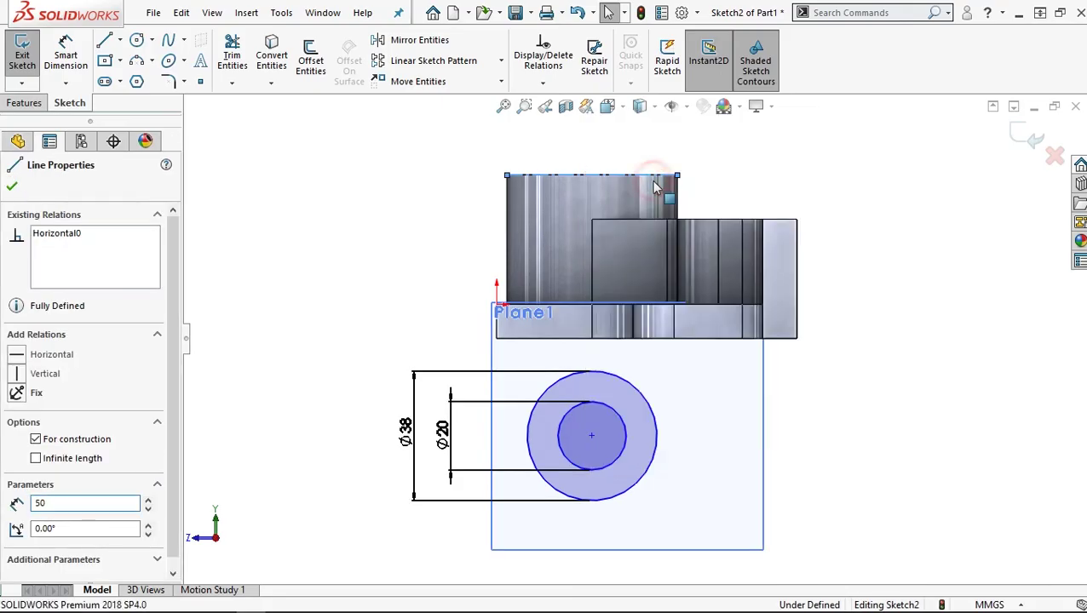
click(592, 437)
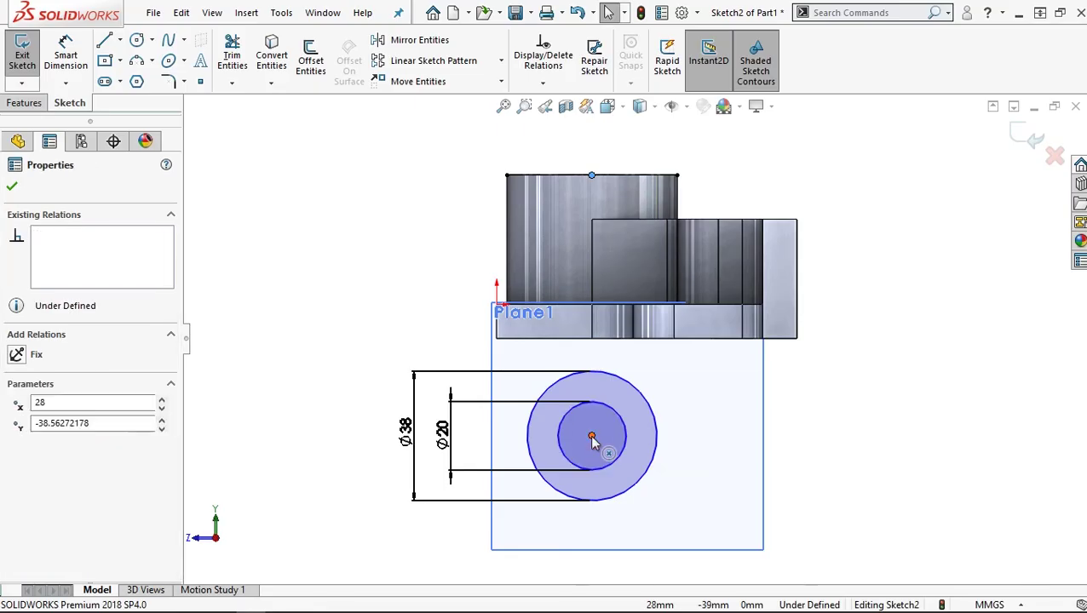
ctrl+click(592, 438)
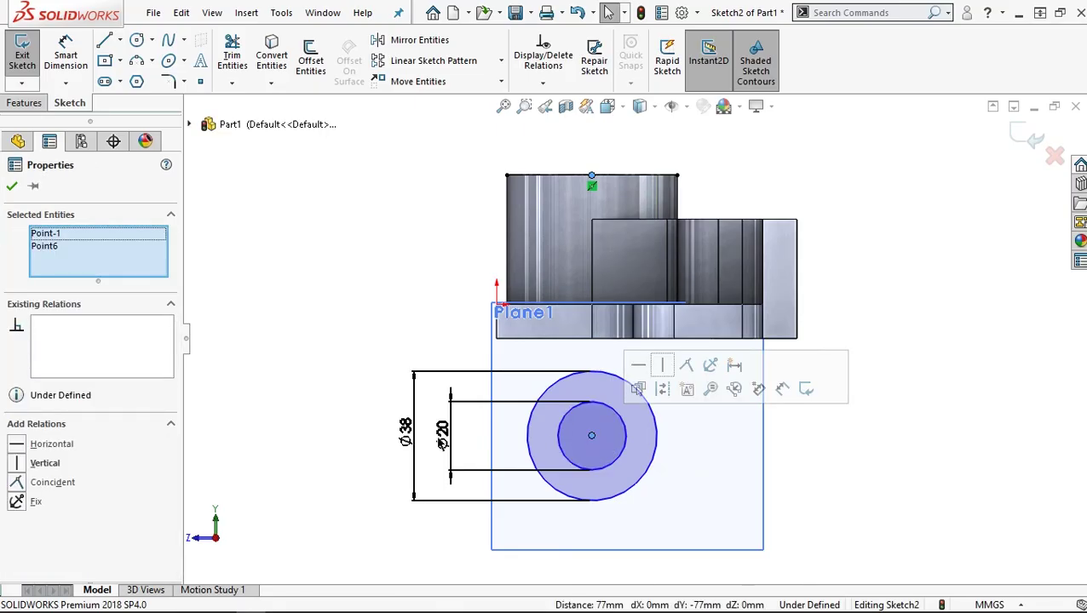
- Add a vertical relation placing the circle centre directly under the midpoint
click(14, 464)
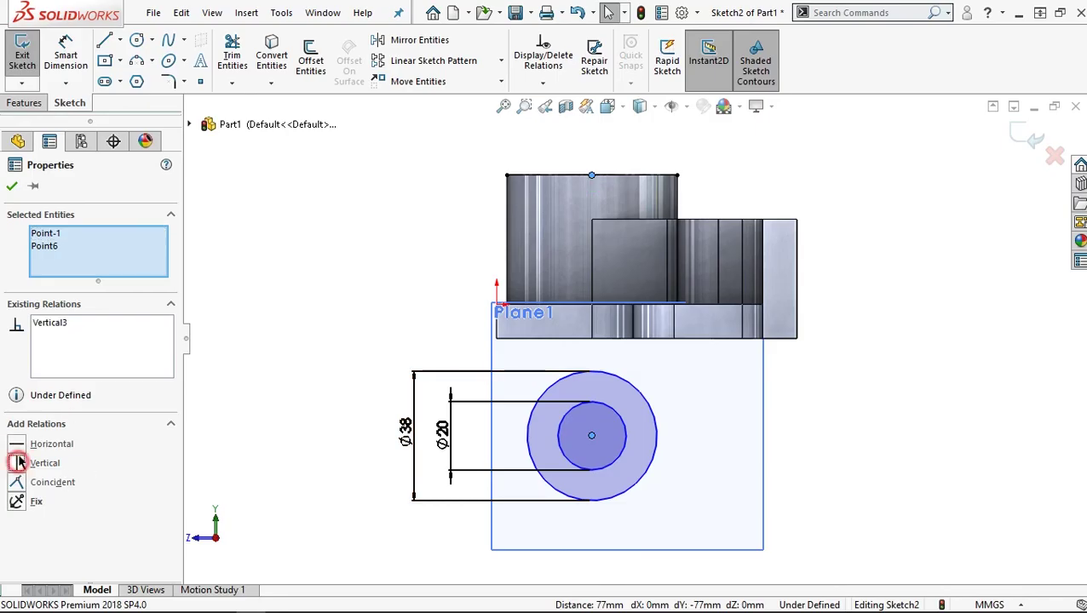
click(12, 188)
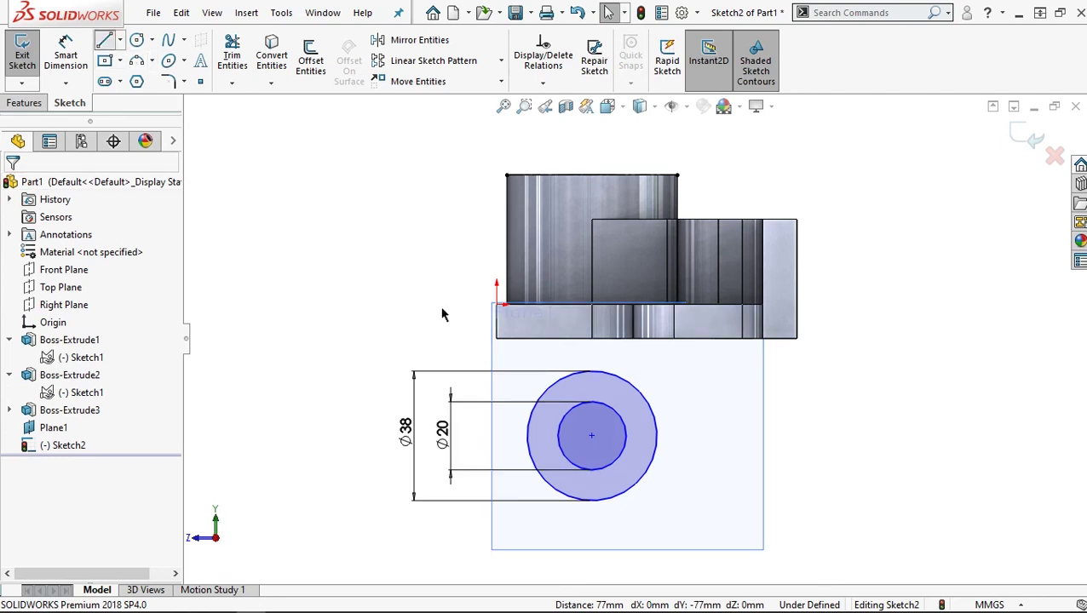
click(78, 65)
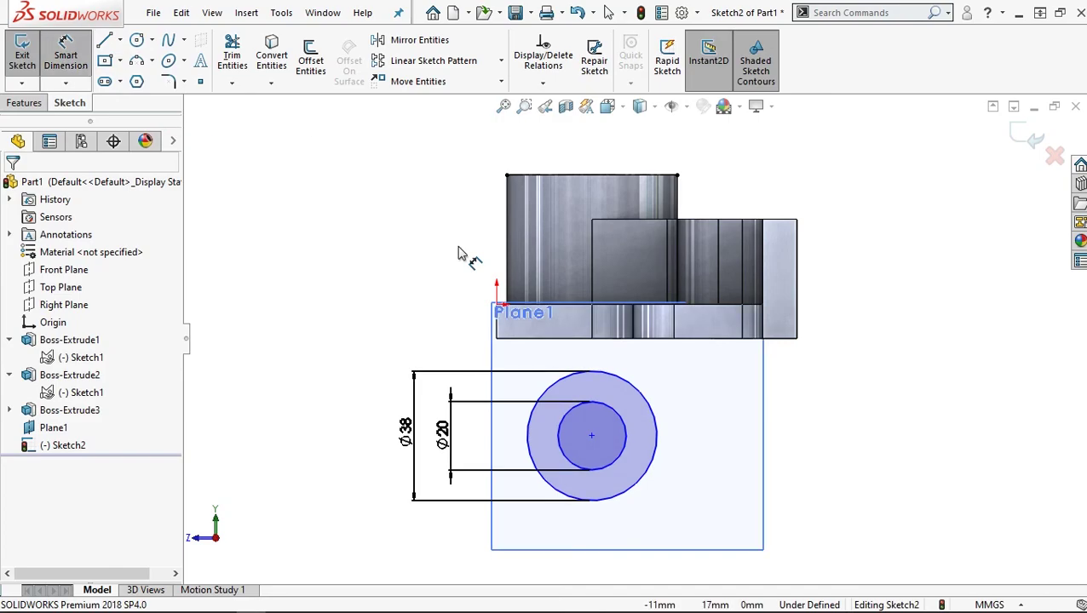
- Dimension the circle centre 66 mm vertically from Plane1's edge, fully defining Sketch2
click(592, 437)
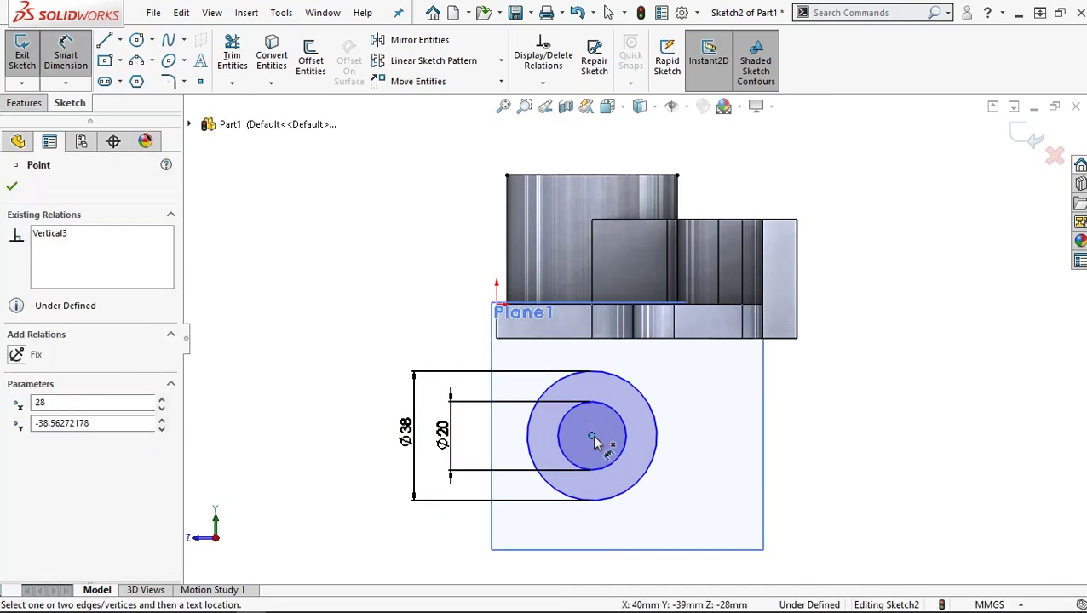
scroll(569, 313, down, 1)
scroll(568, 317, down, 1)
scroll(567, 322, down, 1)
click(567, 322)
scroll(538, 342, up, 2)
scroll(569, 408, up, 1)
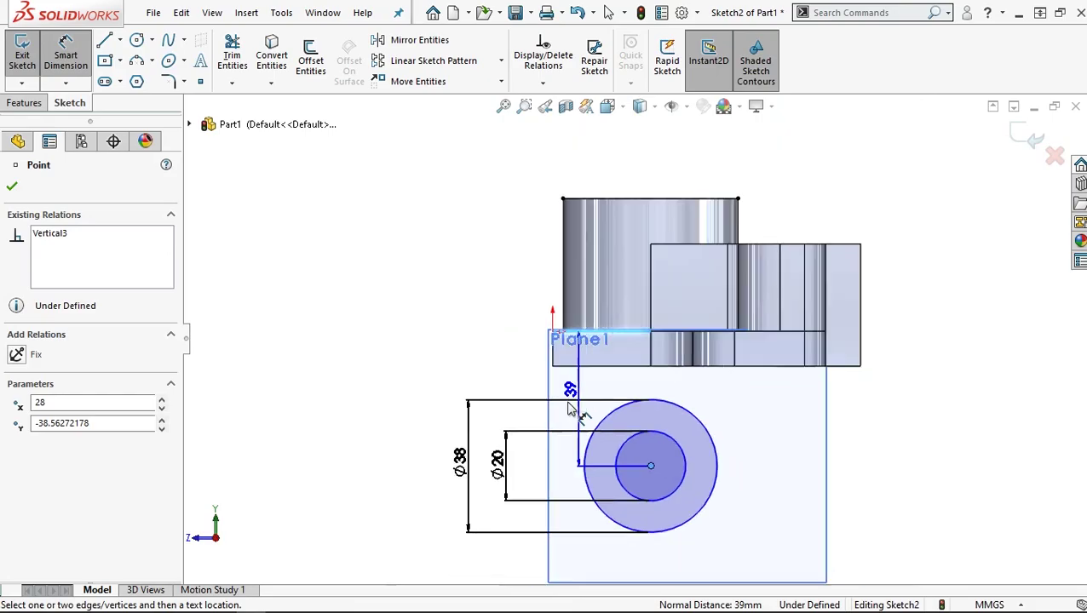
click(413, 404)
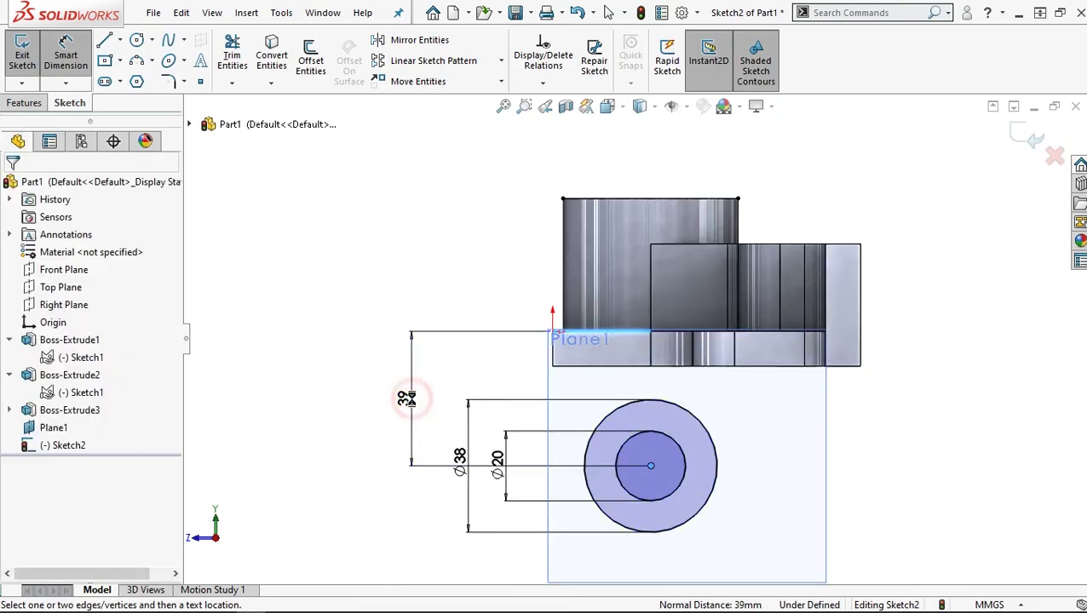
click(407, 398)
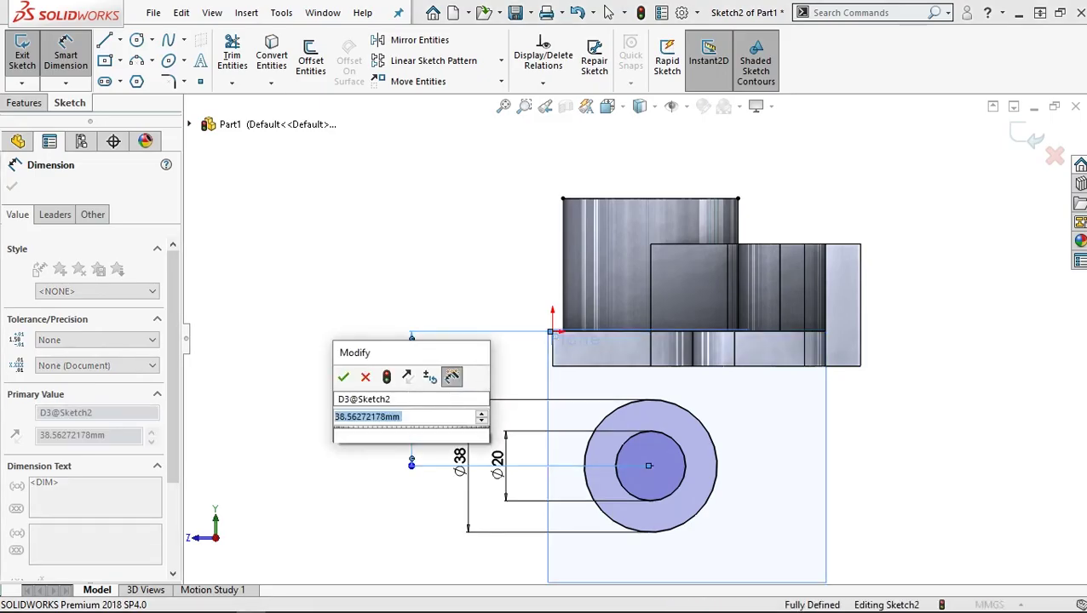
text(39)
key(Return)
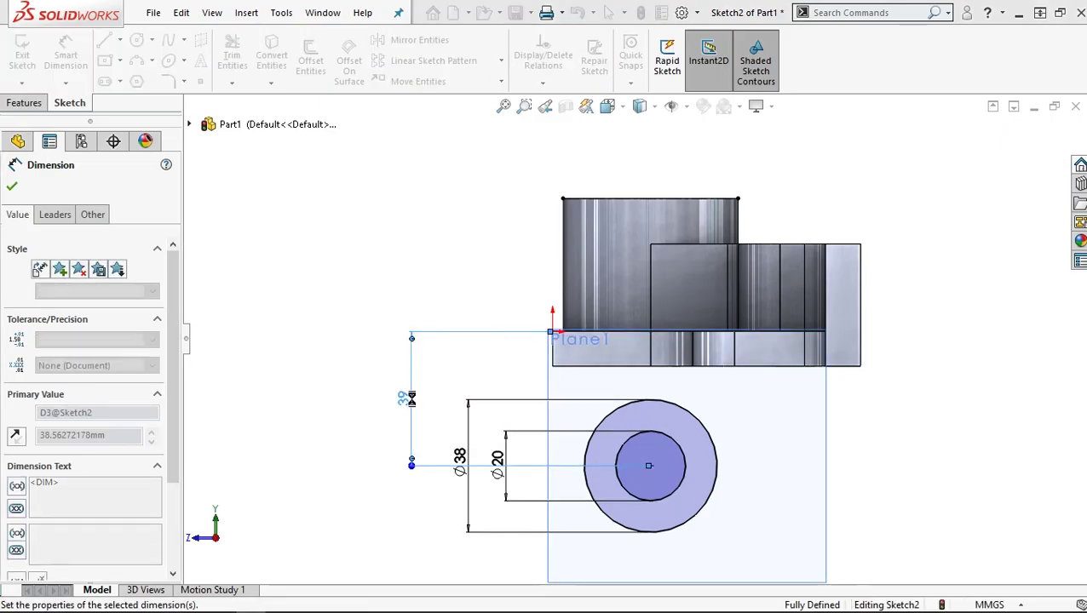
key(z)
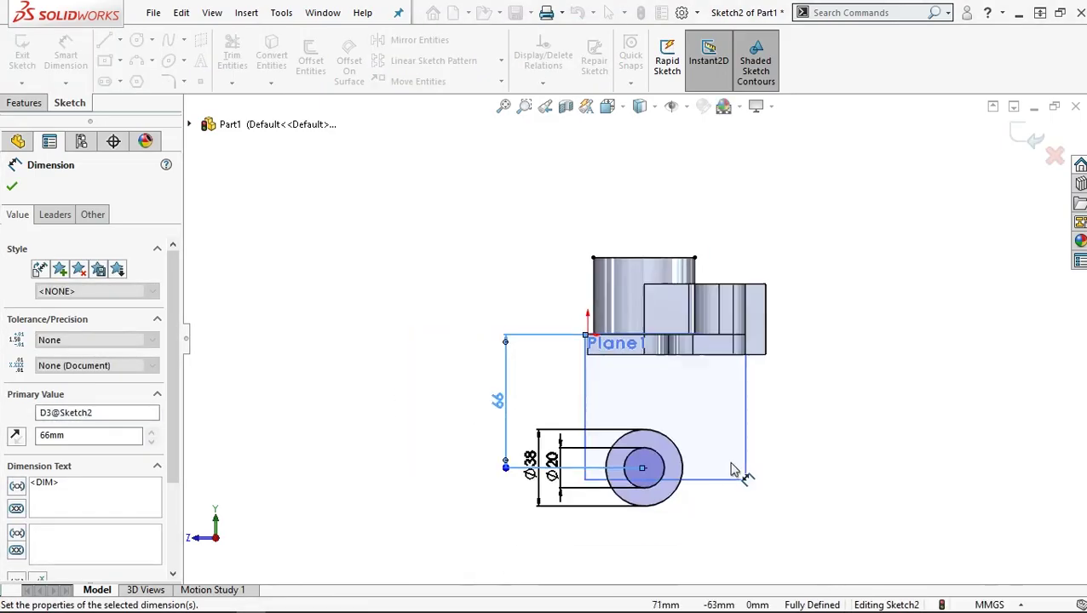
scroll(734, 471, down, 1)
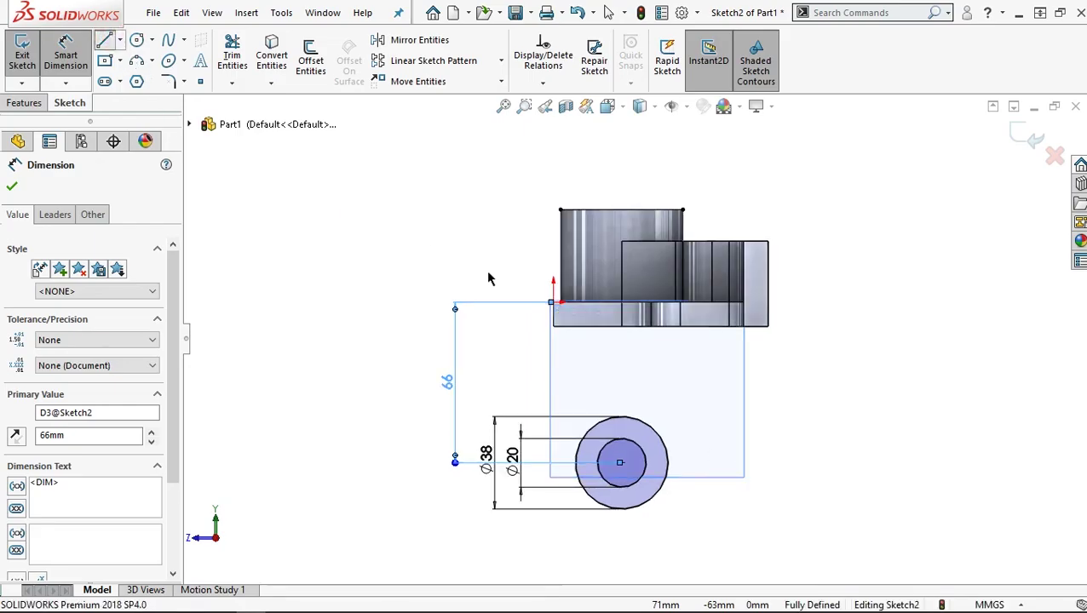
key(l)
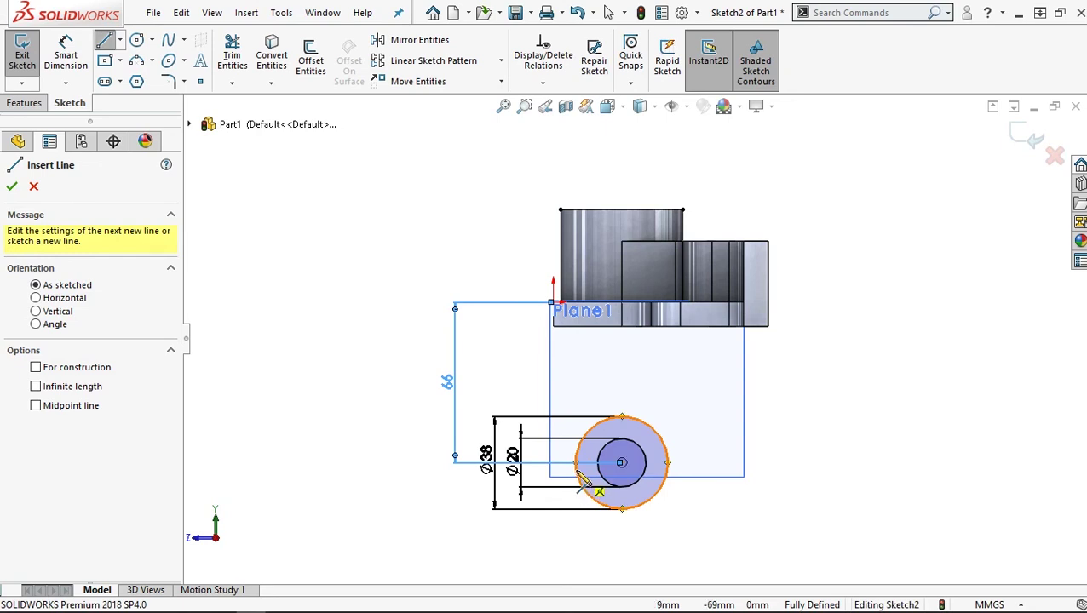
- Draw a sloped line from the Ø38 circle's left side to the plate's lower-left corner, continuing along the bottom edge to the right corner
click(577, 462)
key(Escape)
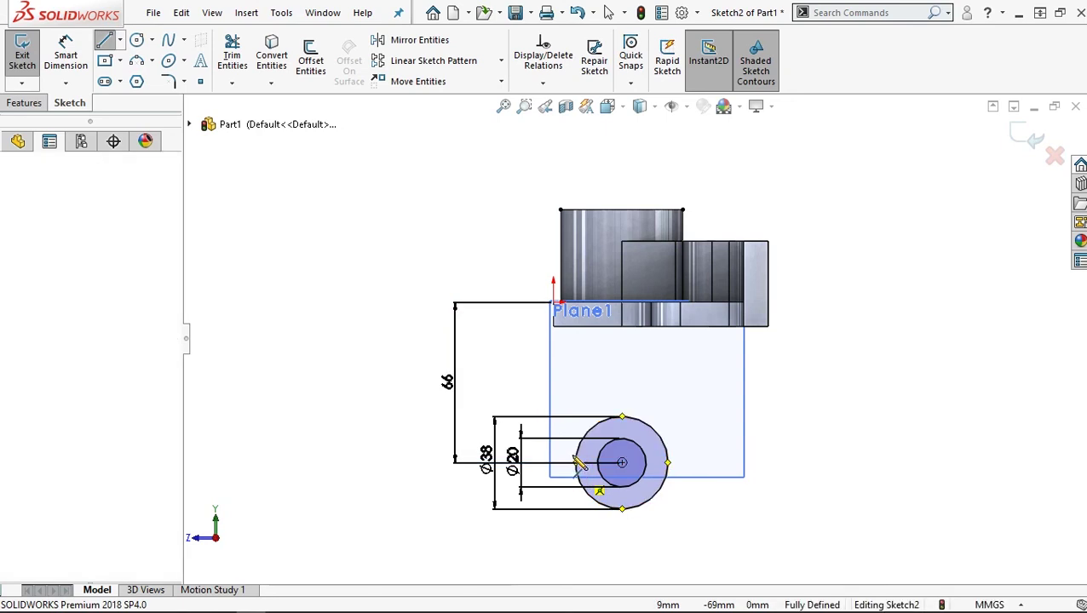
click(577, 415)
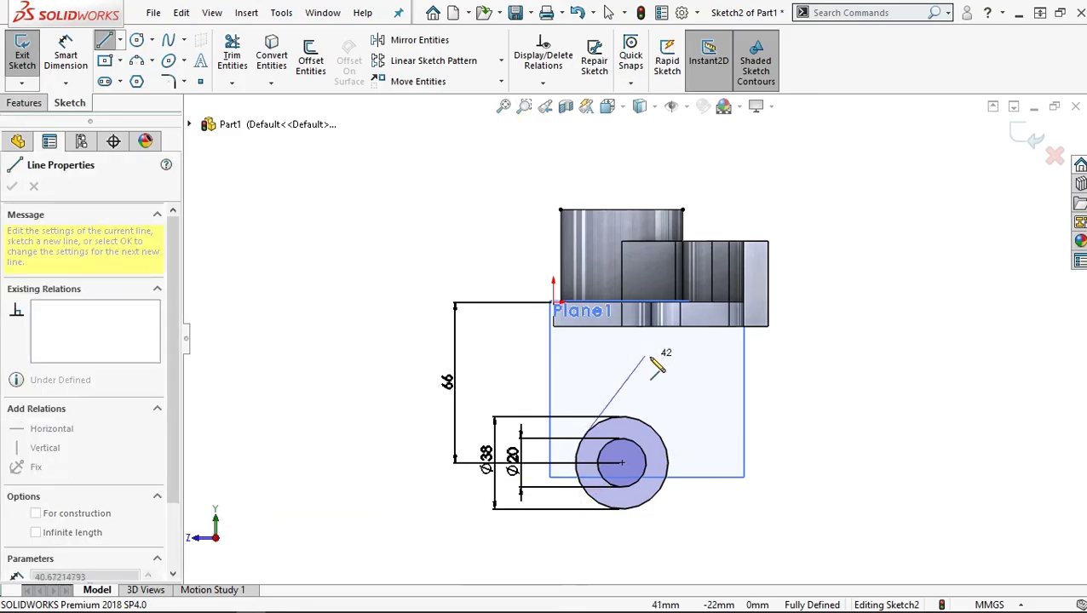
scroll(569, 357, down, 3)
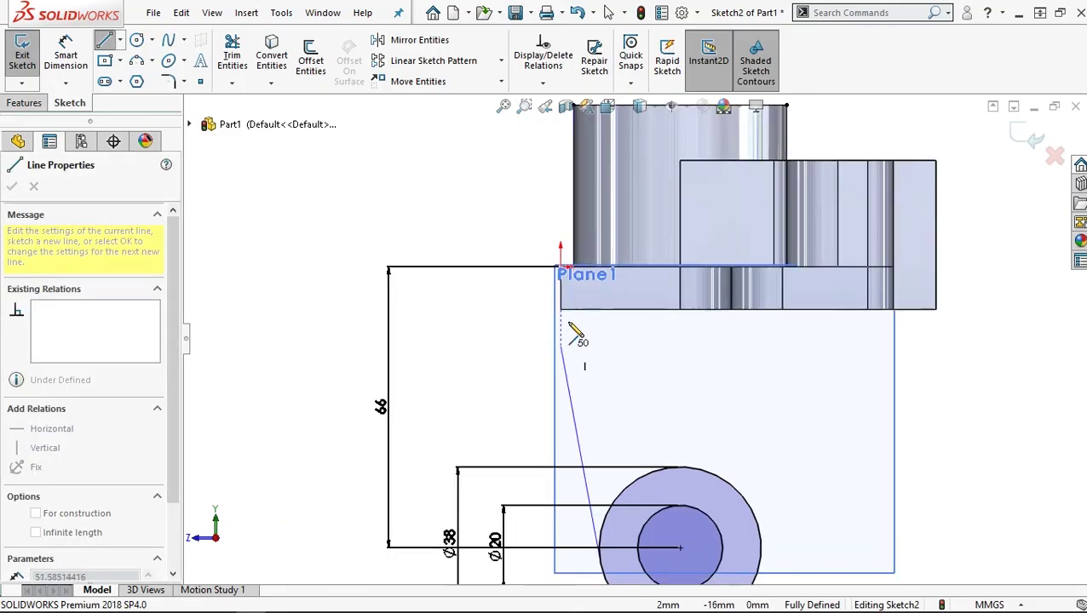
click(561, 309)
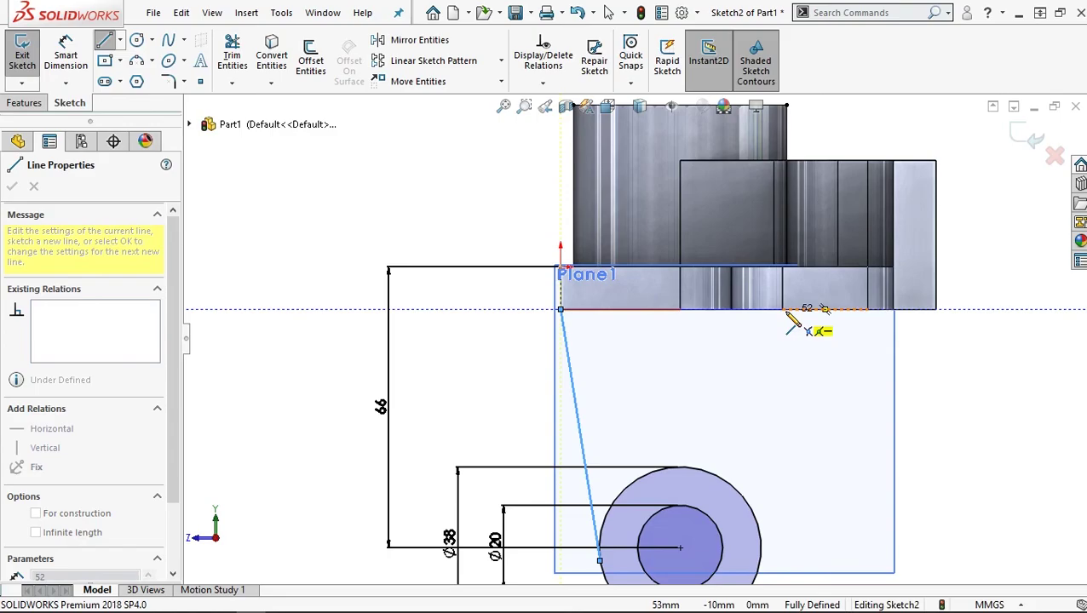
scroll(796, 323, up, 2)
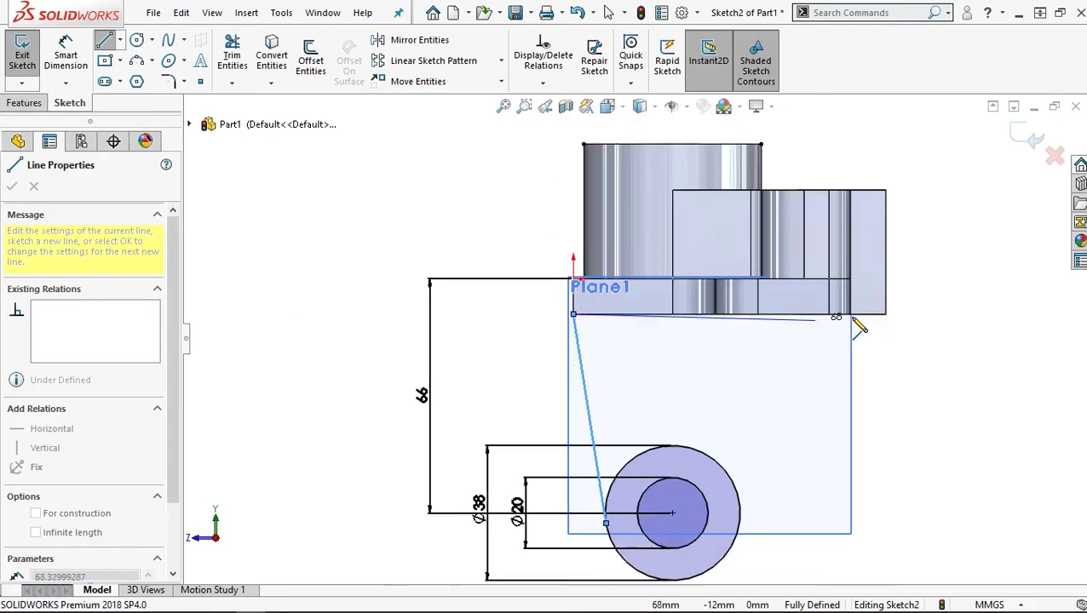
scroll(852, 323, up, 2)
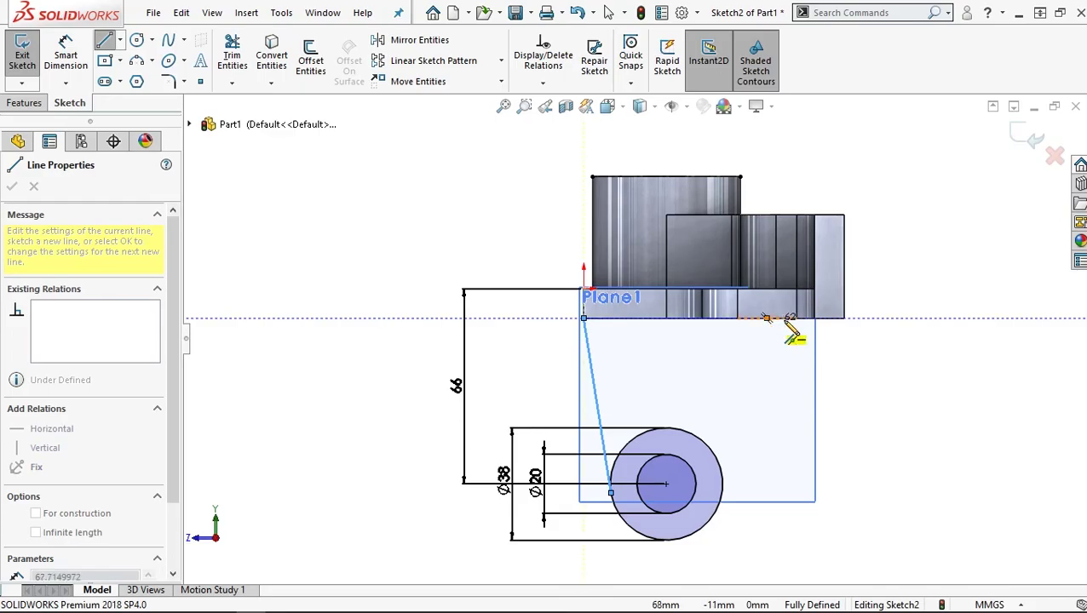
scroll(790, 332, down, 2)
scroll(767, 338, down, 1)
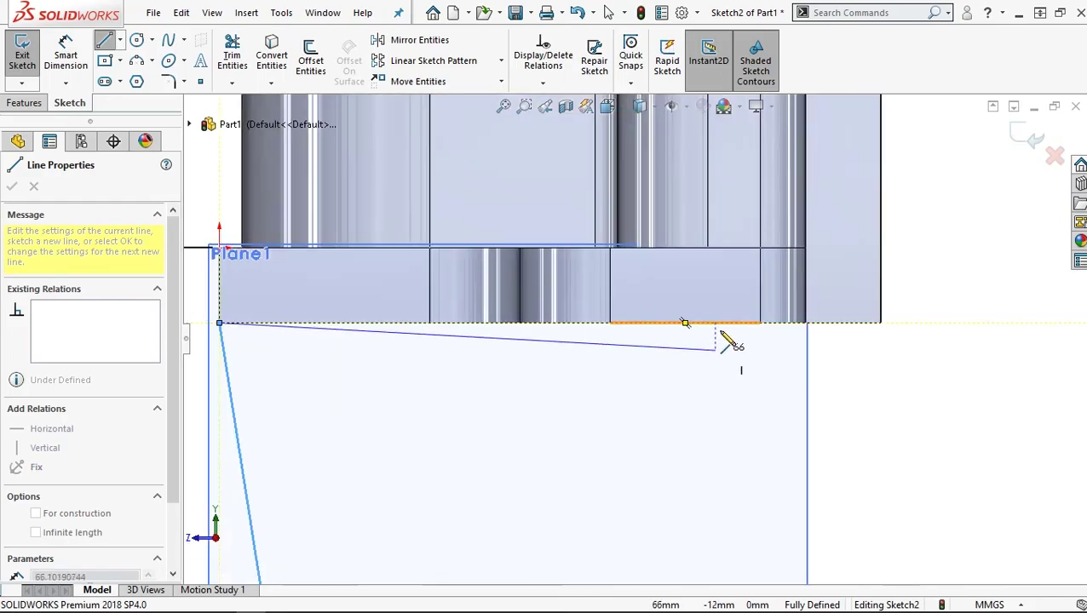
click(724, 323)
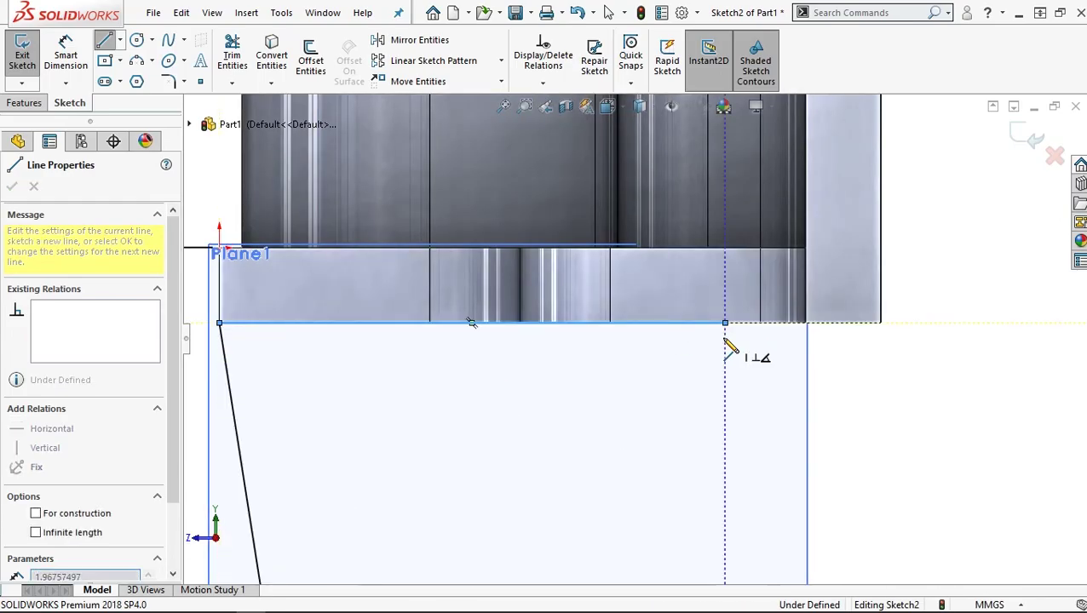
click(881, 323)
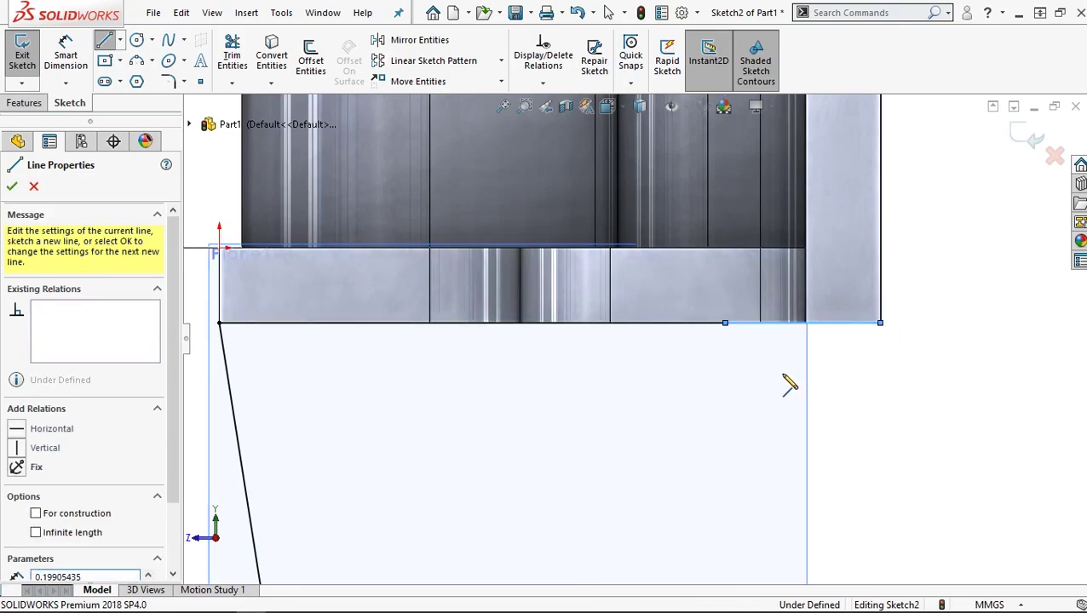
scroll(783, 375, up, 2)
right_click(859, 349)
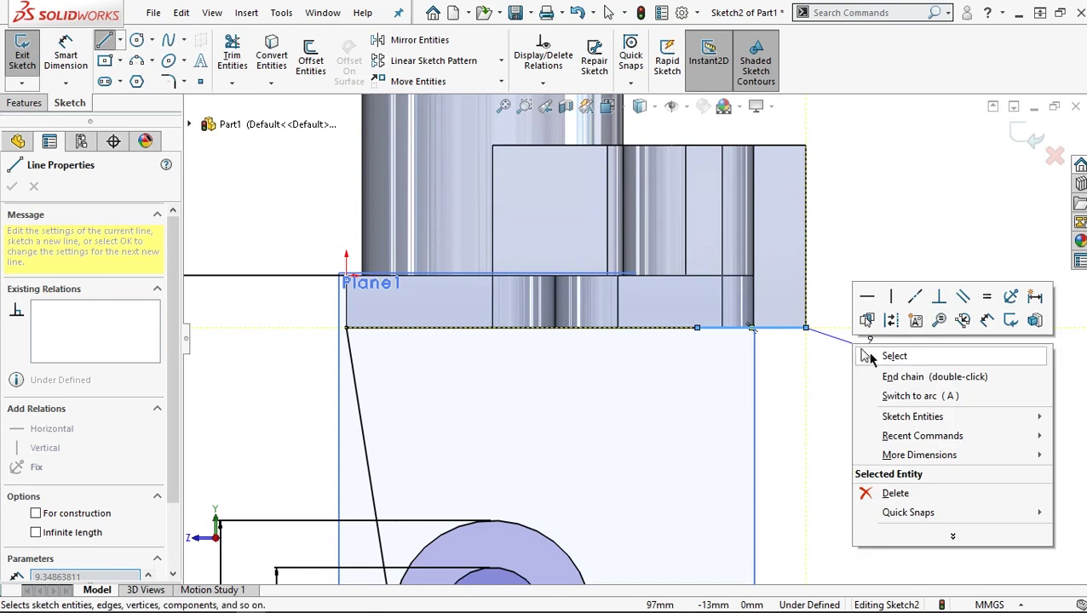
click(870, 351)
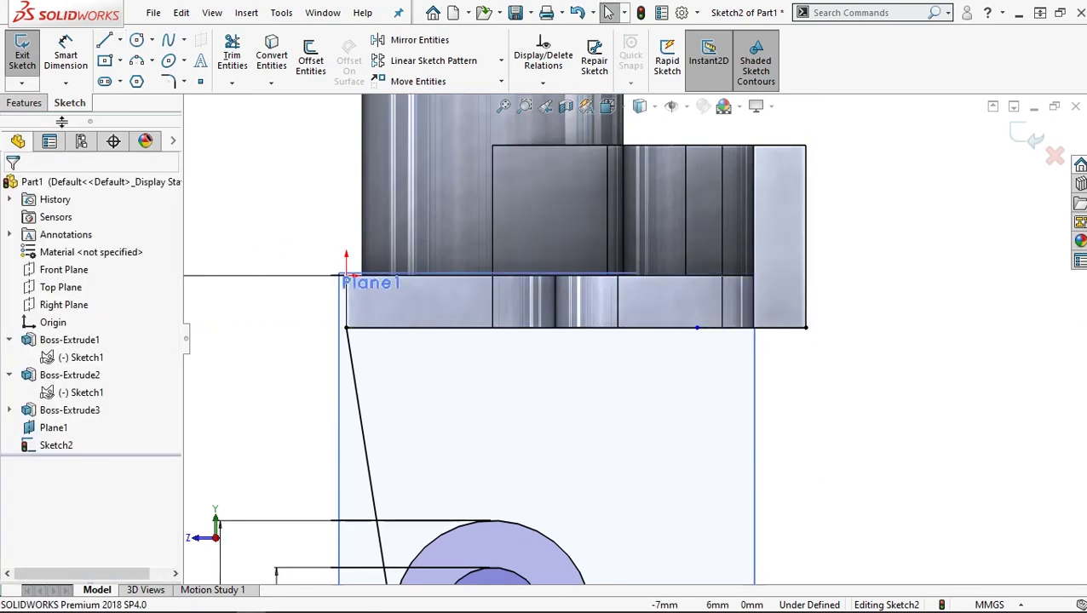
scroll(616, 326, up, 2)
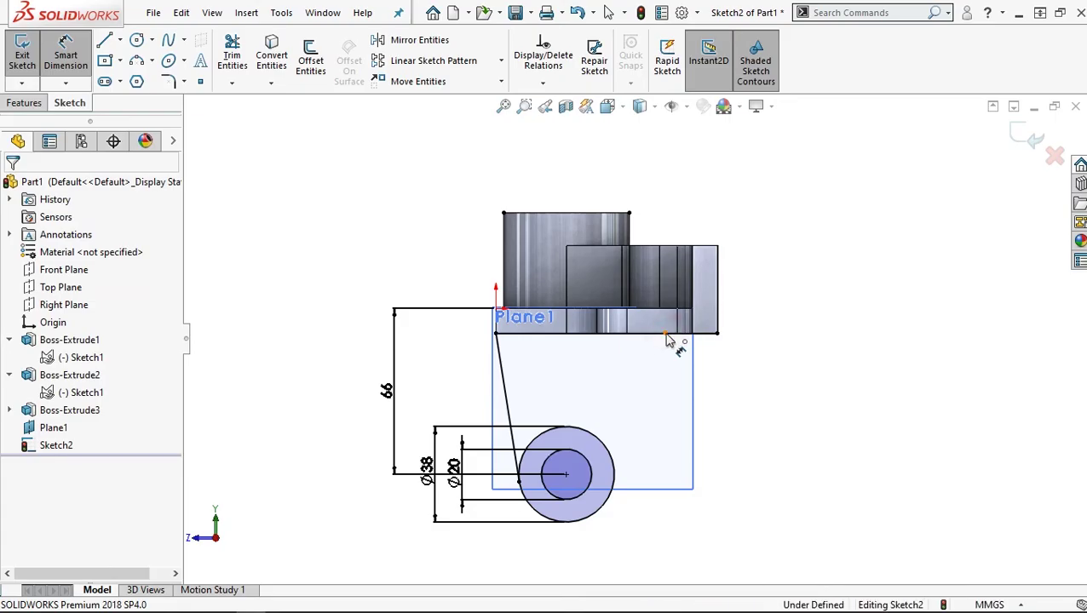
- Dimension the plate-edge point 33 mm from the boss top edge
key(p)
click(666, 334)
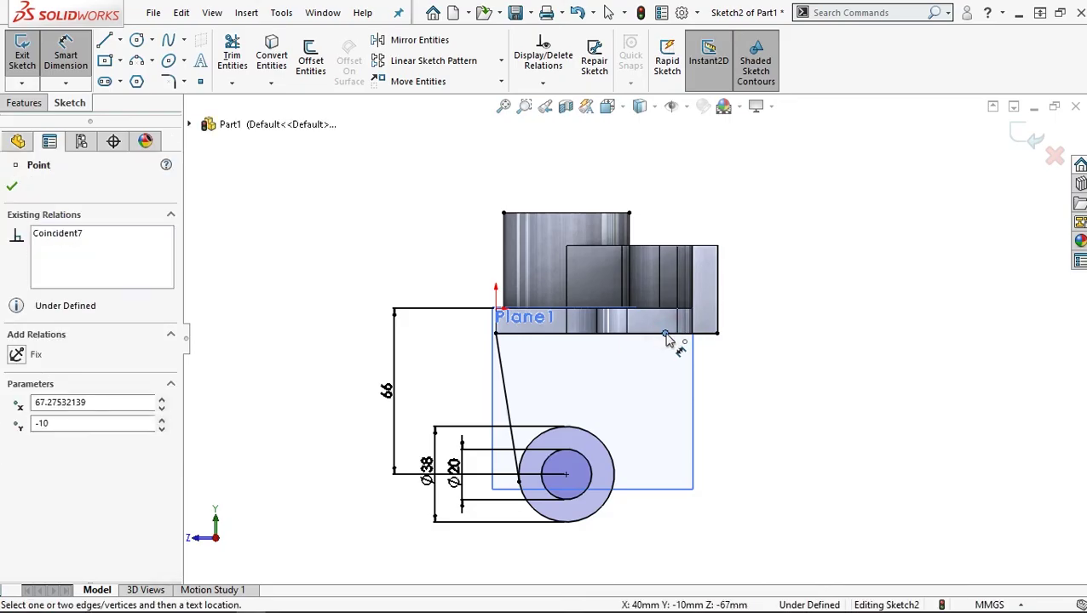
click(565, 214)
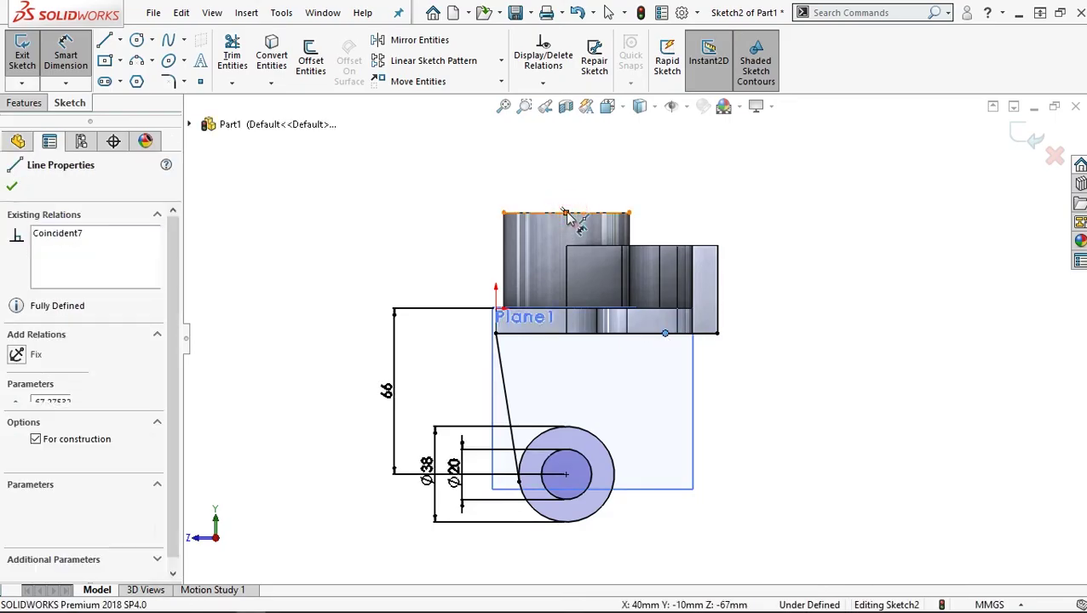
click(565, 213)
click(621, 179)
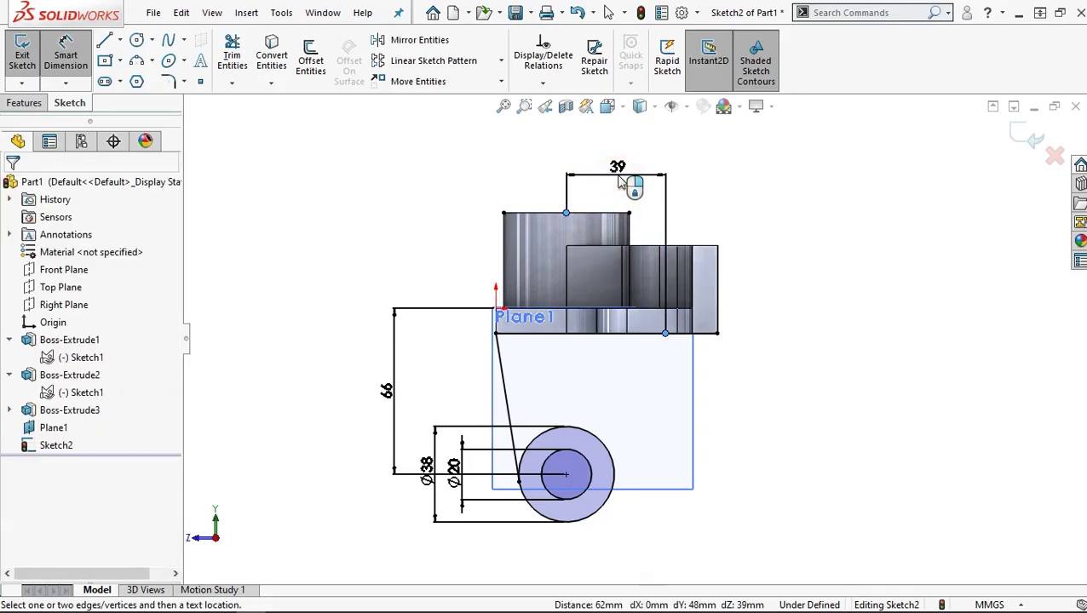
click(619, 179)
text(33)
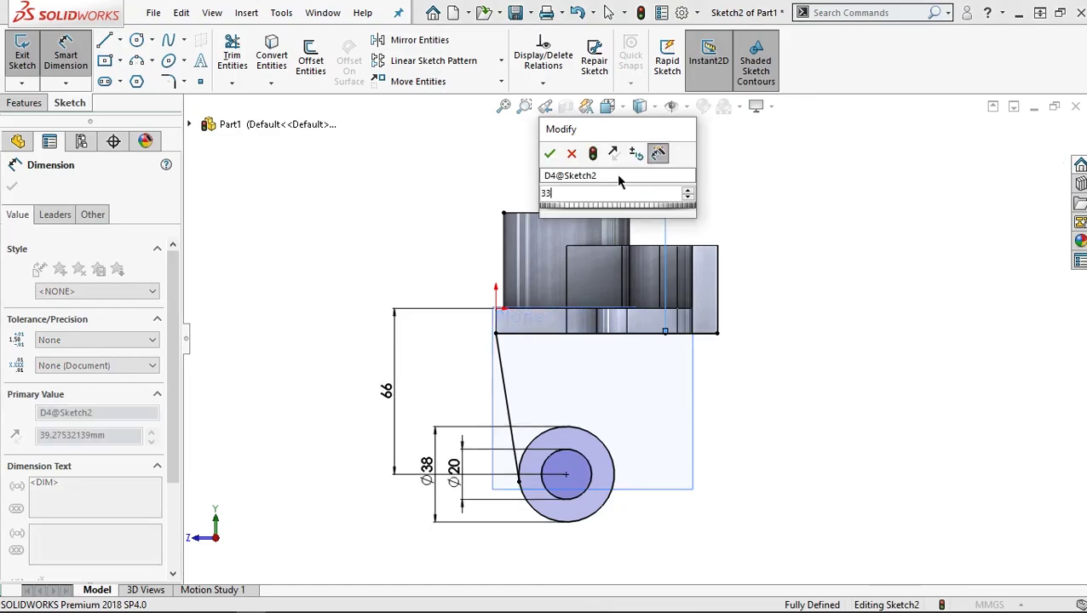
key(Return)
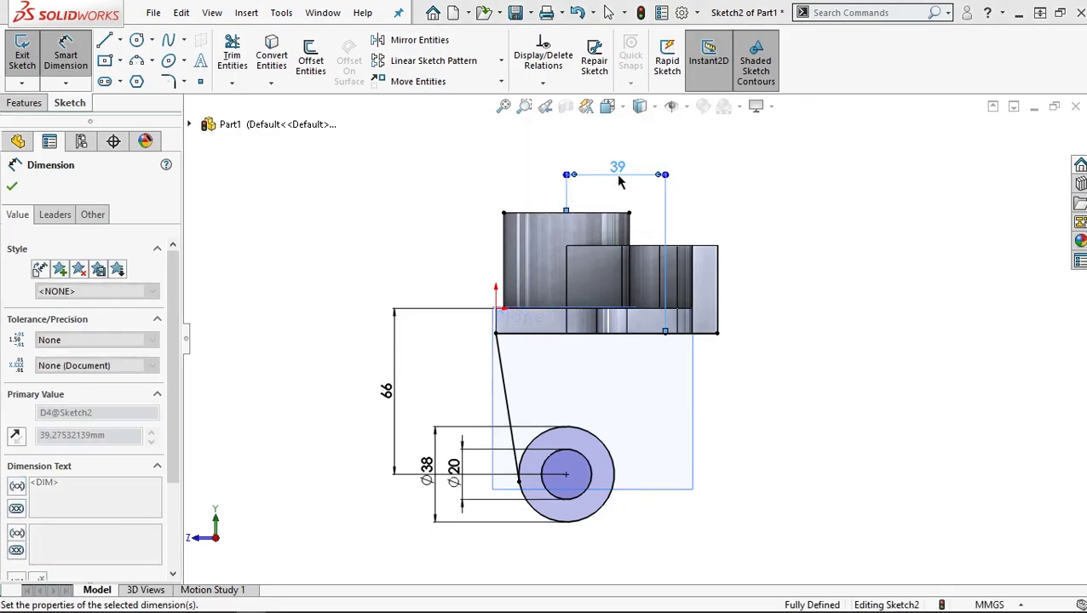
text(33)
key(Return)
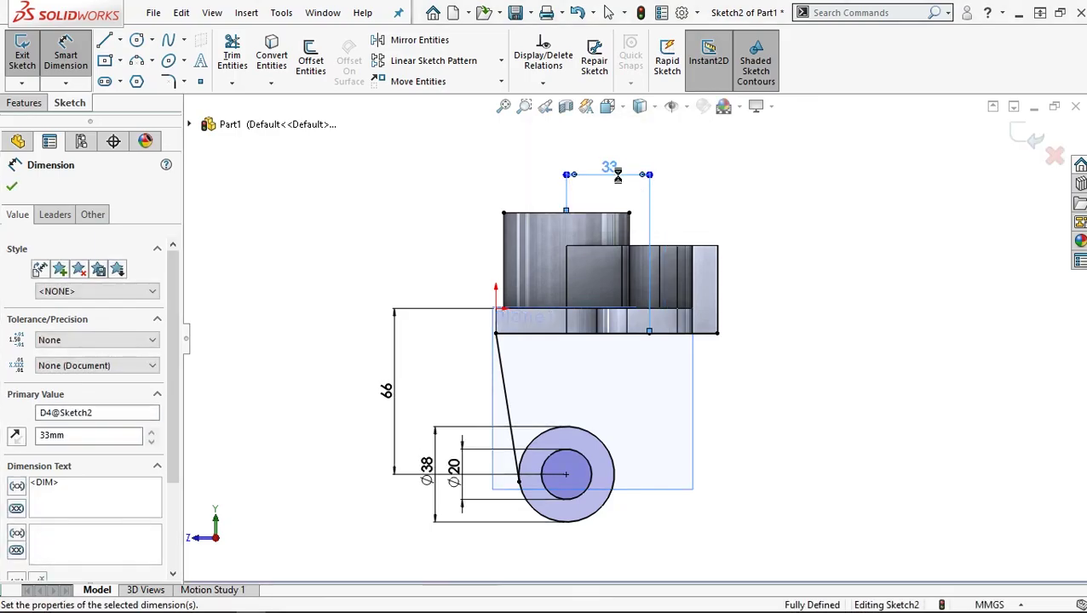
- Draw a line from that plate-edge point tangent to the Ø38 circle's right side
click(105, 45)
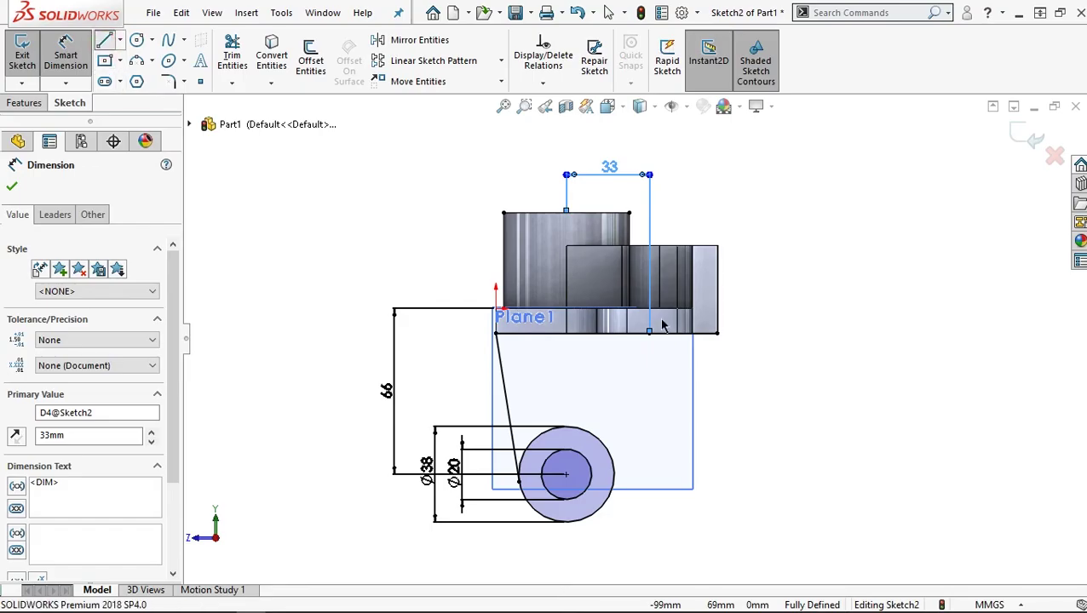
click(655, 348)
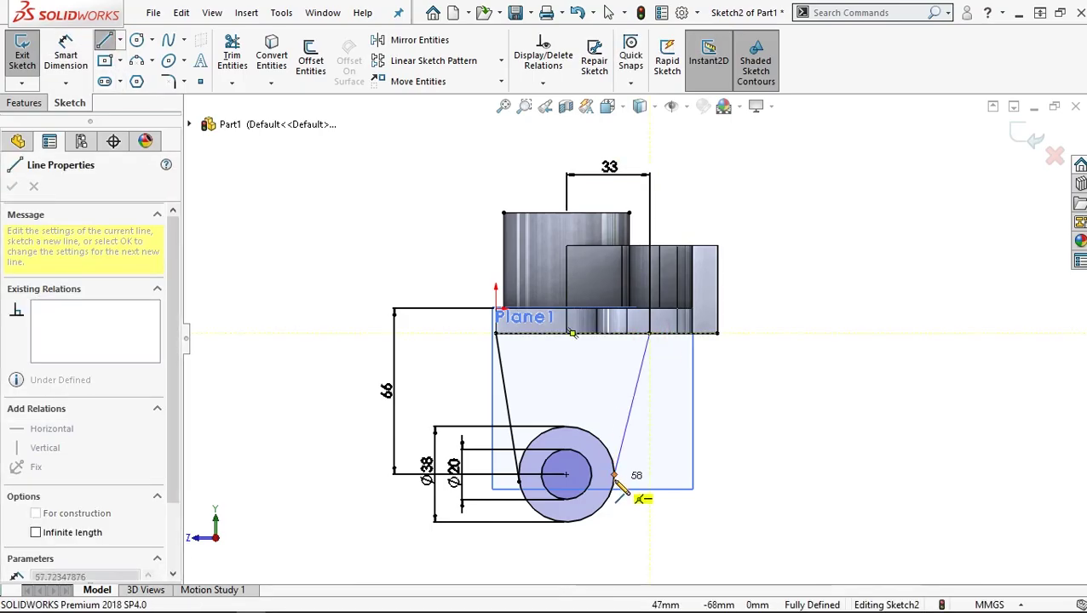
scroll(616, 485, down, 1)
scroll(618, 468, down, 2)
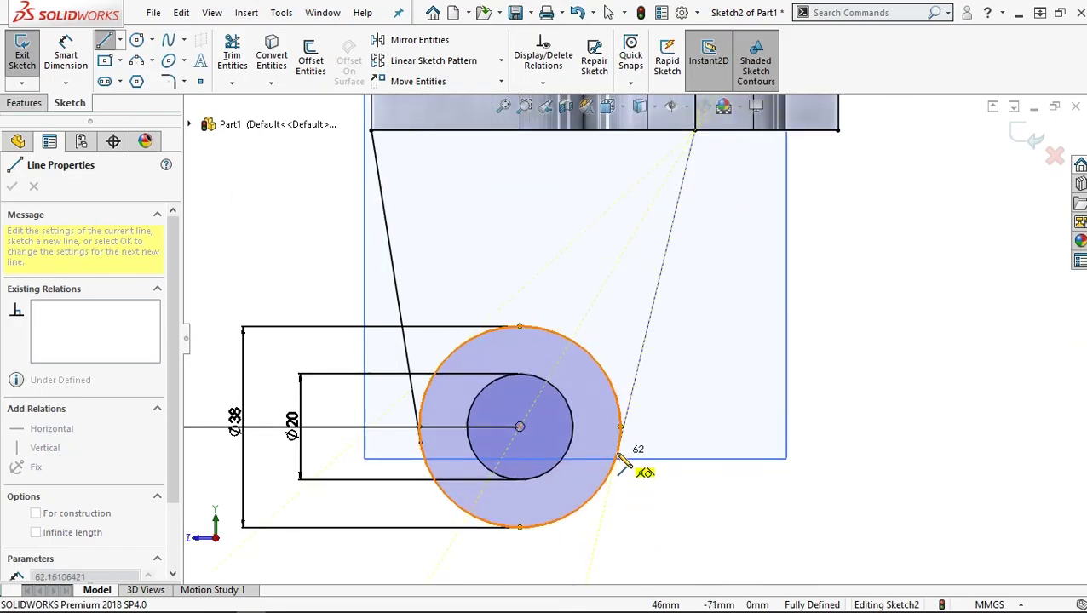
click(619, 451)
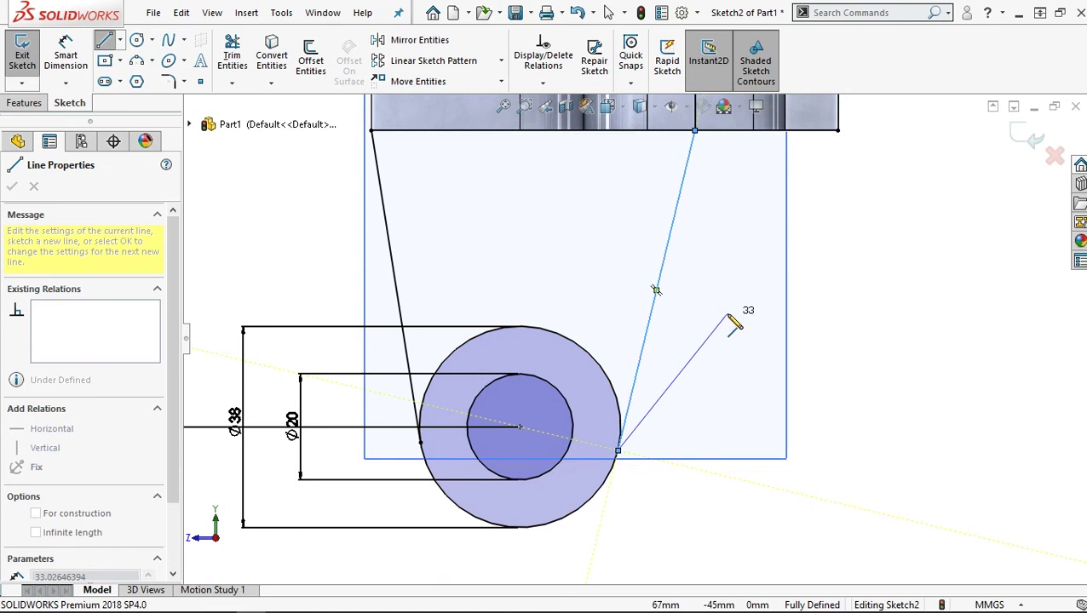
right_click(729, 318)
click(752, 323)
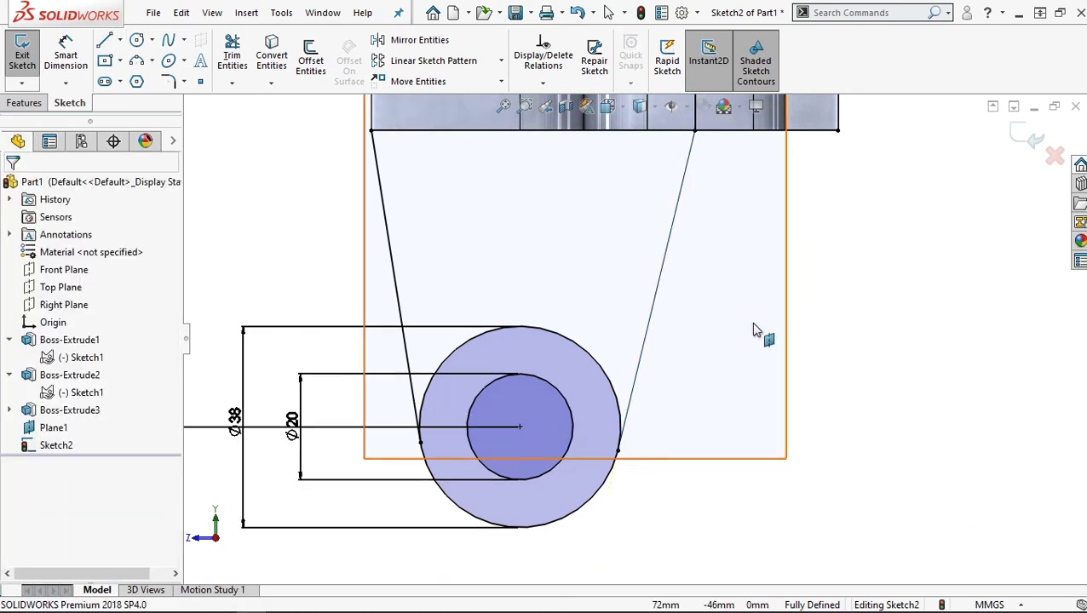
scroll(691, 307, up, 2)
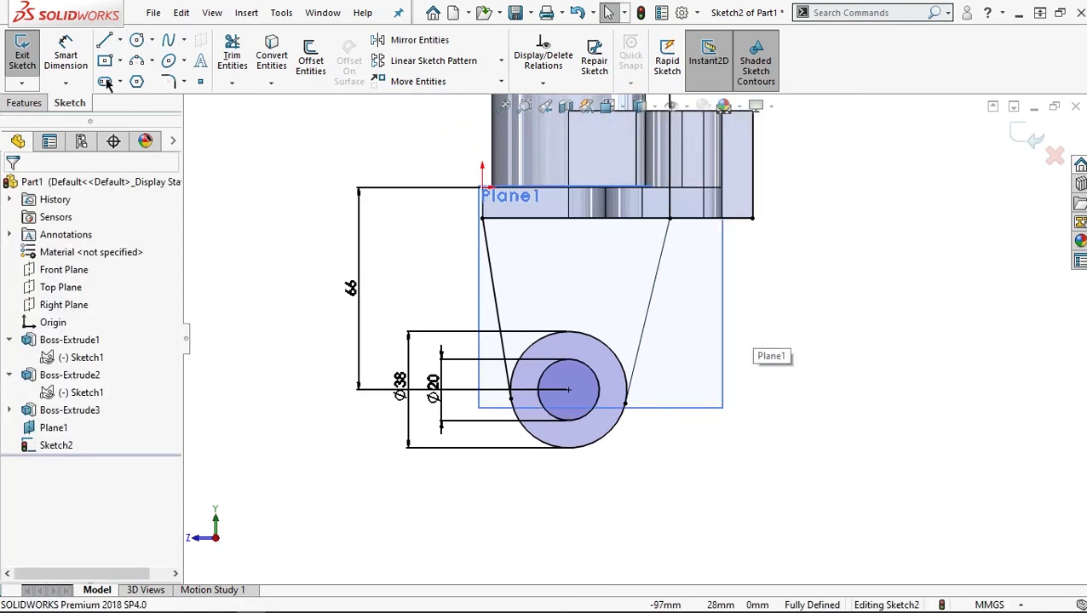
- Apply a 25 mm sketch fillet between the right sloped line and the plate edge
click(170, 83)
text(25)
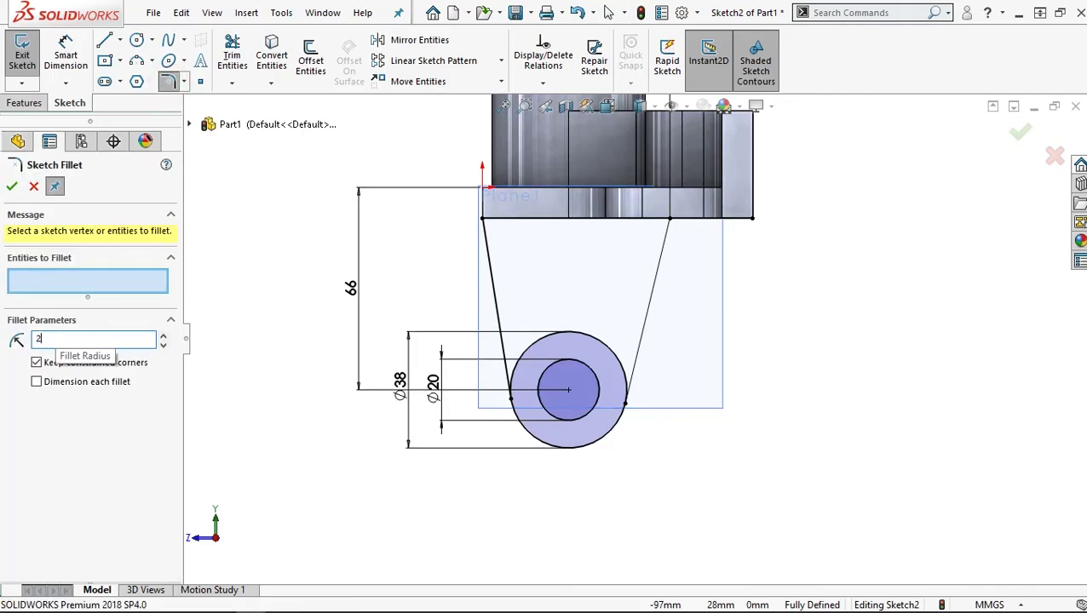
click(670, 221)
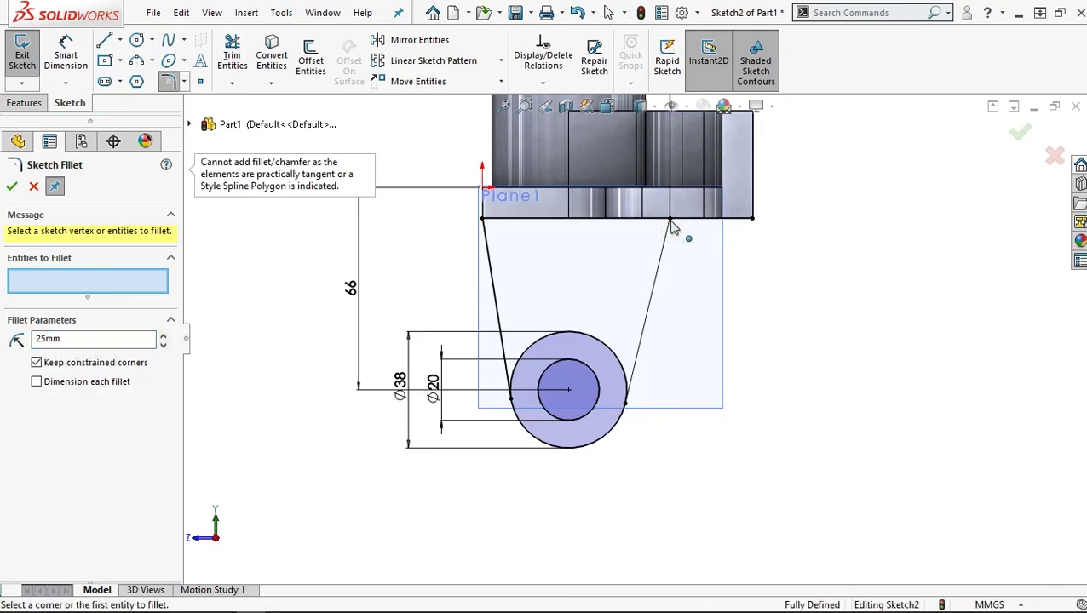
click(686, 234)
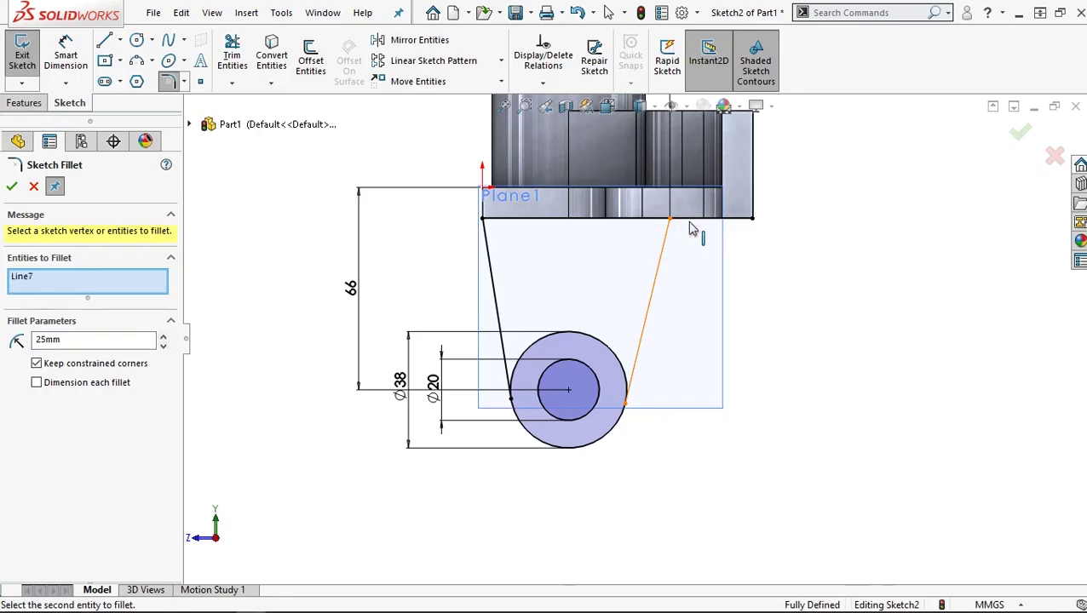
click(12, 187)
scroll(587, 293, up, 3)
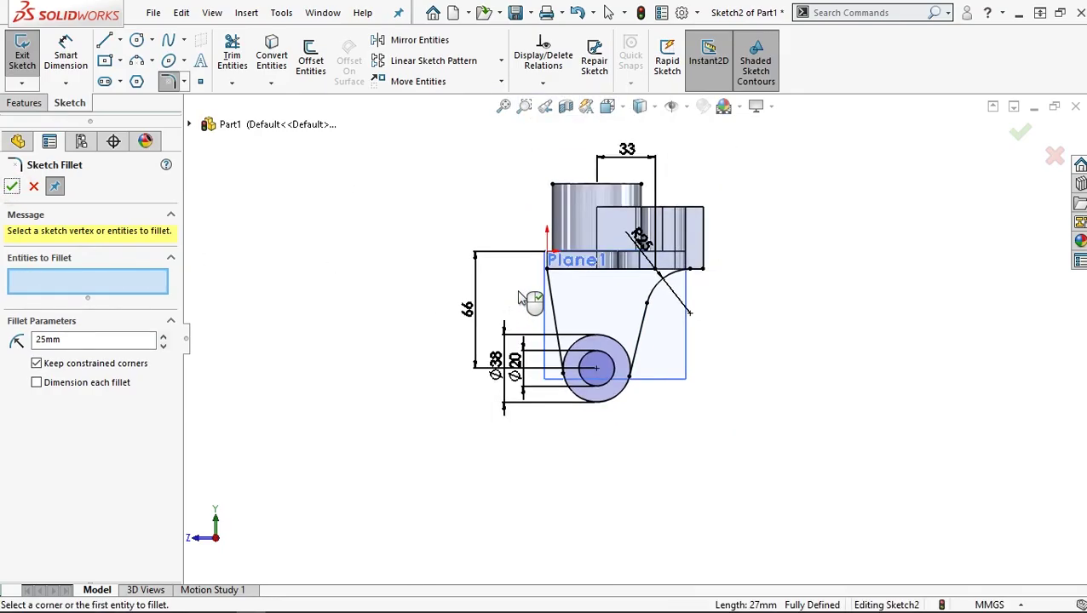
mouse_move(647, 330)
middle_down()
mouse_move(665, 265)
mouse_move(670, 289)
middle_up()
scroll(708, 303, down, 3)
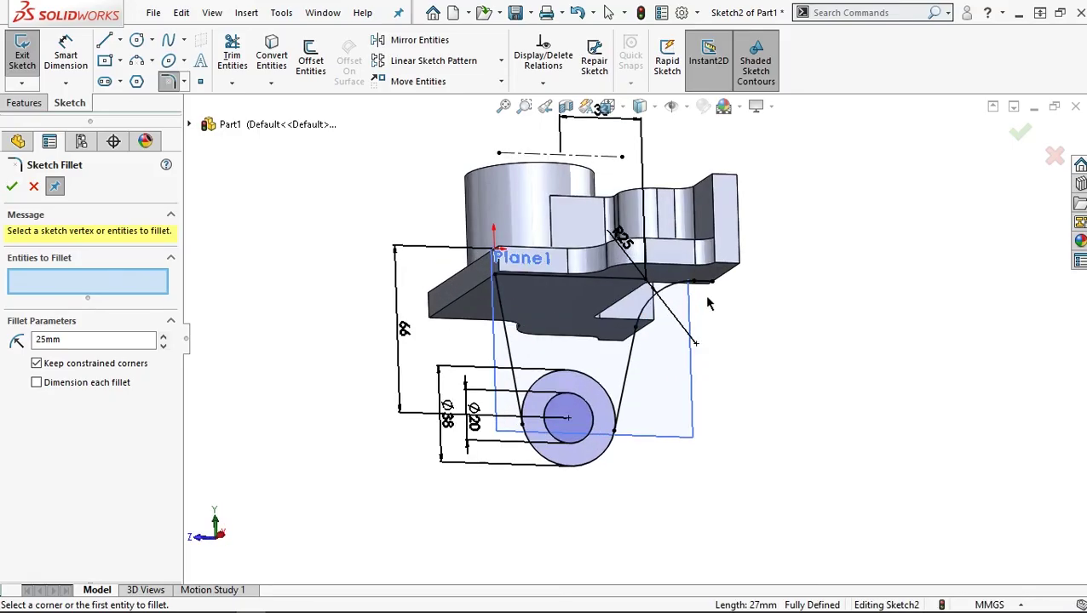
click(12, 185)
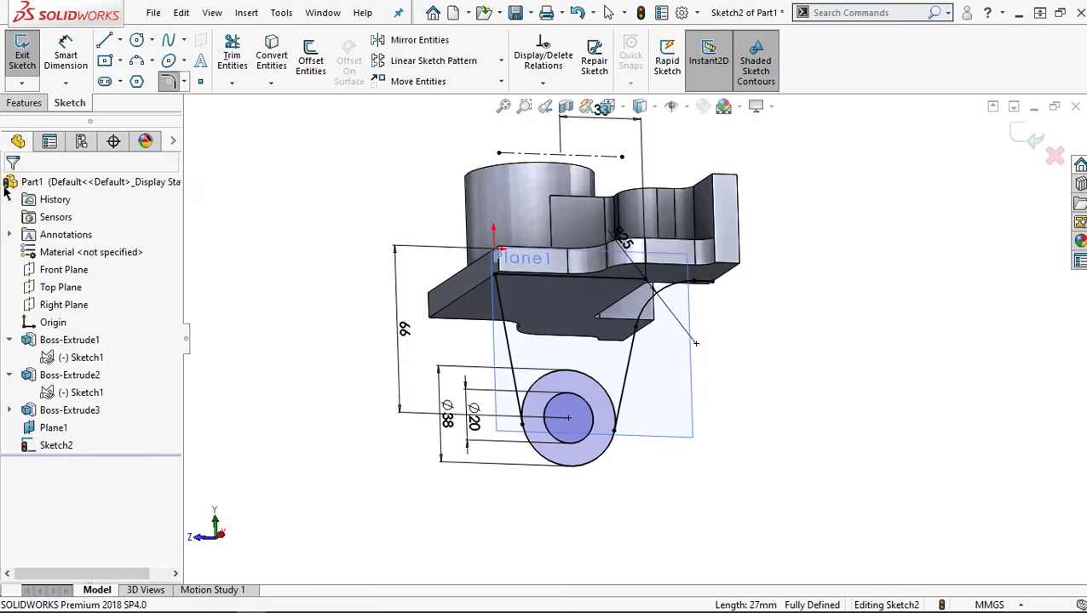
- Hide Plane1 and orbit the view to inspect the arm sketch
click(692, 435)
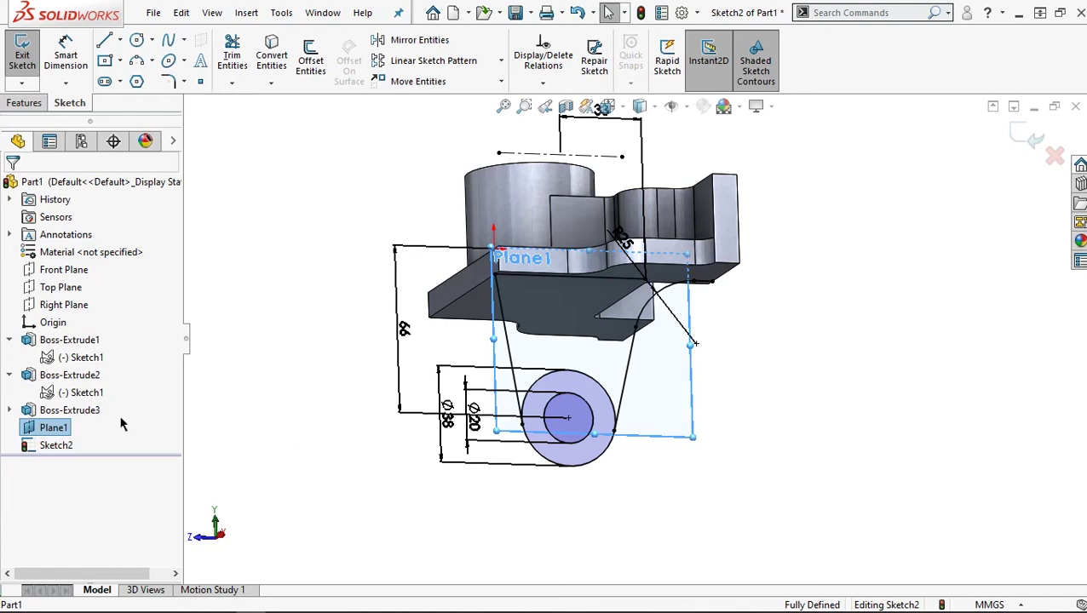
right_click(68, 429)
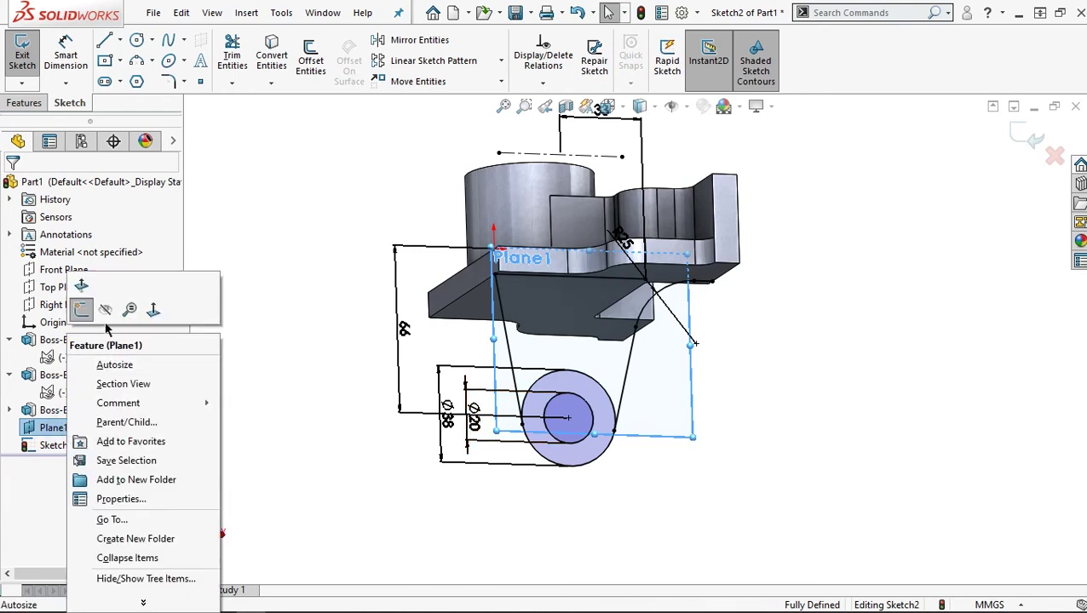
key(Escape)
key(Escape)
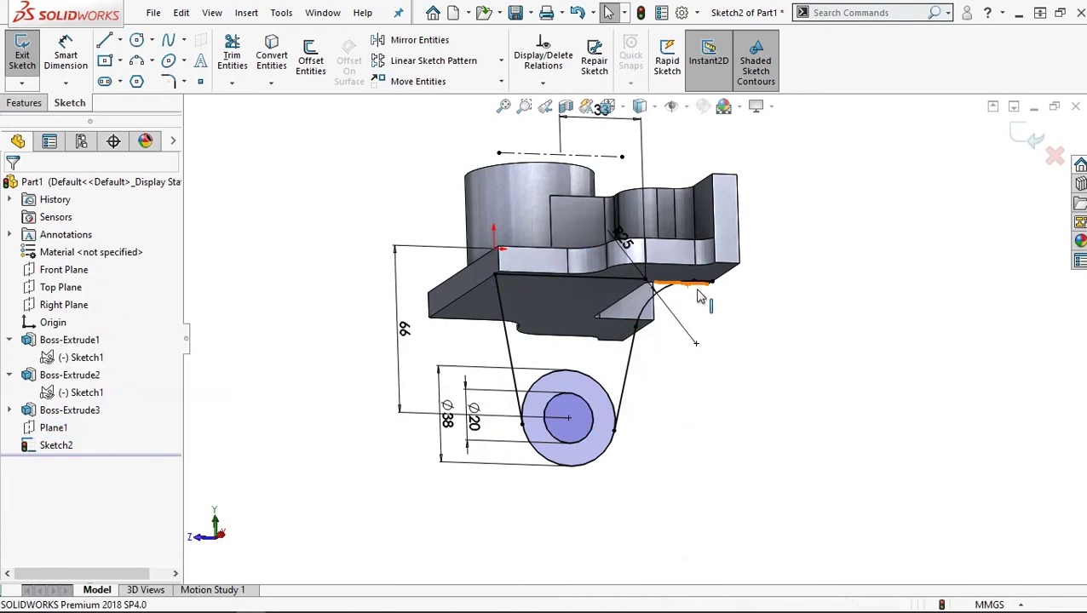
middle_drag(699, 296, 702, 311)
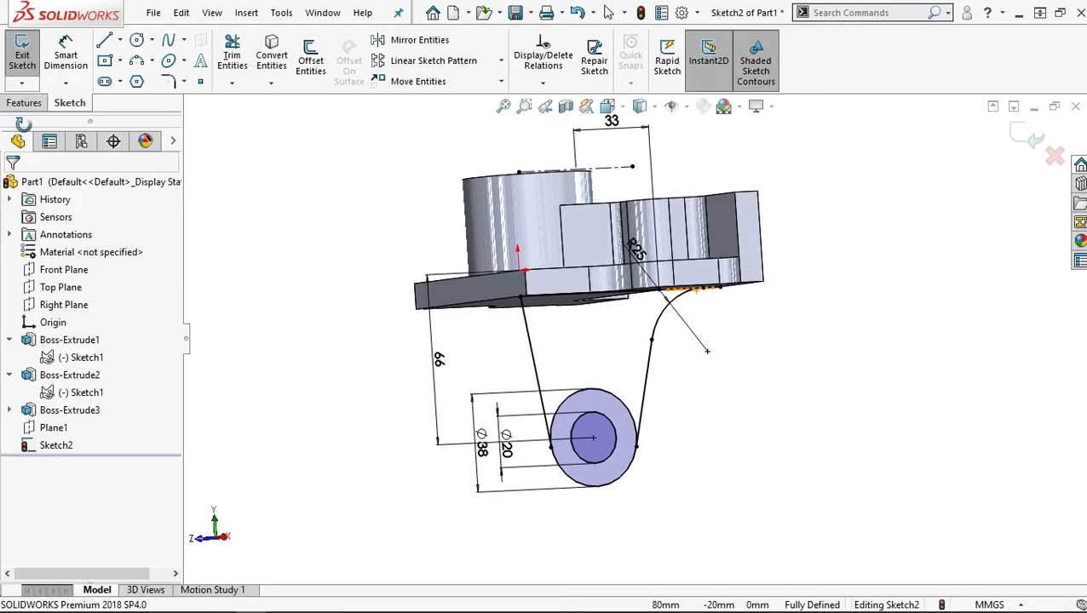
click(23, 105)
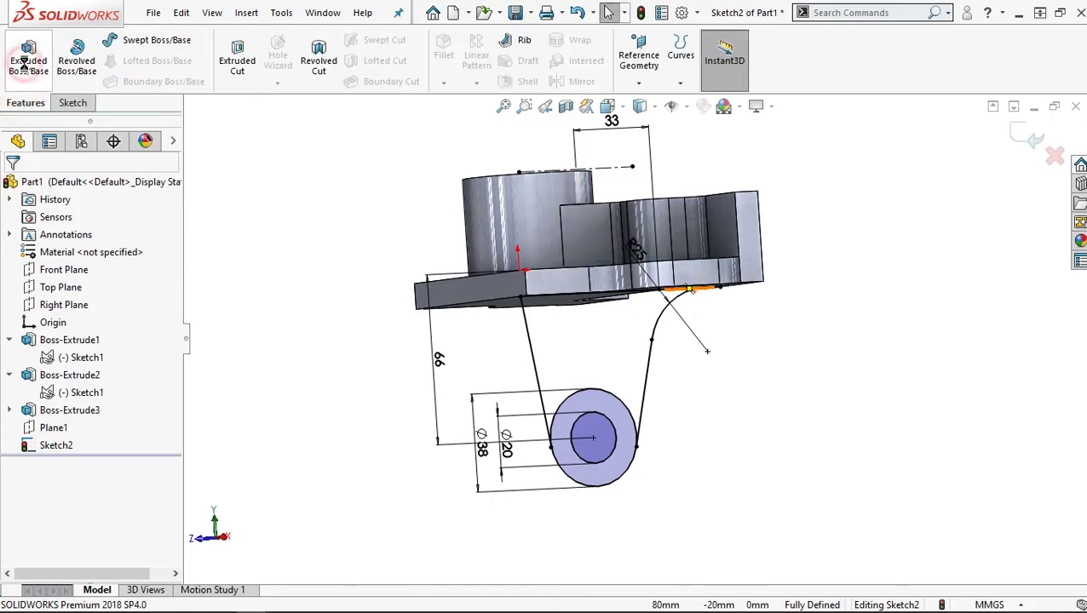
click(23, 63)
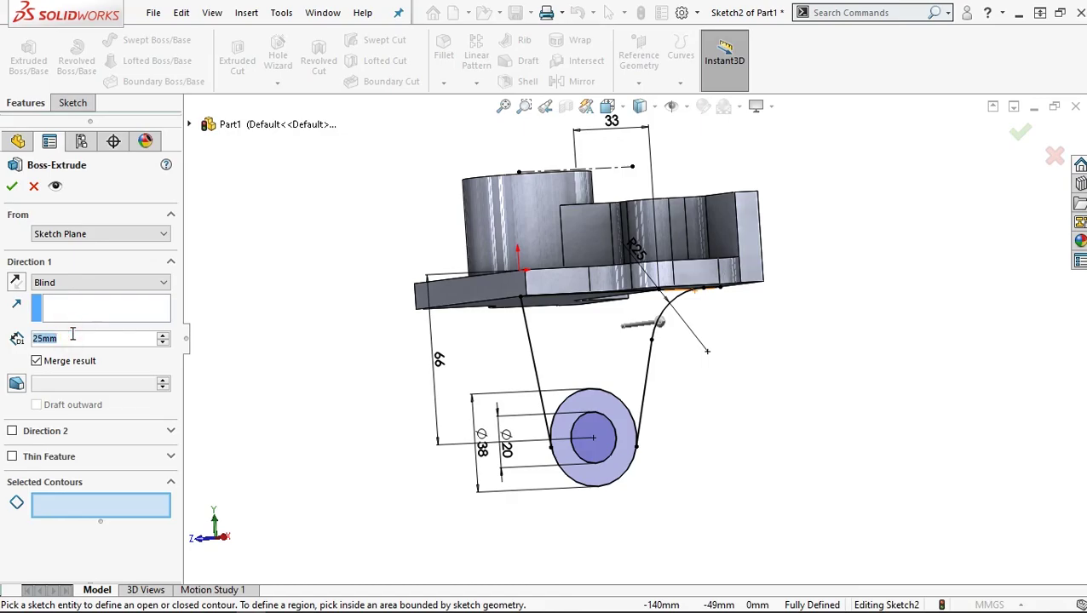
text(10)
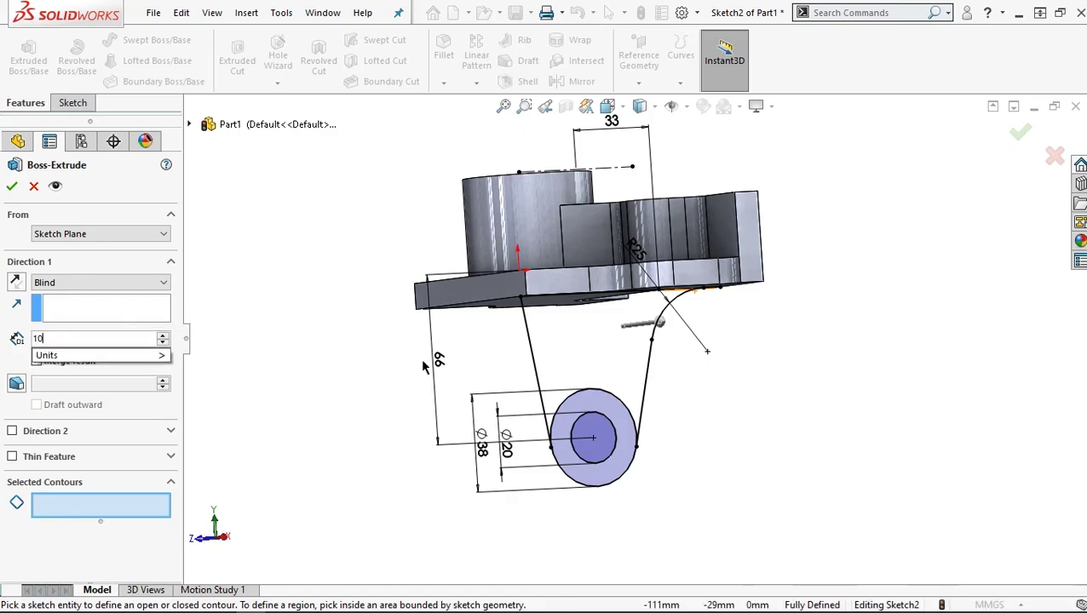
click(570, 356)
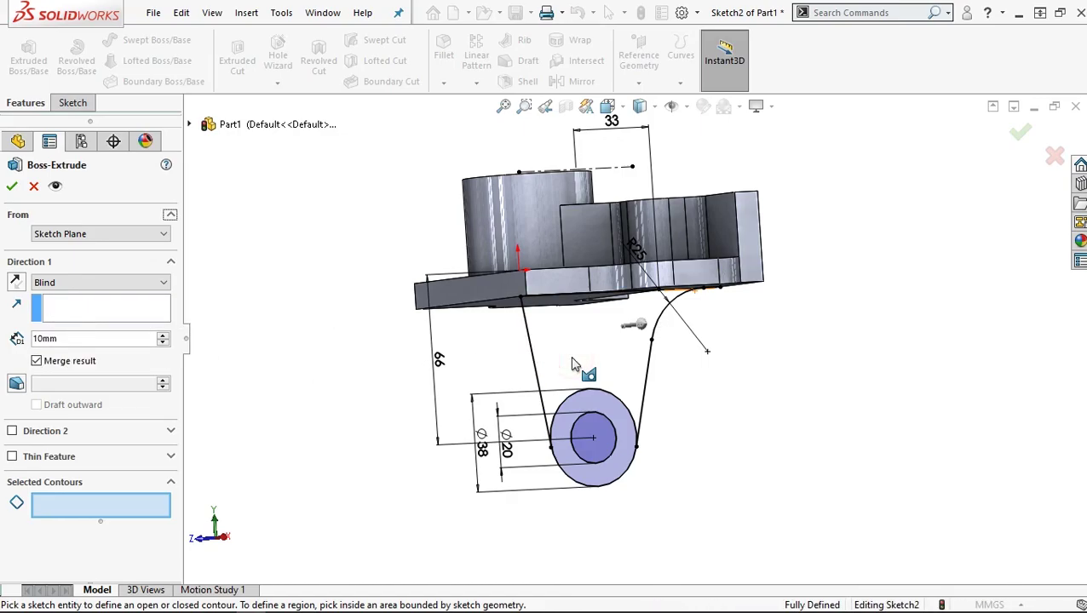
click(623, 360)
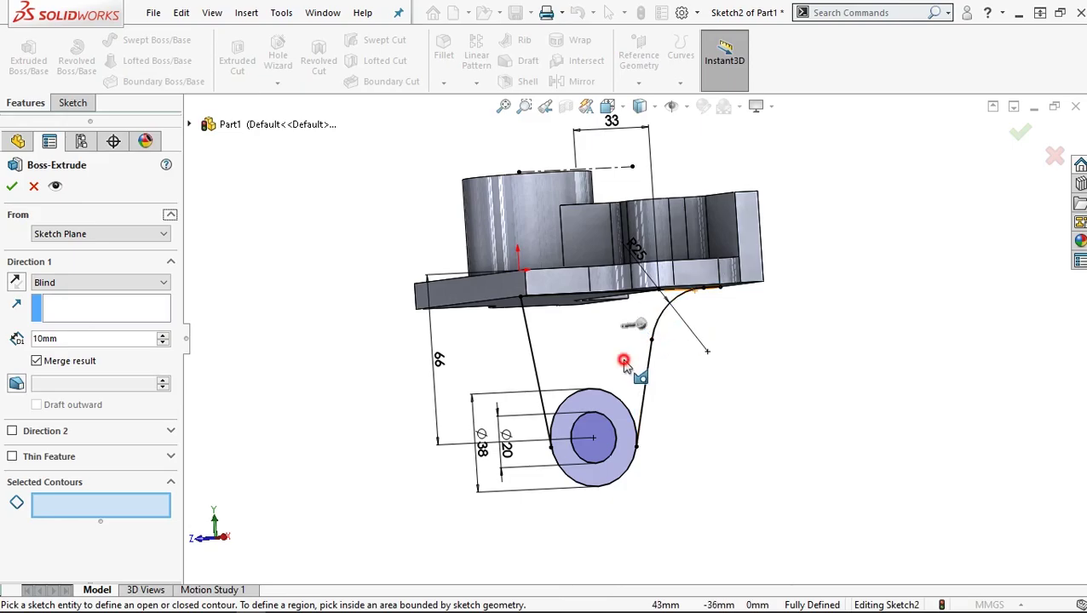
mouse_move(637, 344)
middle_down()
mouse_move(605, 271)
mouse_move(589, 294)
middle_up()
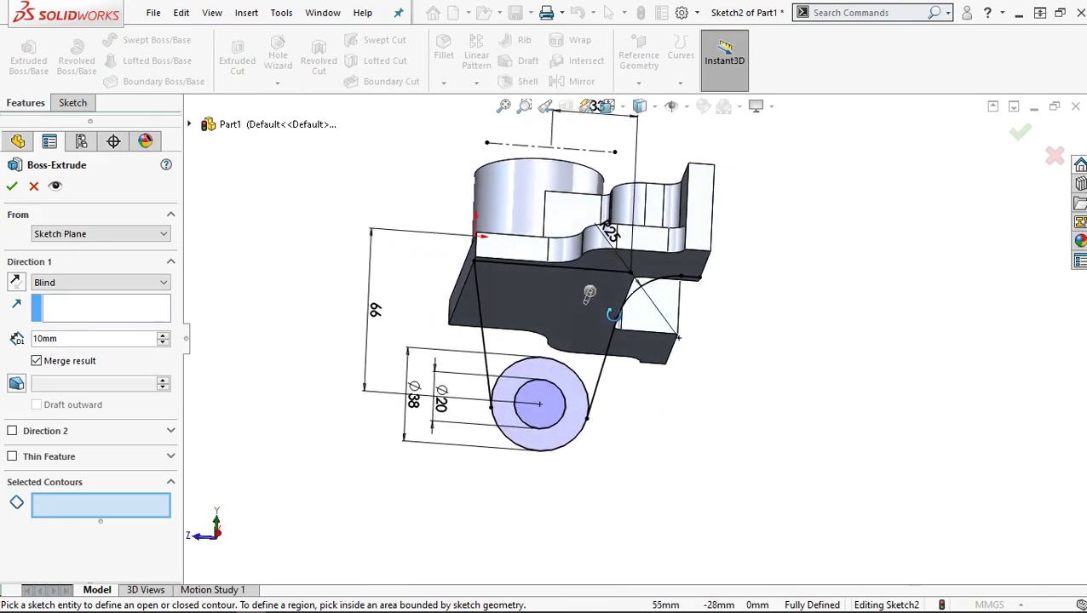
scroll(645, 292, down, 2)
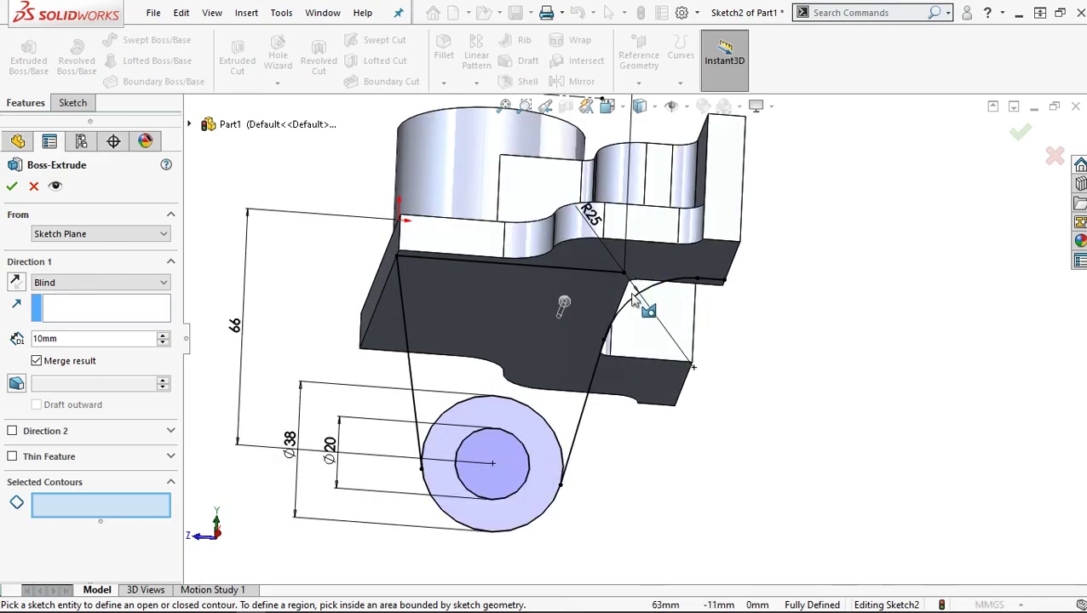
scroll(634, 279, down, 2)
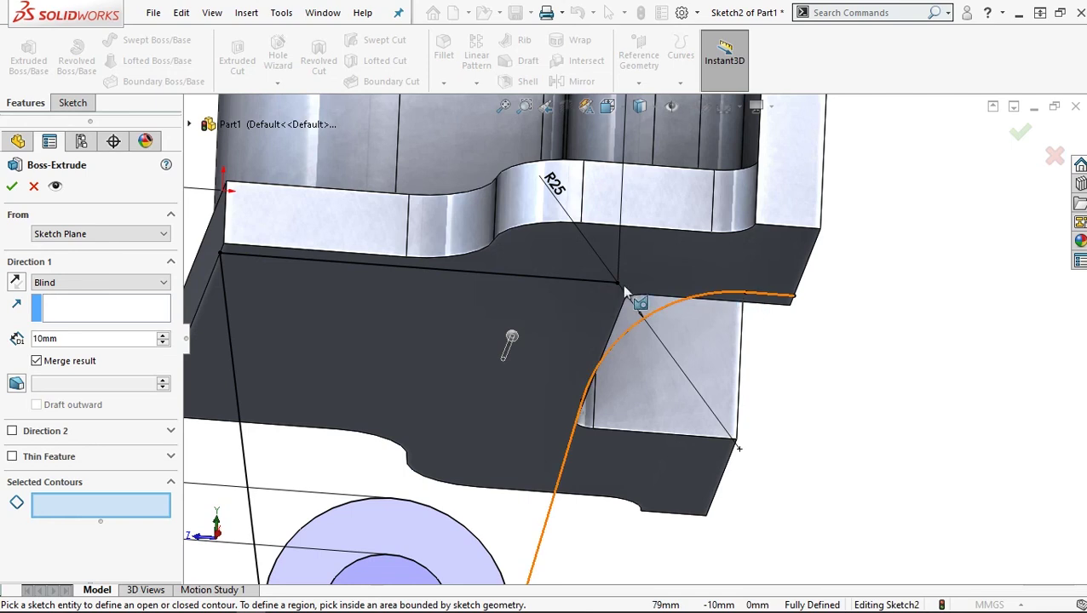
click(32, 187)
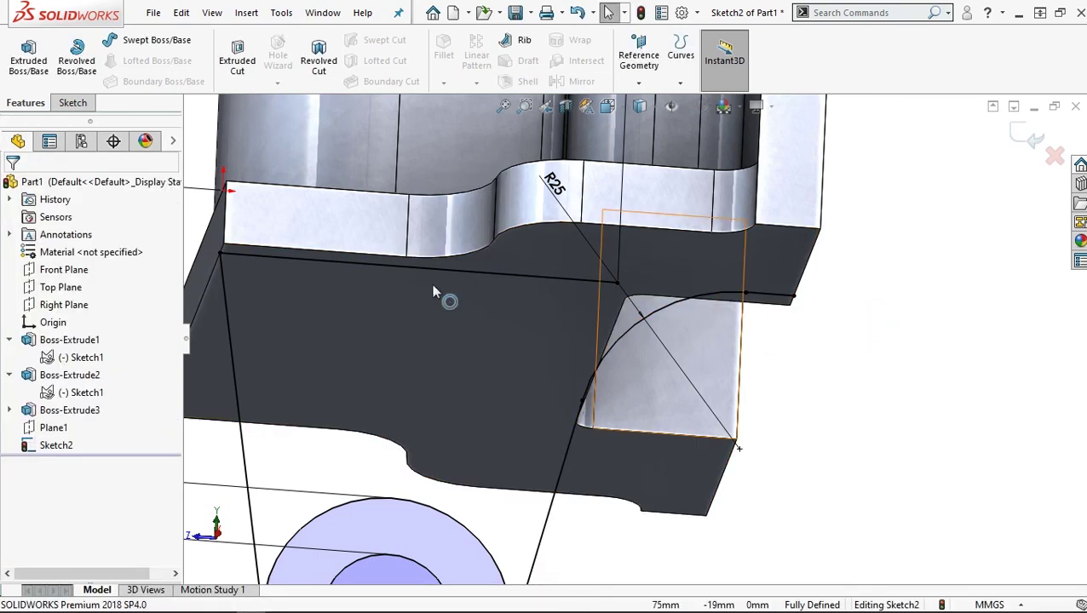
- Trial-trim the plate-edge line at the fillet corner, undo it, then refit and orbit the view
click(74, 103)
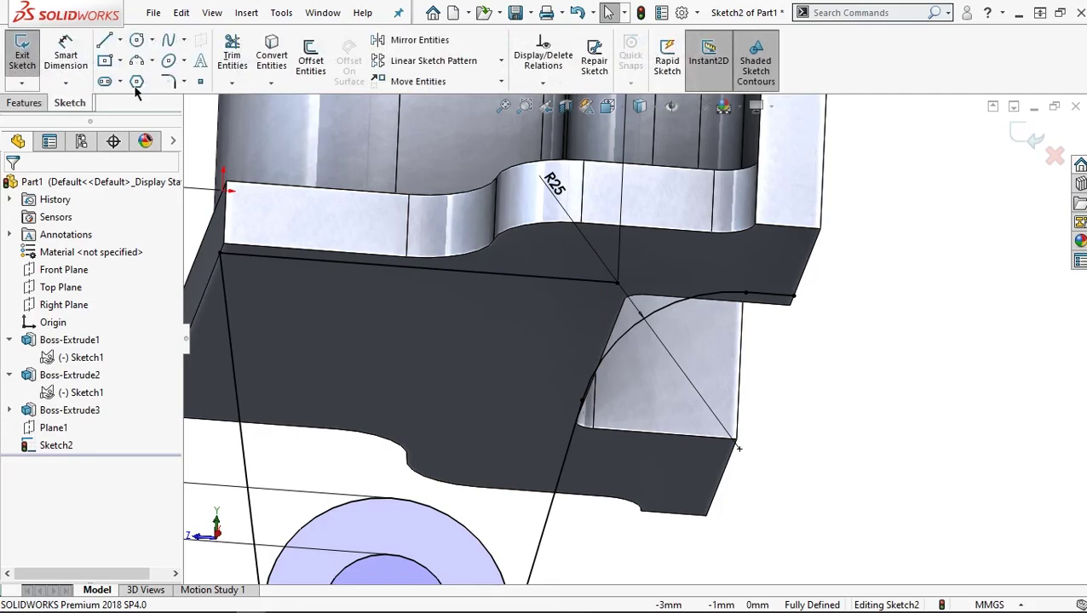
click(232, 55)
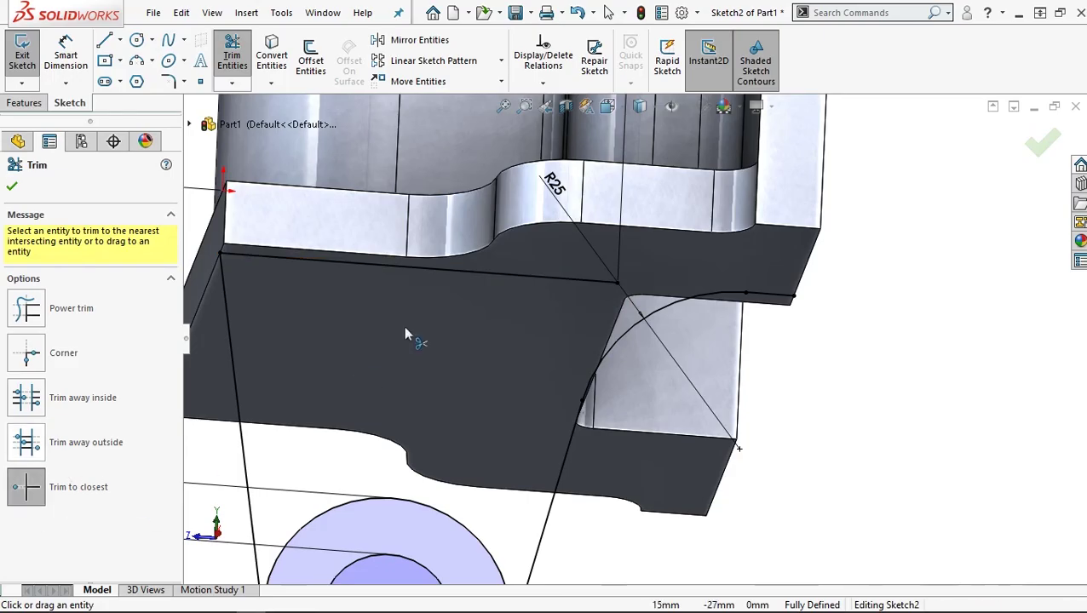
click(610, 288)
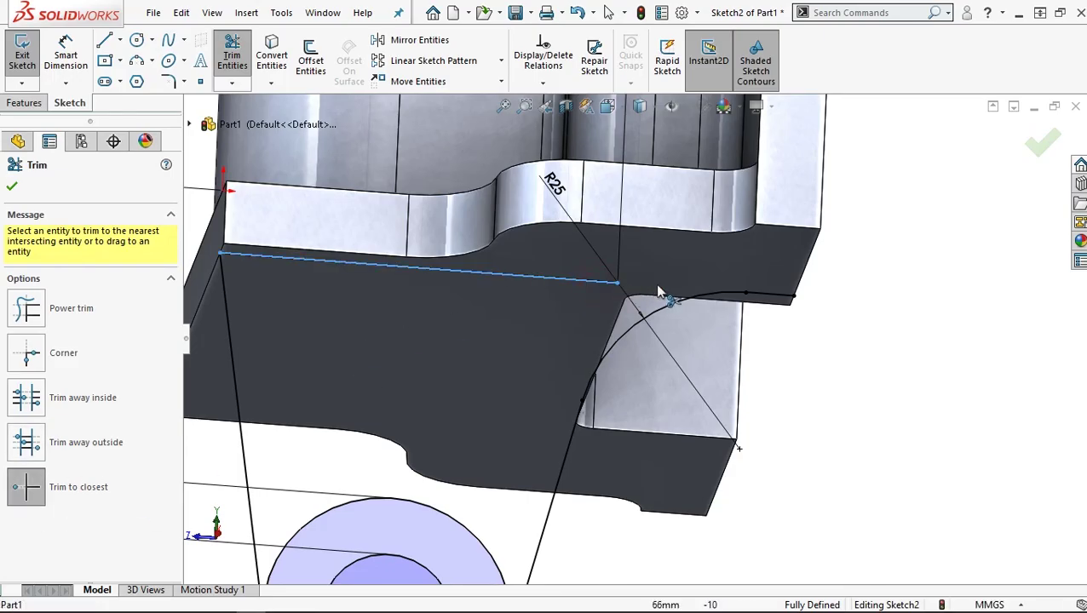
key(ctrl+z)
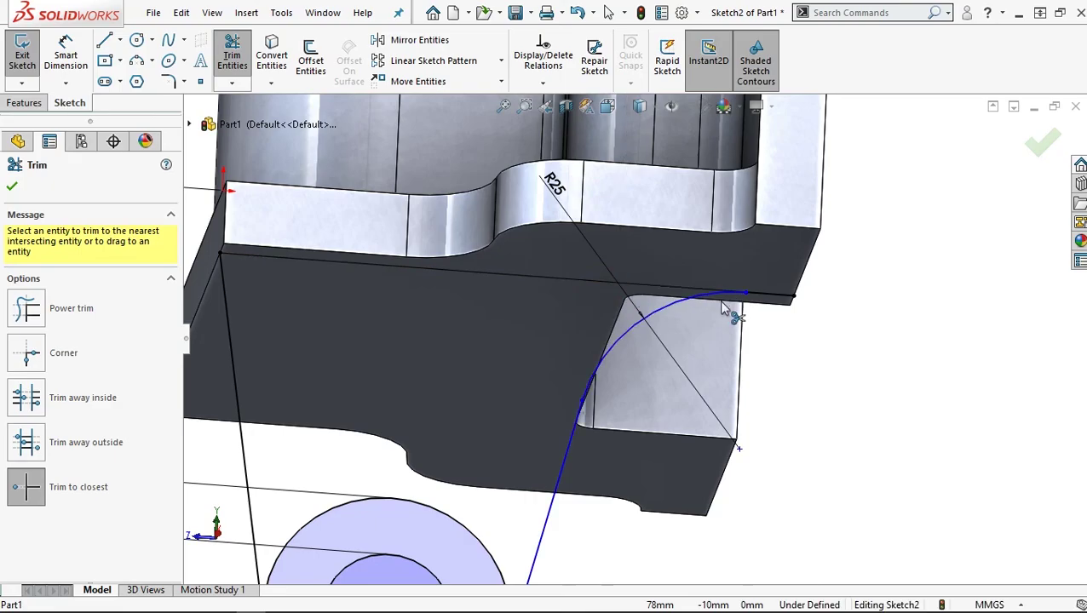
click(11, 187)
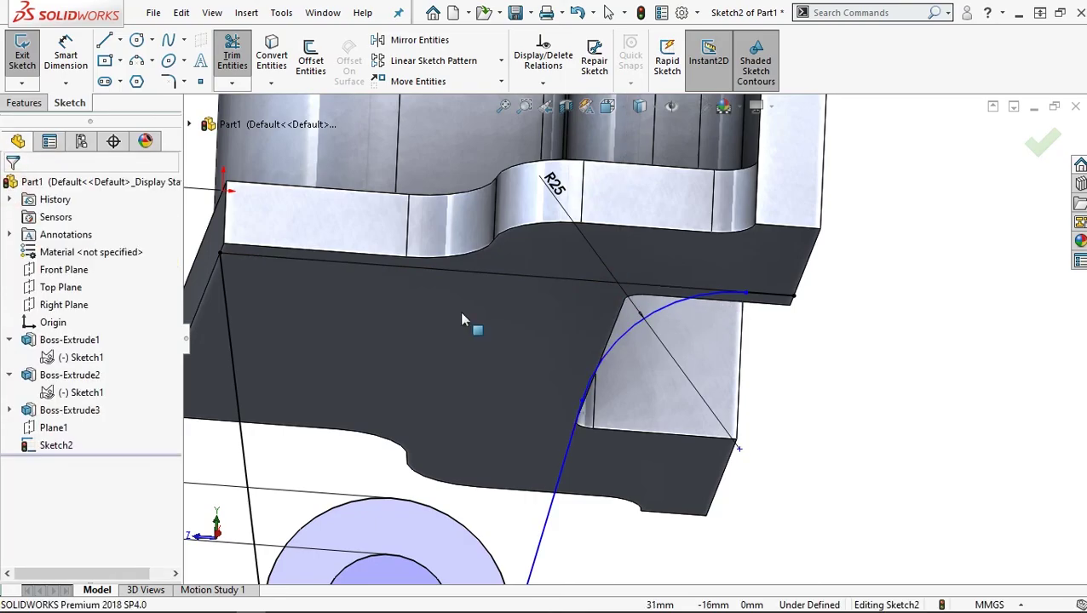
key(f)
middle_drag(632, 339, 663, 386)
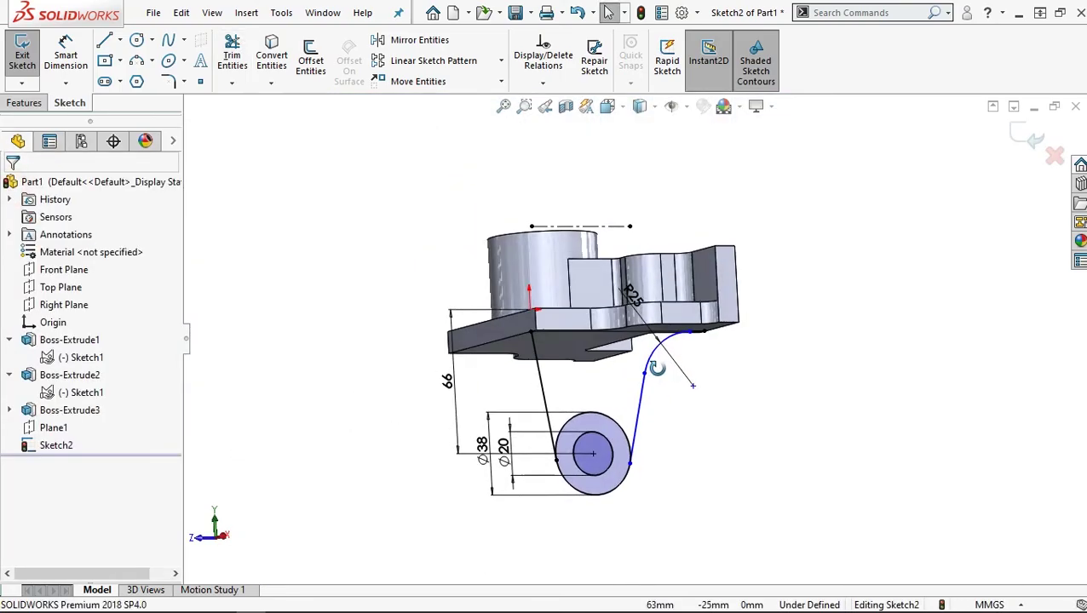
scroll(769, 354, down, 1)
scroll(768, 352, down, 2)
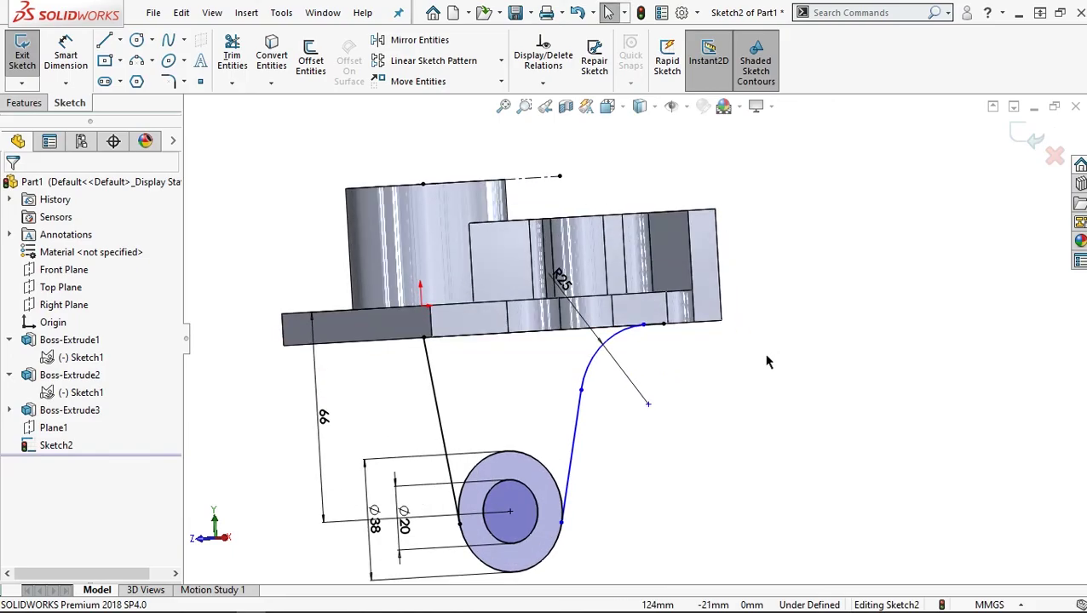
click(26, 103)
- Extrude the arm region 10 mm Mid Plane from Sketch2 as Boss-Extrude4
click(15, 60)
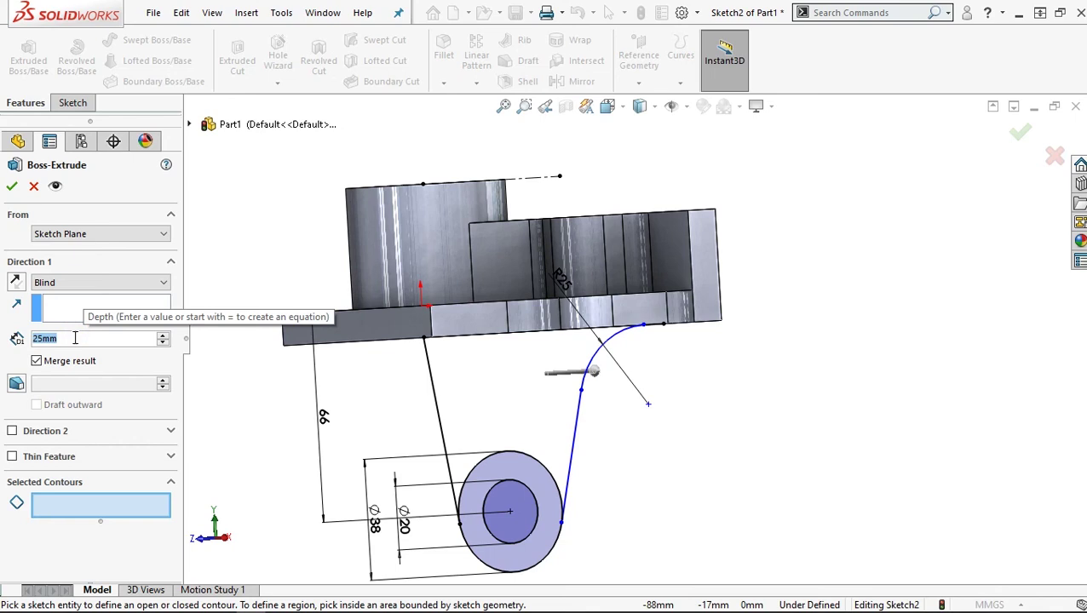
text(10)
click(103, 283)
click(81, 359)
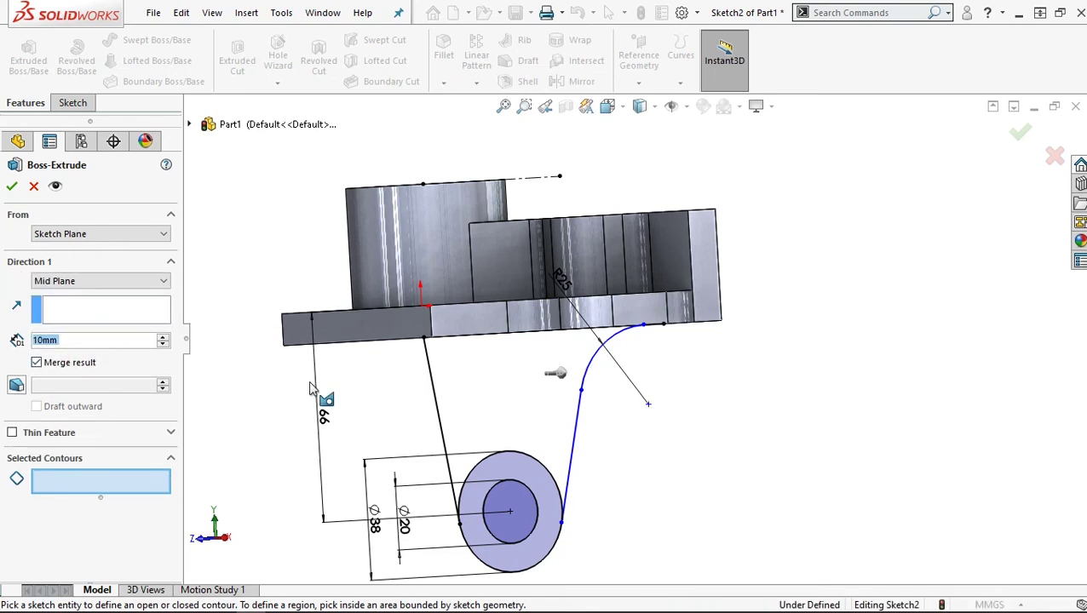
click(522, 411)
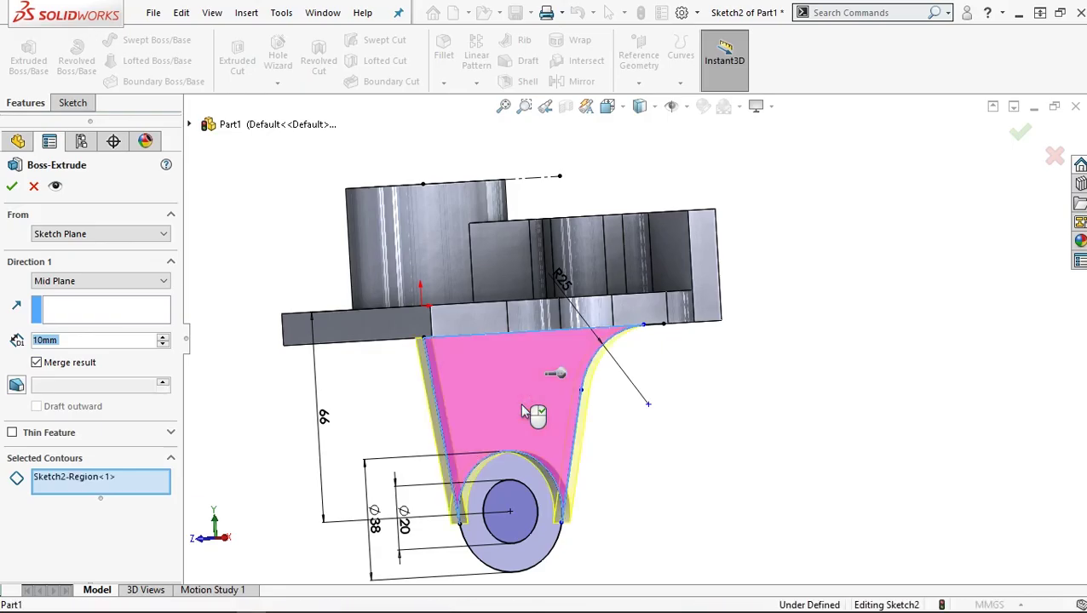
click(11, 187)
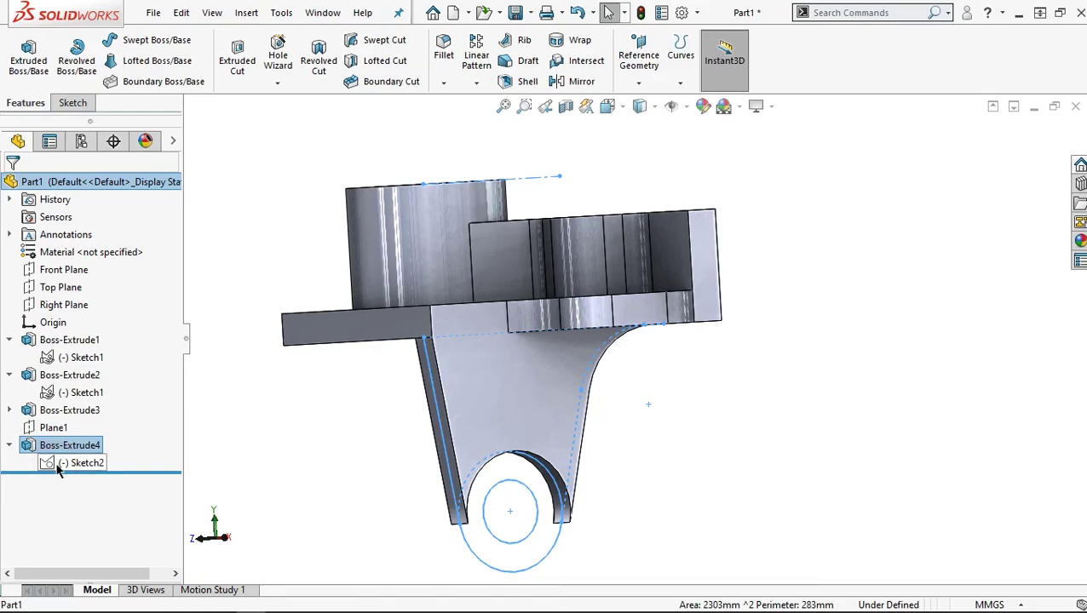
click(58, 467)
- Extrude the ring between the Ø38 and Ø20 circles 16 mm Mid Plane as Boss-Extrude5
click(30, 57)
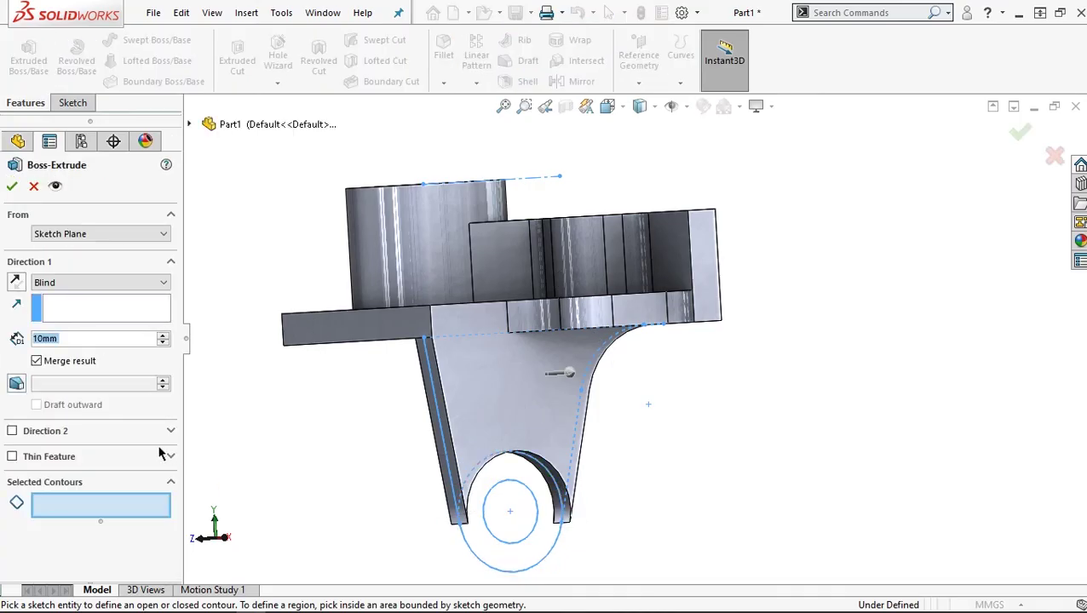
text(16)
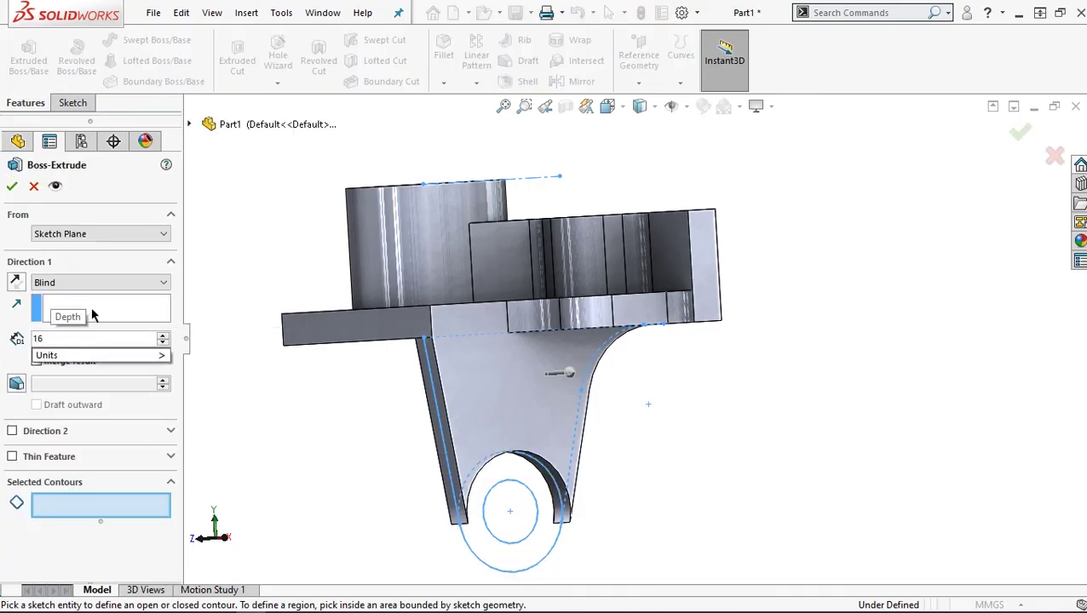
click(97, 281)
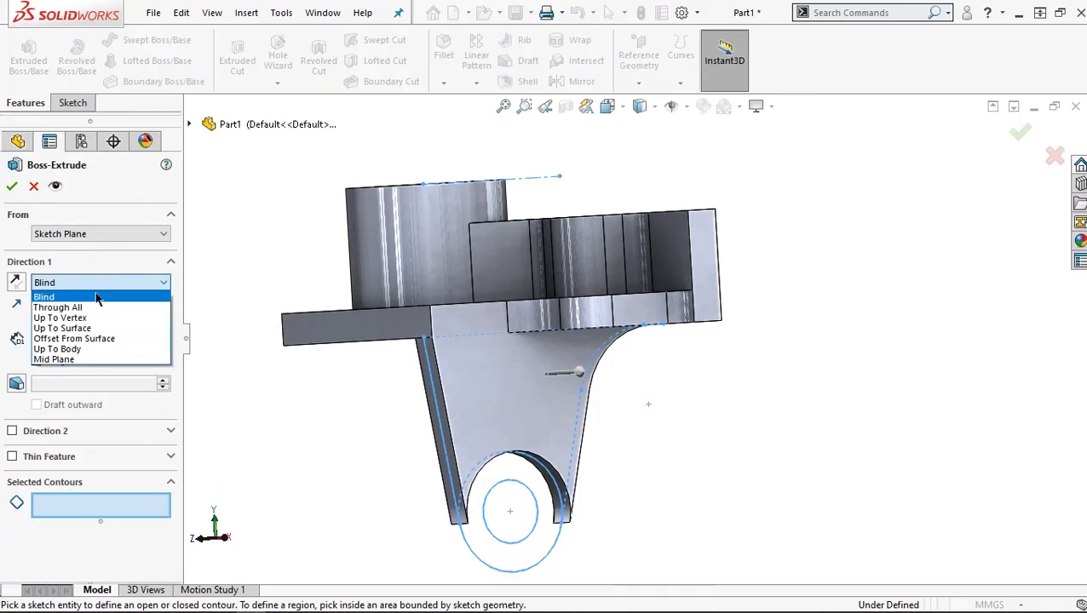
click(81, 361)
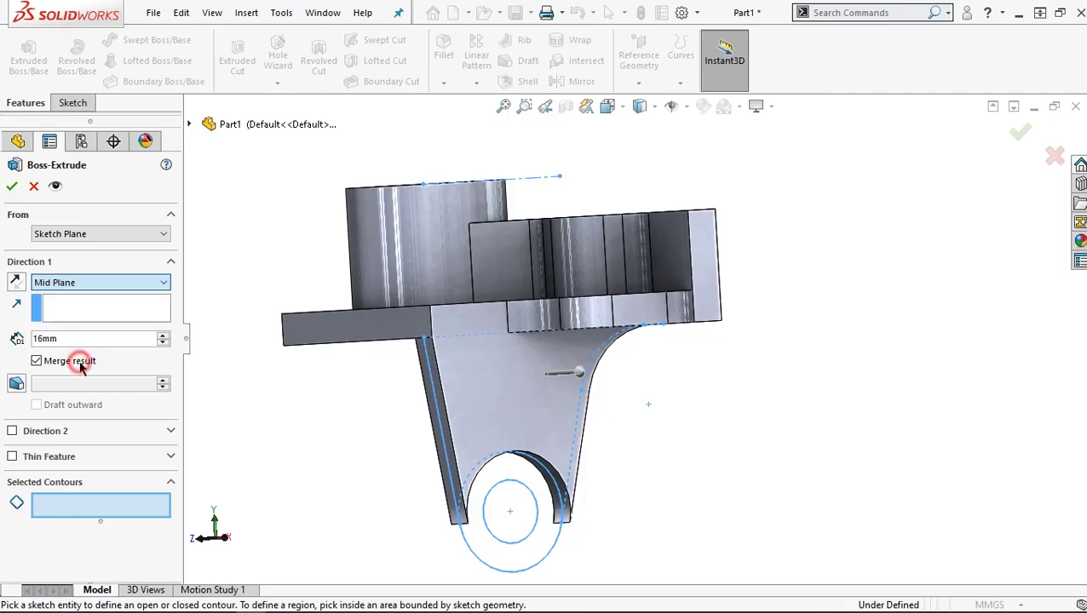
click(547, 527)
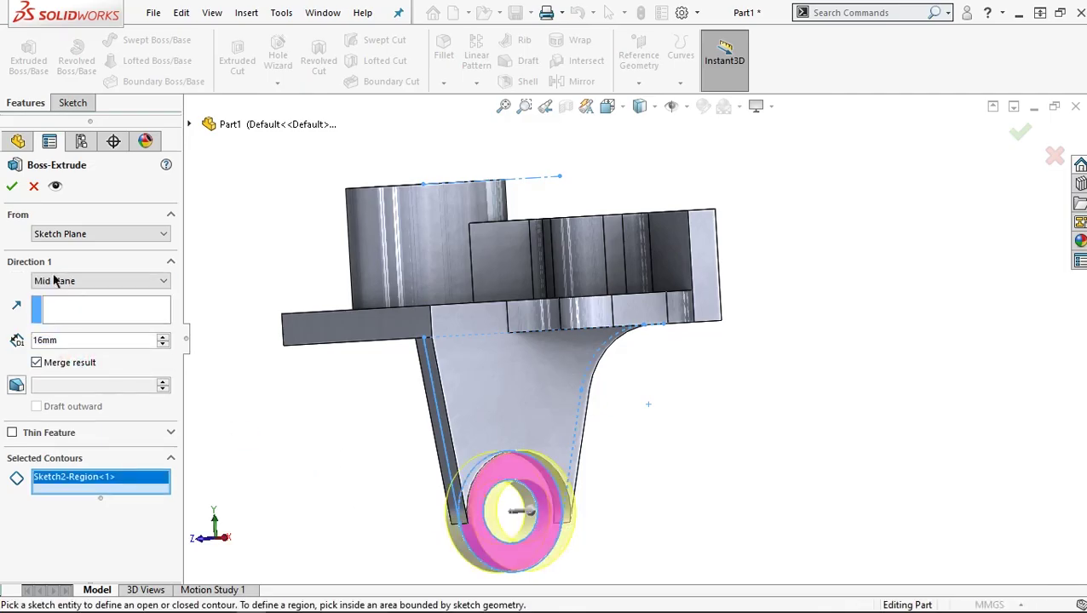
click(11, 186)
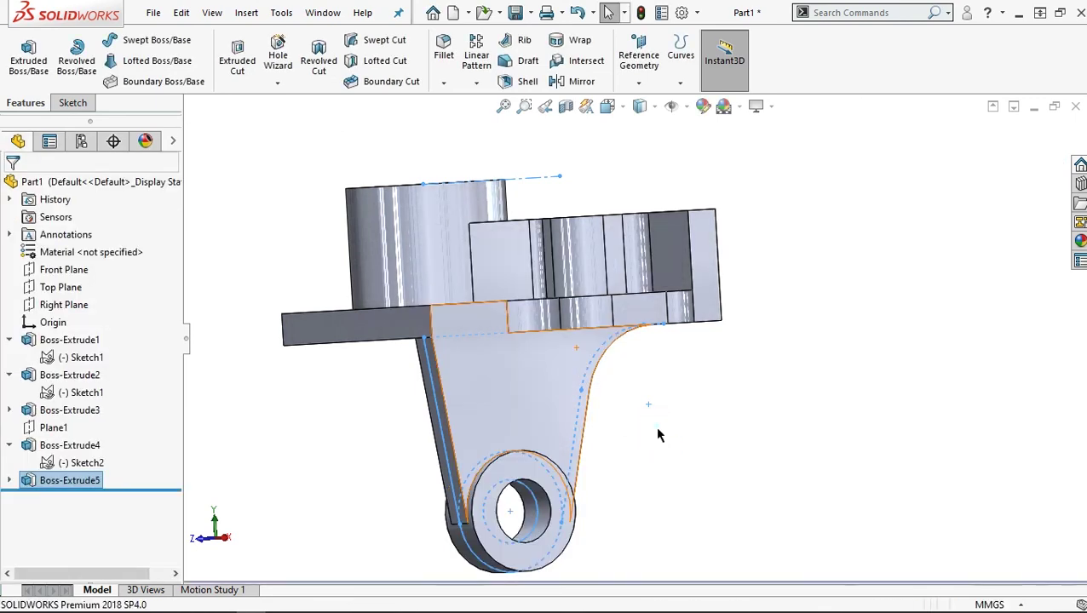
- Round the inner edge where the arm meets the plate's underside with a 6 mm fillet
mouse_move(658, 352)
middle_down()
mouse_move(694, 260)
mouse_move(720, 264)
middle_up()
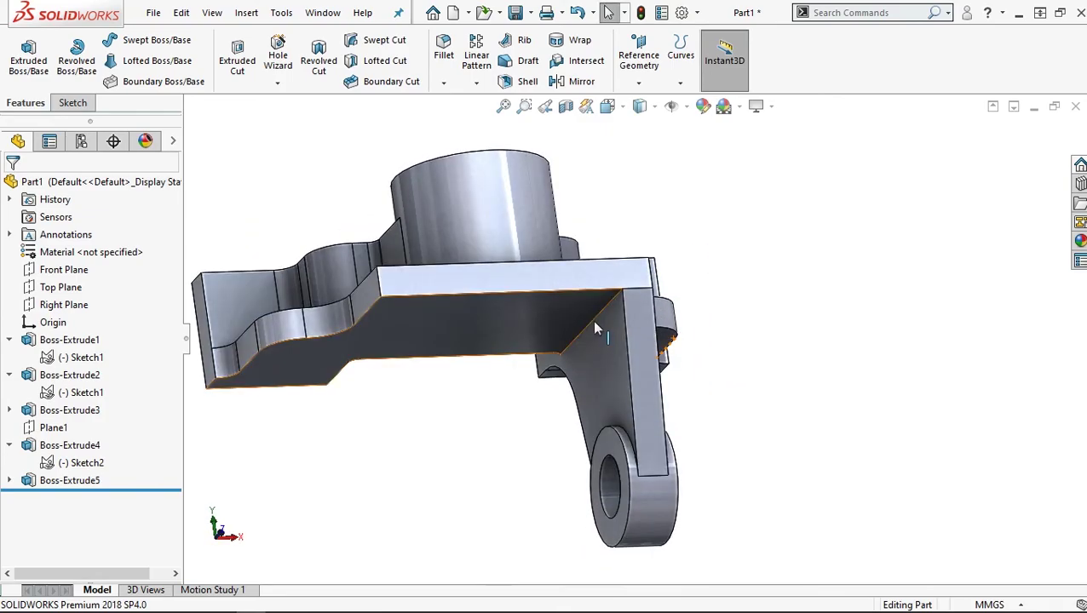
click(443, 51)
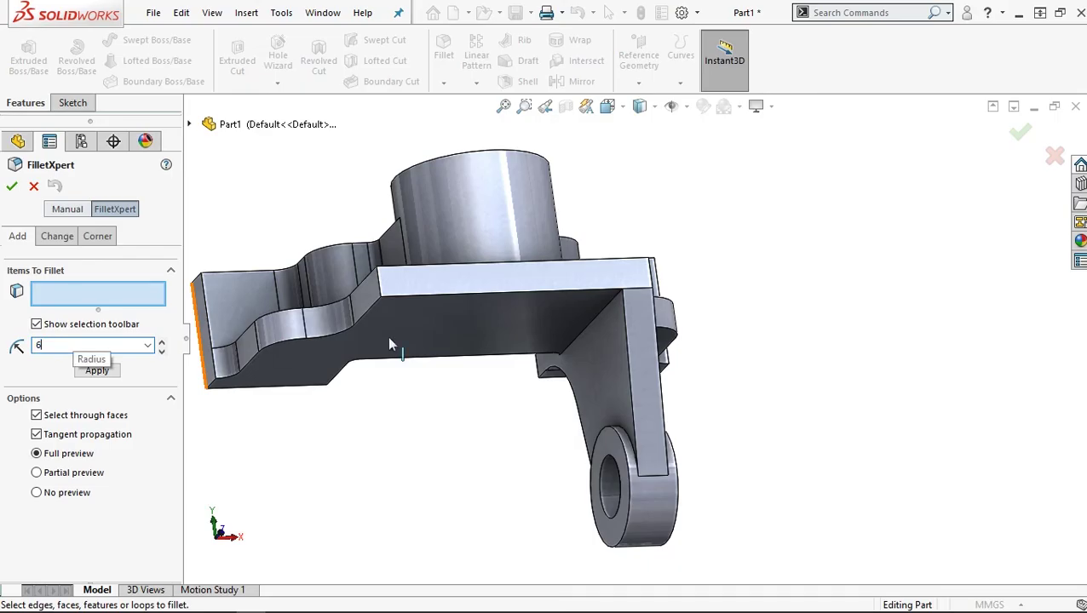
click(585, 332)
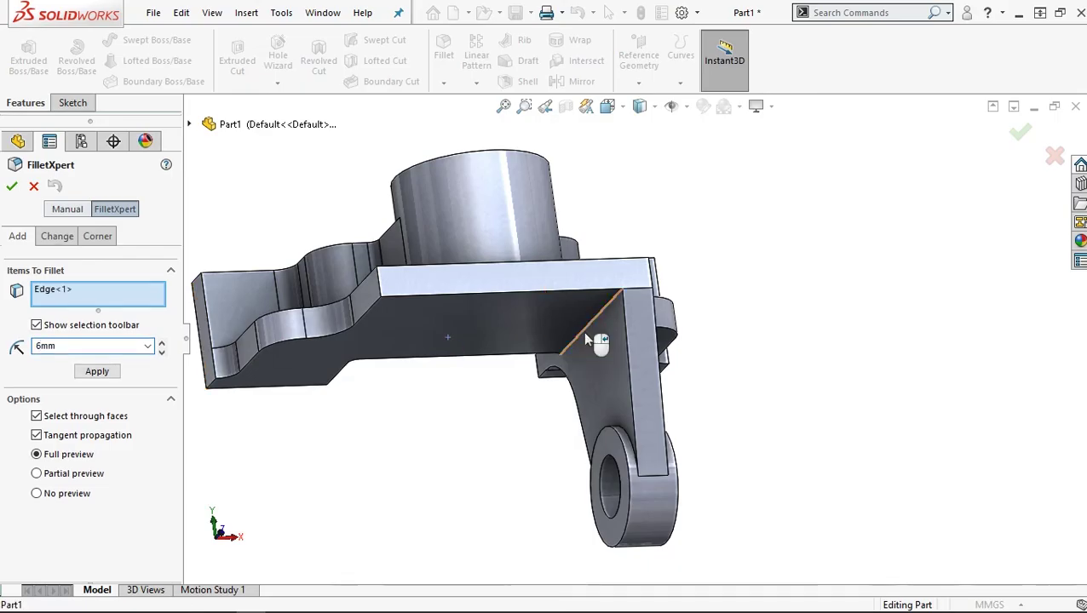
click(13, 188)
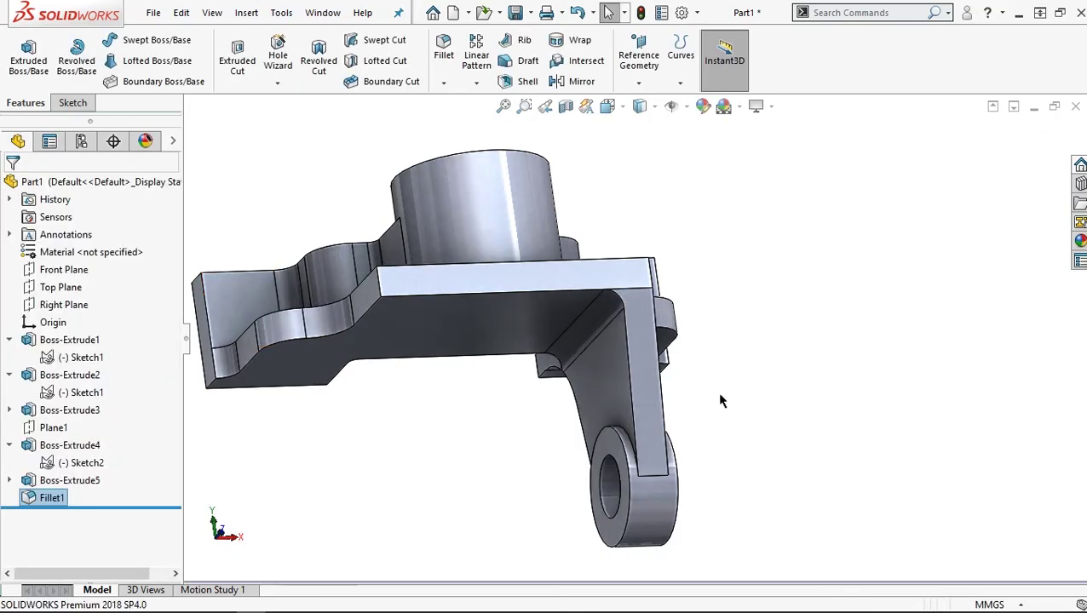
scroll(720, 400, up, 2)
mouse_move(696, 407)
middle_down()
mouse_move(674, 412)
mouse_move(686, 426)
middle_up()
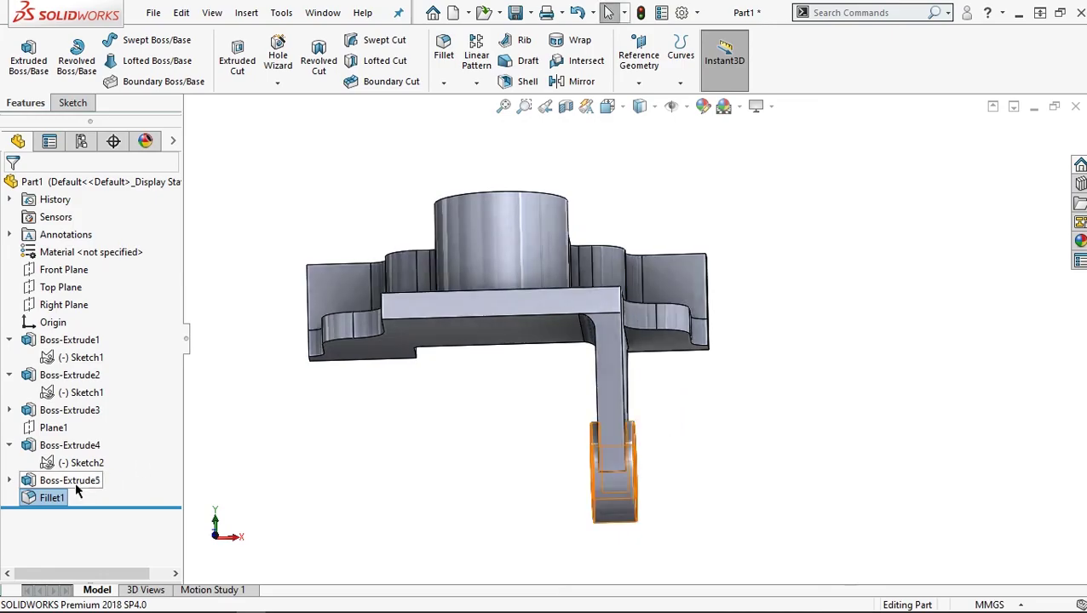
- Mirror Fillet1, Boss-Extrude5 and the part body across the Right Plane
click(235, 491)
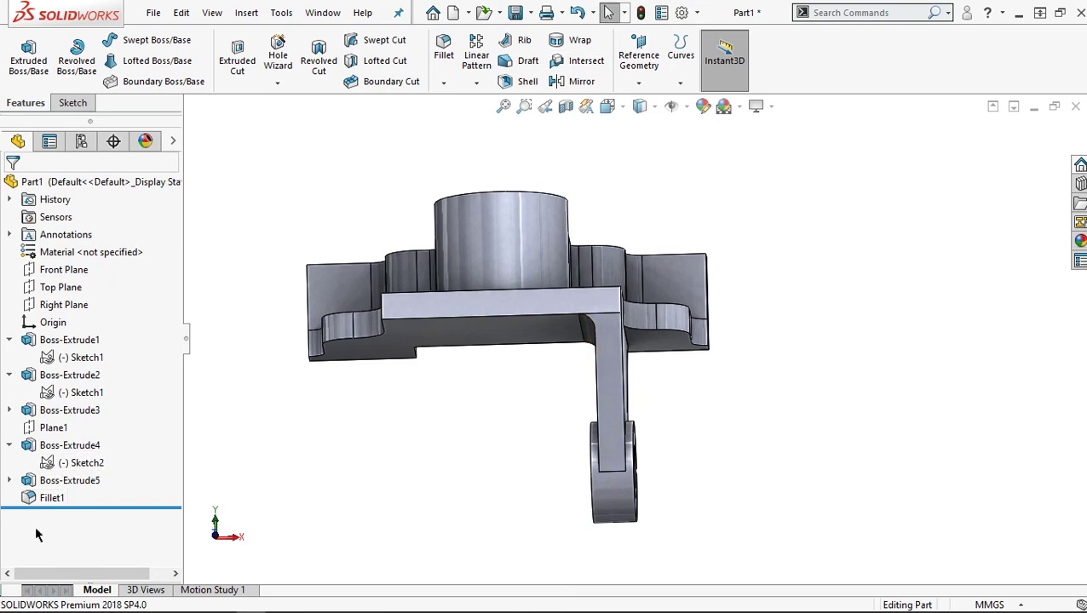
click(49, 500)
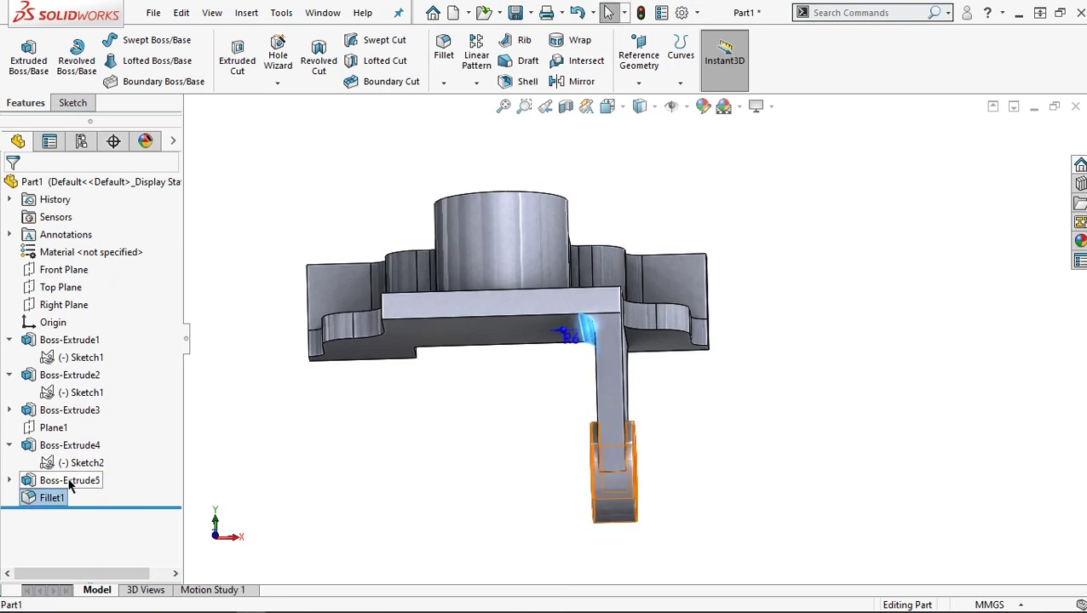
click(72, 482)
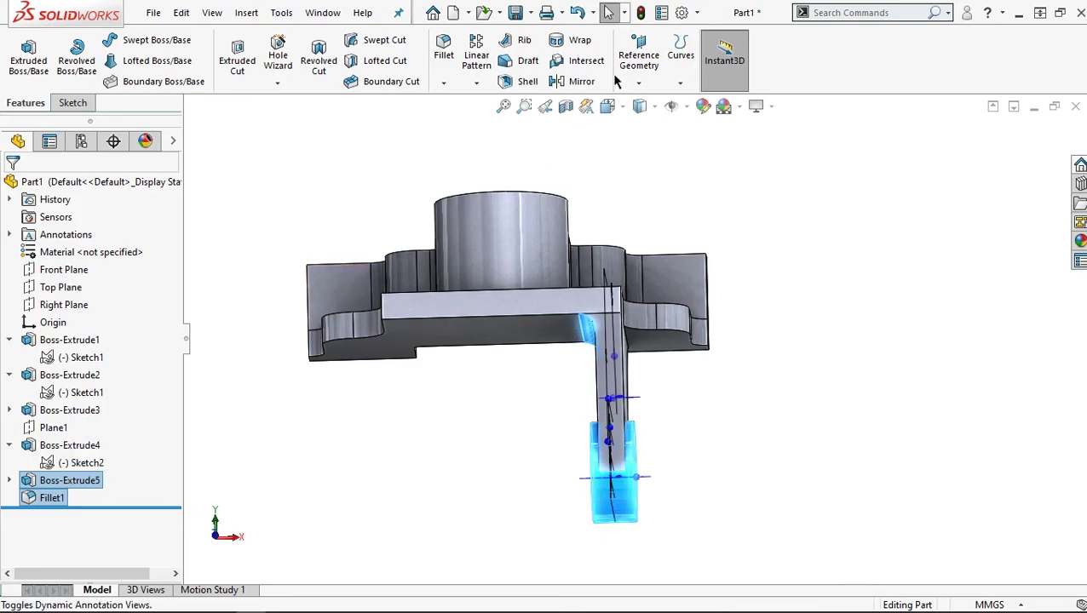
click(582, 82)
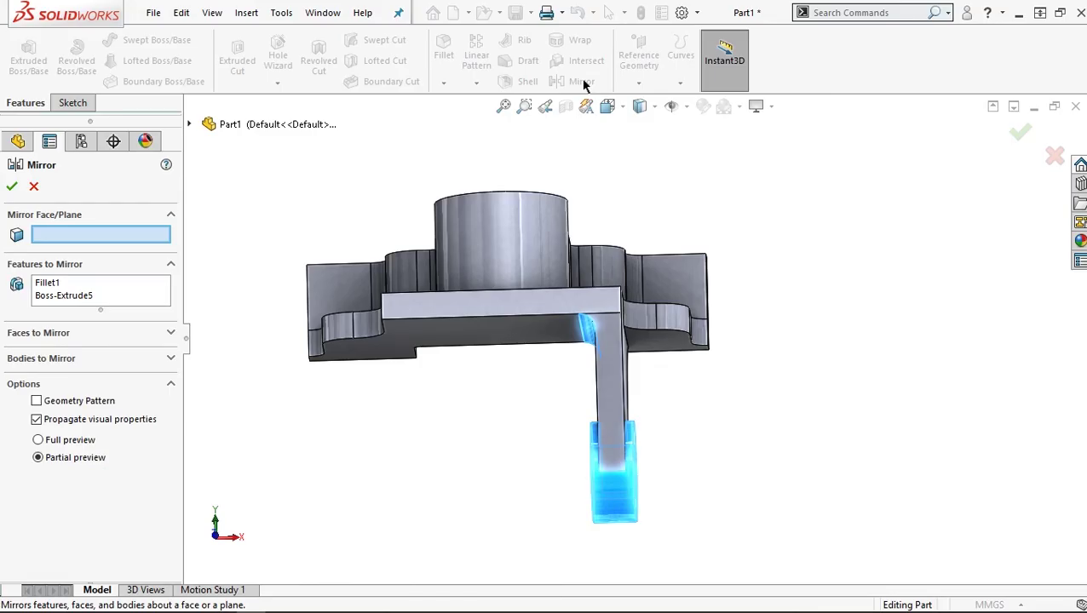
click(189, 126)
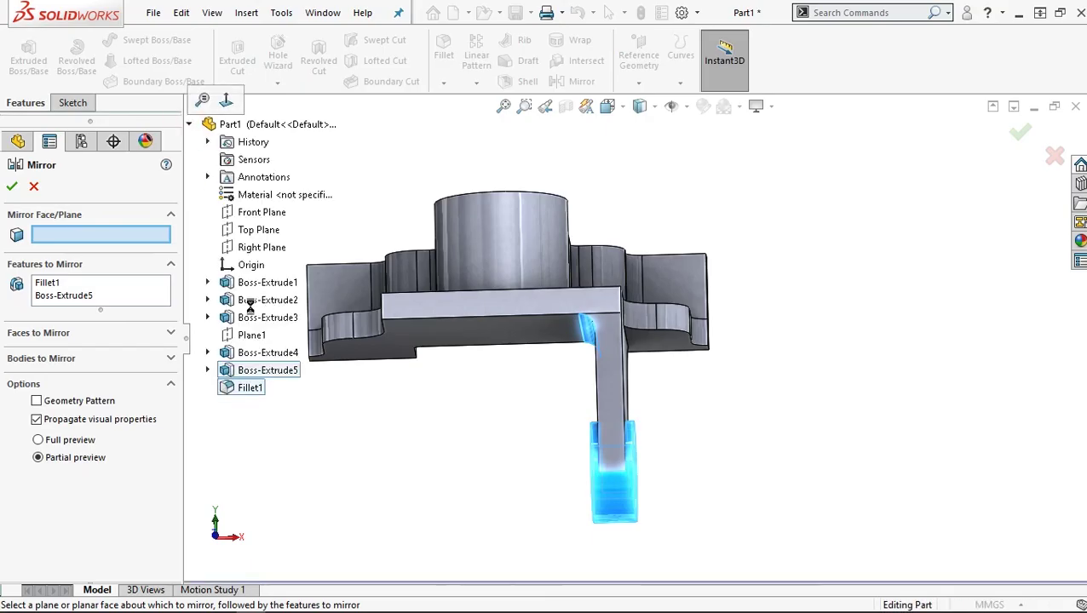
click(258, 247)
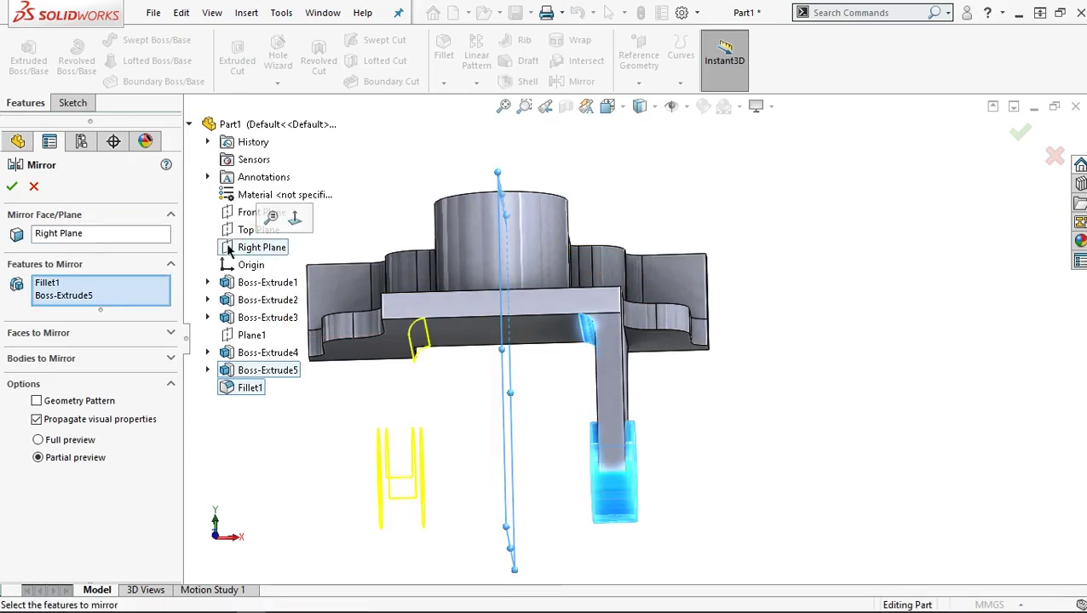
click(46, 357)
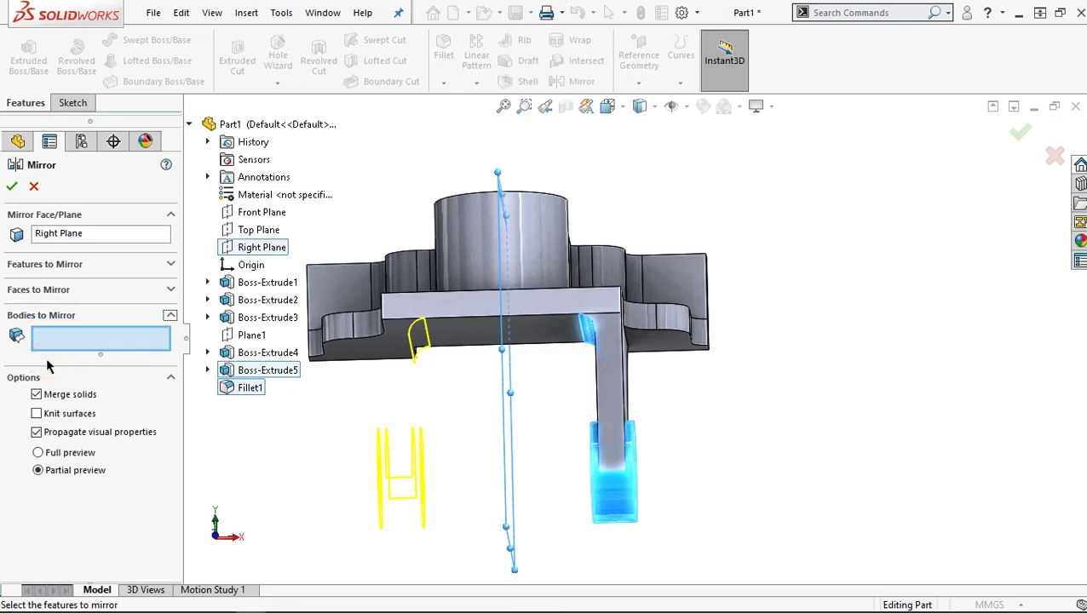
click(615, 367)
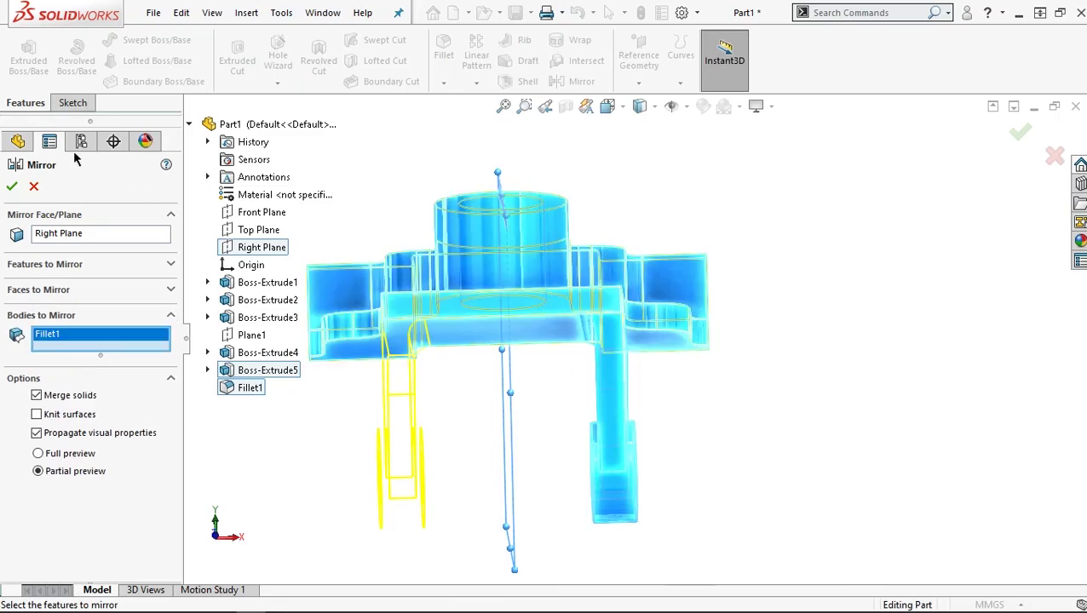
click(8, 188)
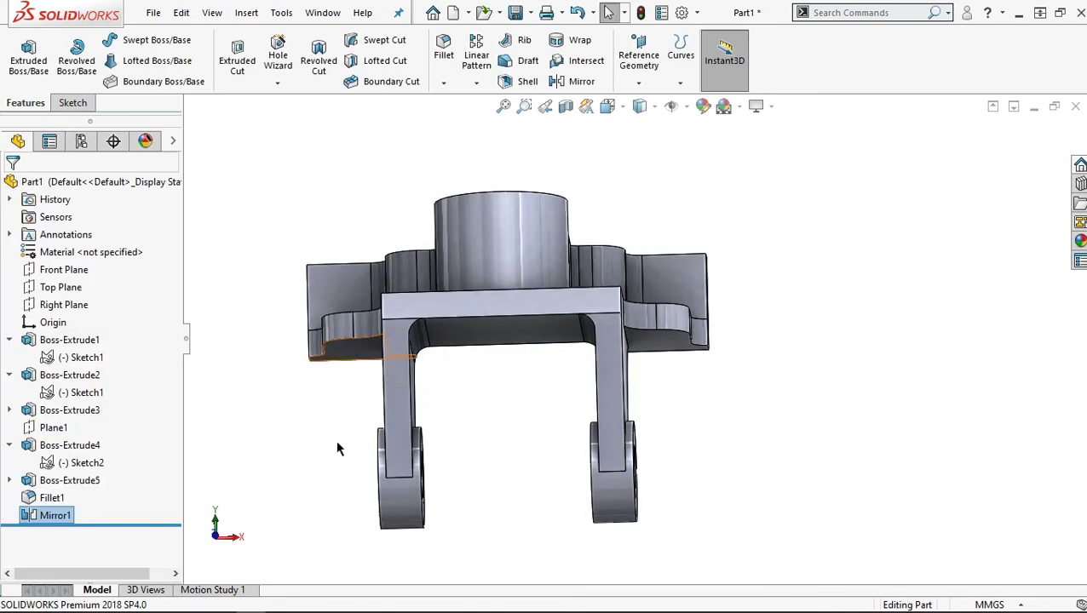
mouse_move(529, 378)
middle_down()
mouse_move(475, 407)
mouse_move(473, 463)
mouse_move(467, 456)
middle_up()
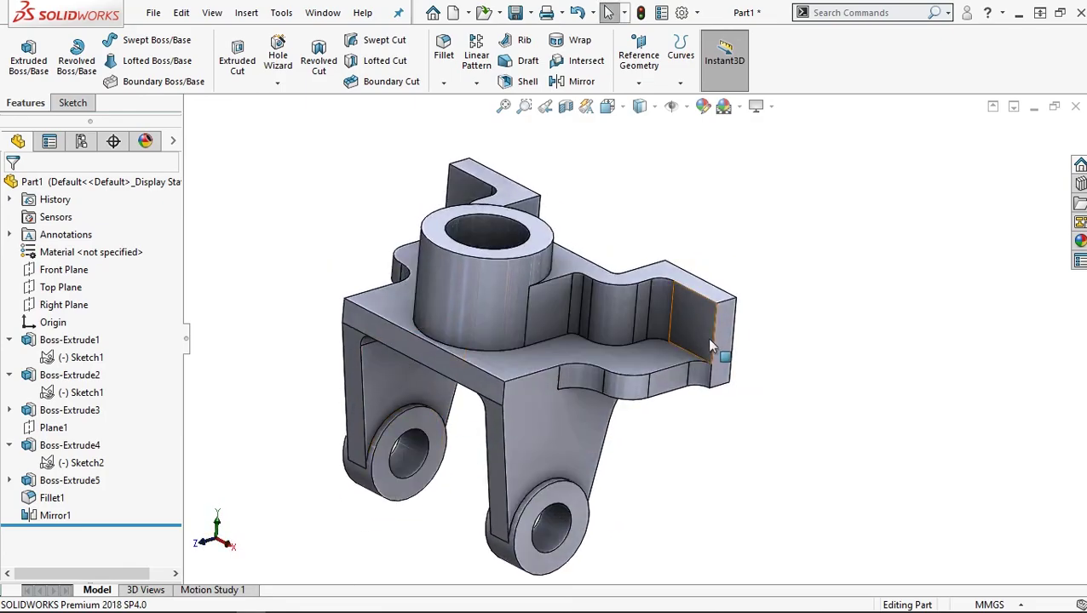
- On the right end tab's outer face, viewed normal, sketch a circle about 10 mm across
scroll(713, 344, down, 3)
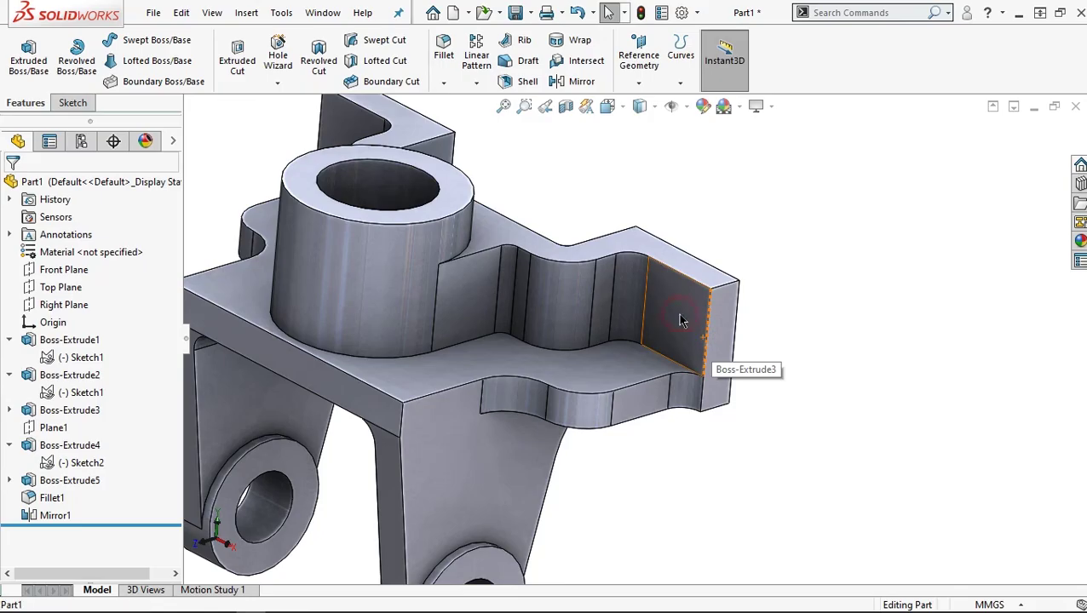
click(679, 320)
click(821, 266)
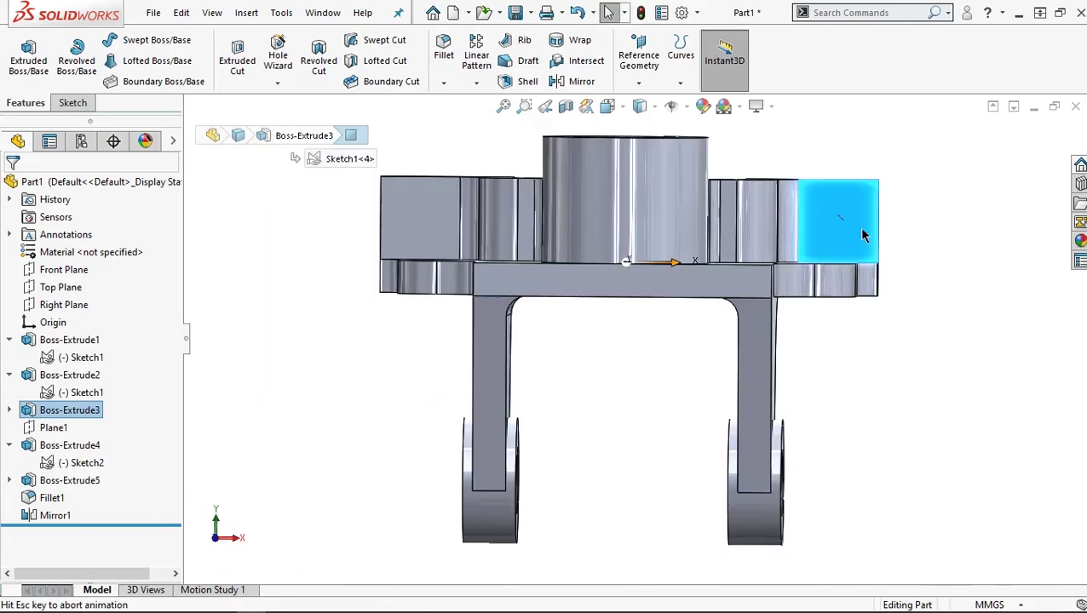
click(68, 104)
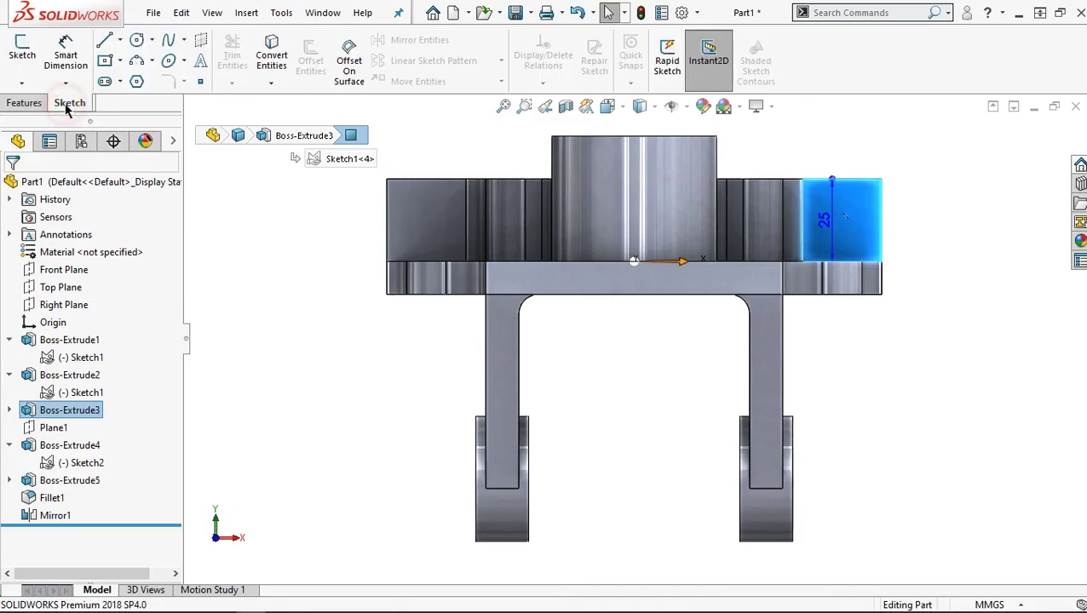
click(137, 41)
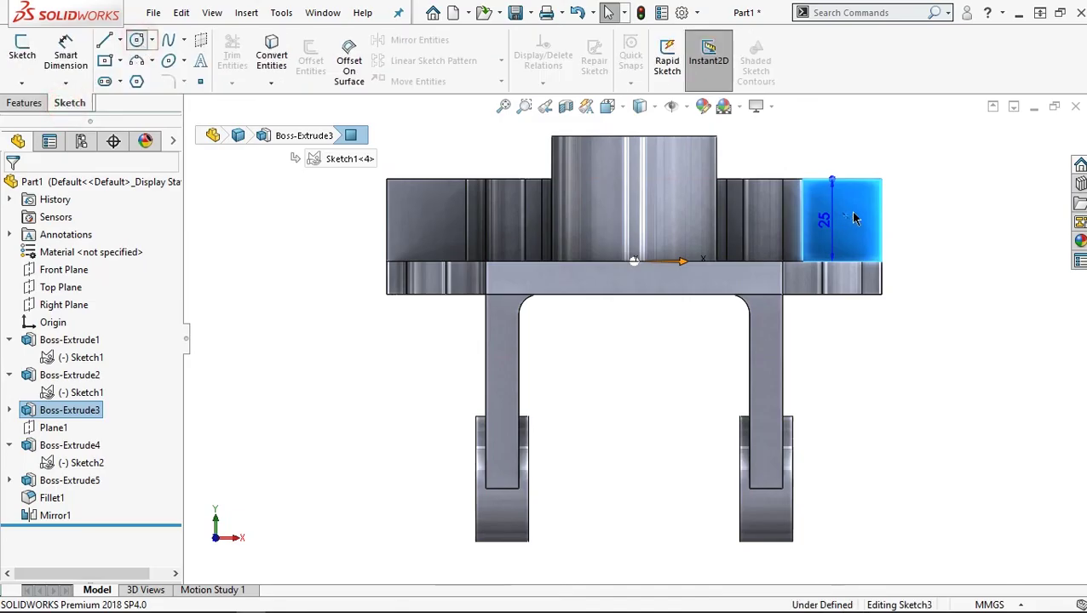
scroll(851, 225, down, 3)
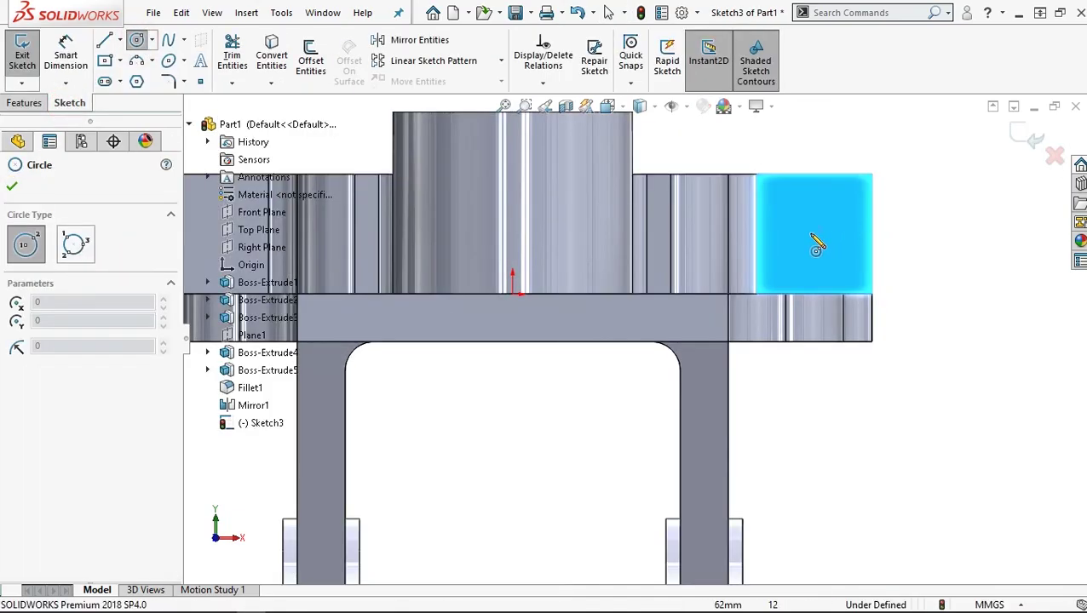
click(809, 230)
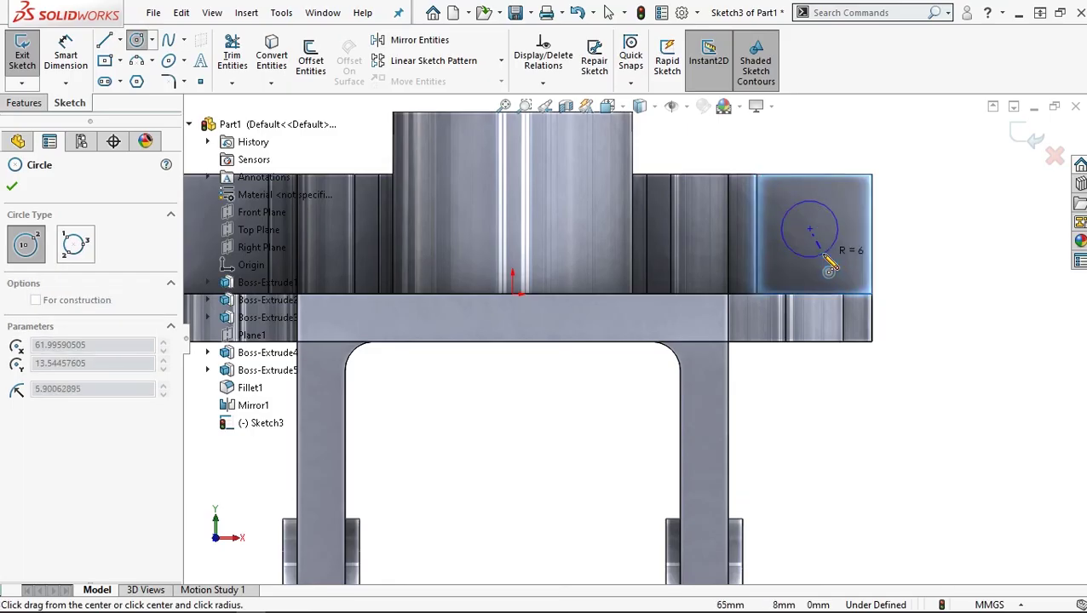
click(825, 249)
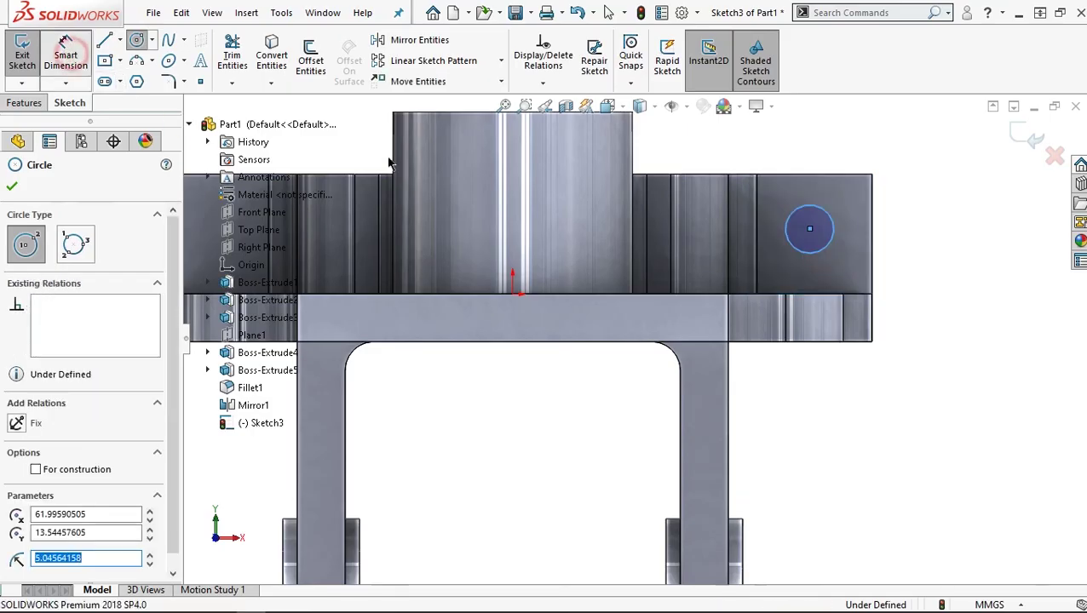
key(Escape)
key(d)
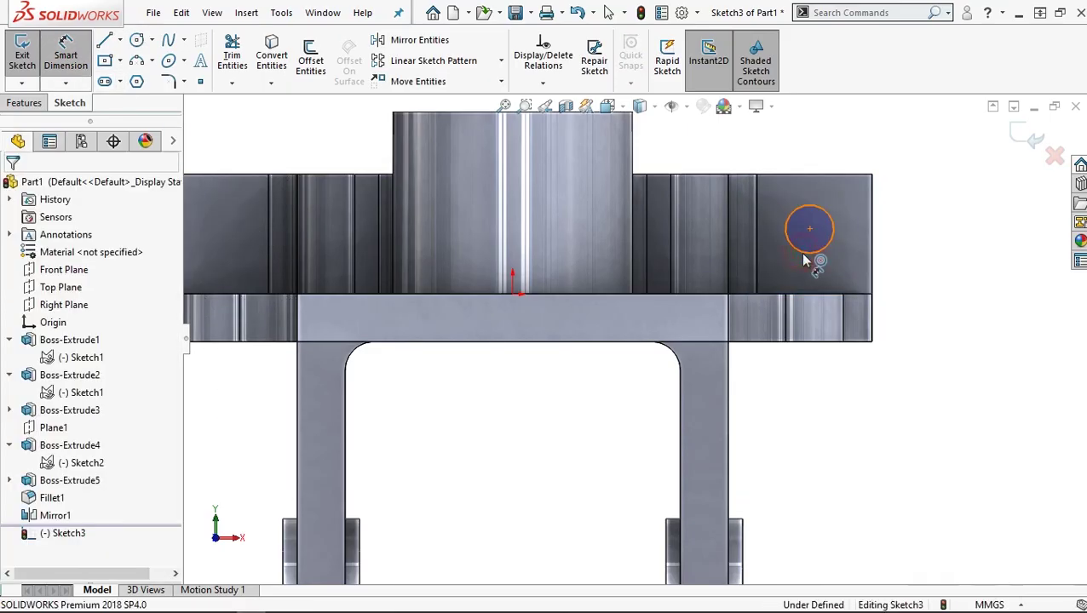
click(803, 256)
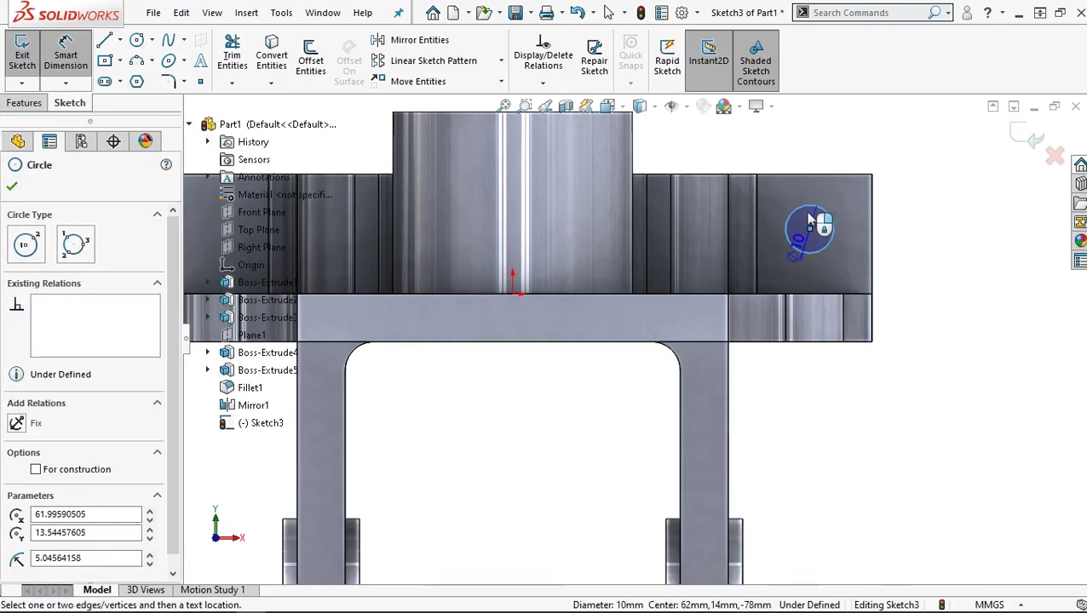
- Give the circle on the right tab a 10 mm diameter dimension
key(Escape)
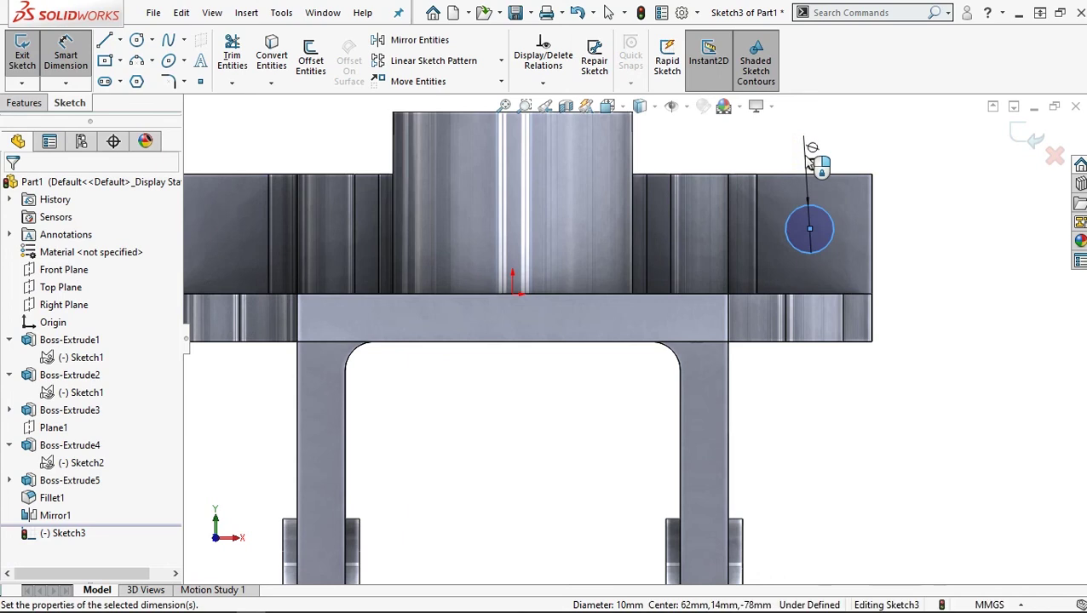
click(807, 152)
text(10)
key(Return)
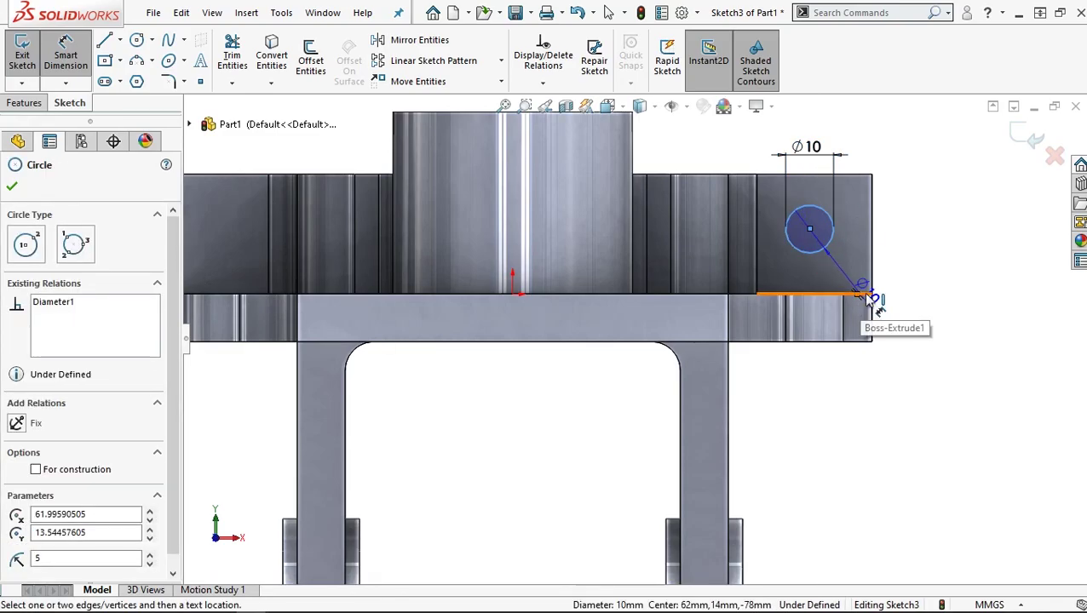
- Dimension the circle centre's height above the tab's bottom edge
click(867, 295)
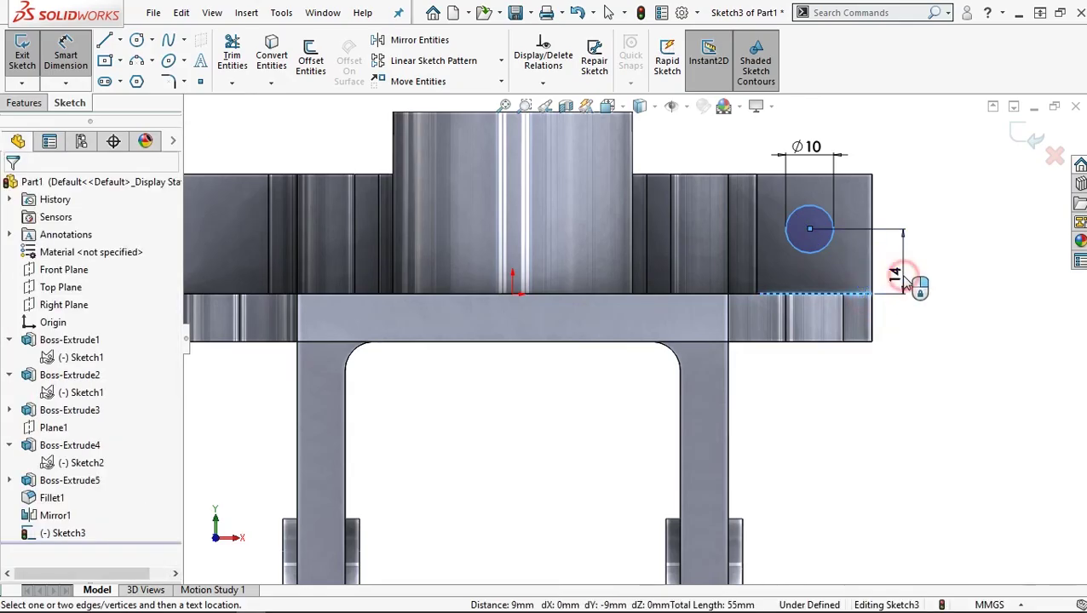
click(905, 286)
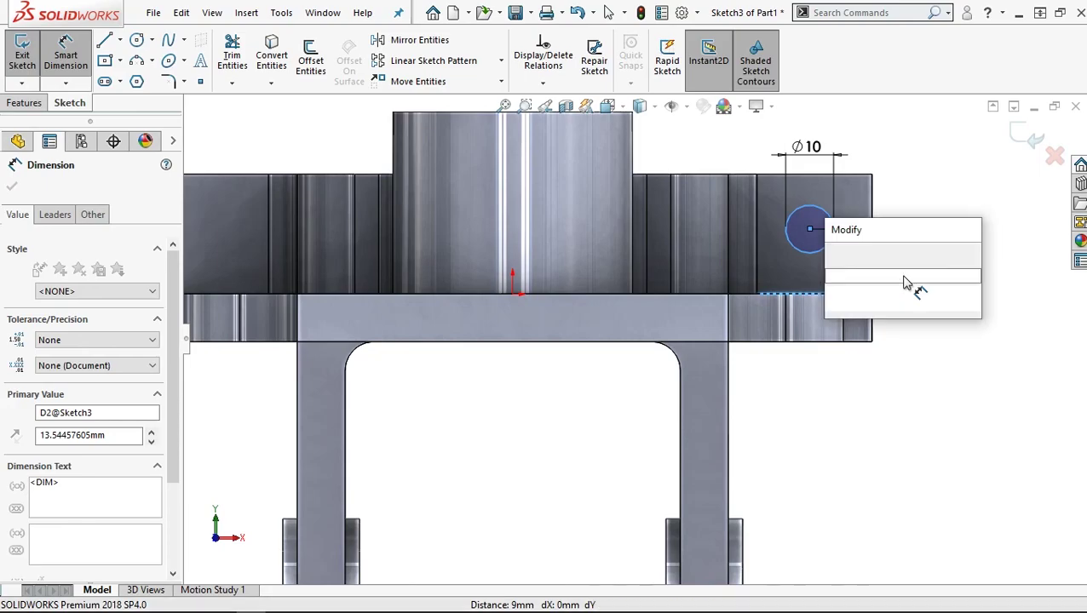
text(14)
key(Return)
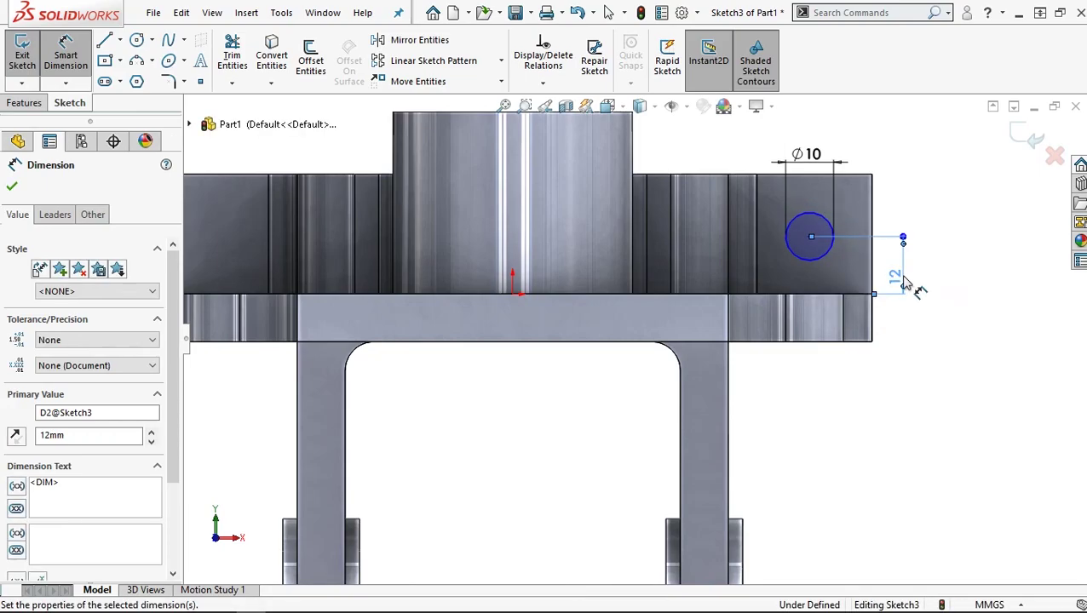
- Set the circle centre 12 mm from the tab's right edge to fully define it
click(811, 262)
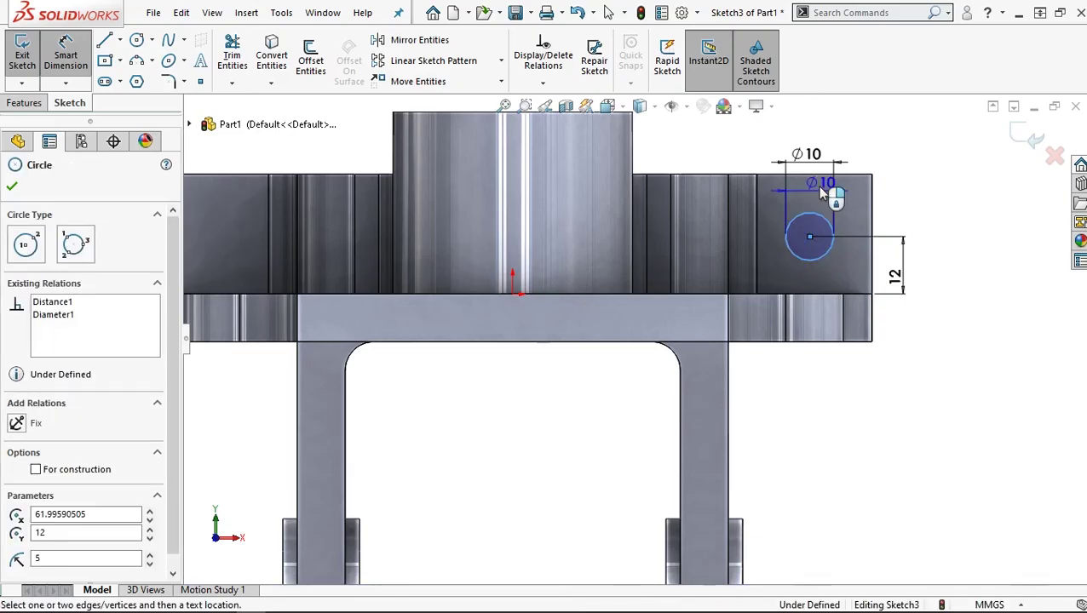
click(815, 175)
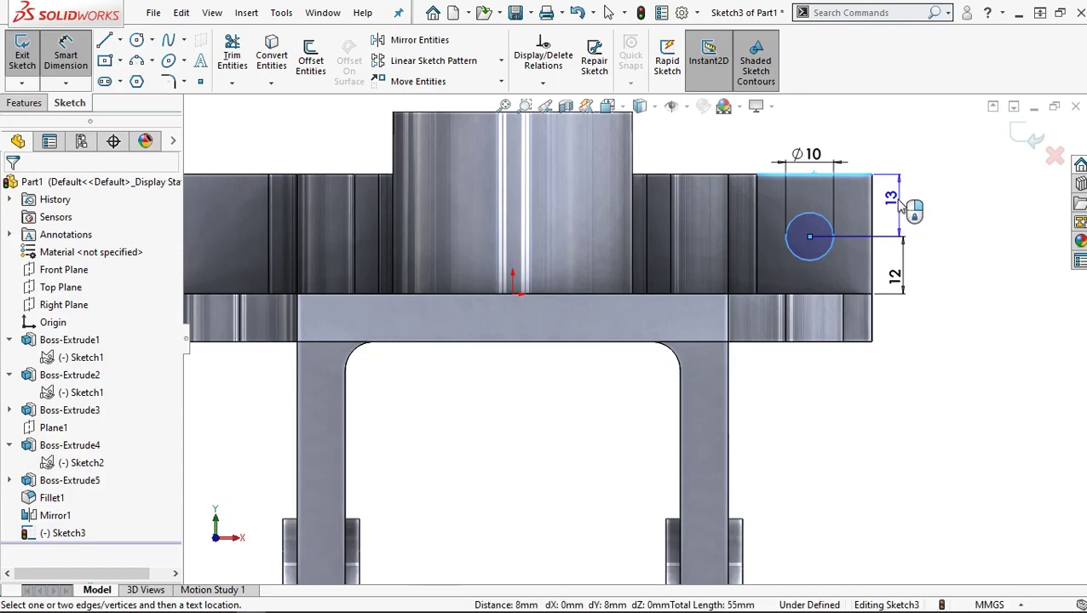
click(832, 231)
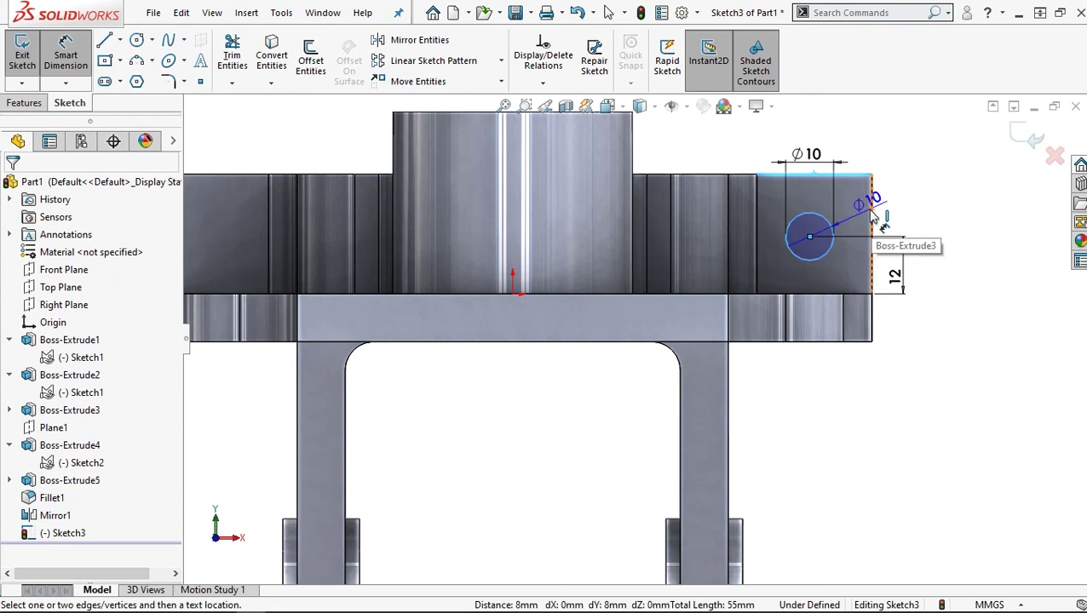
click(871, 218)
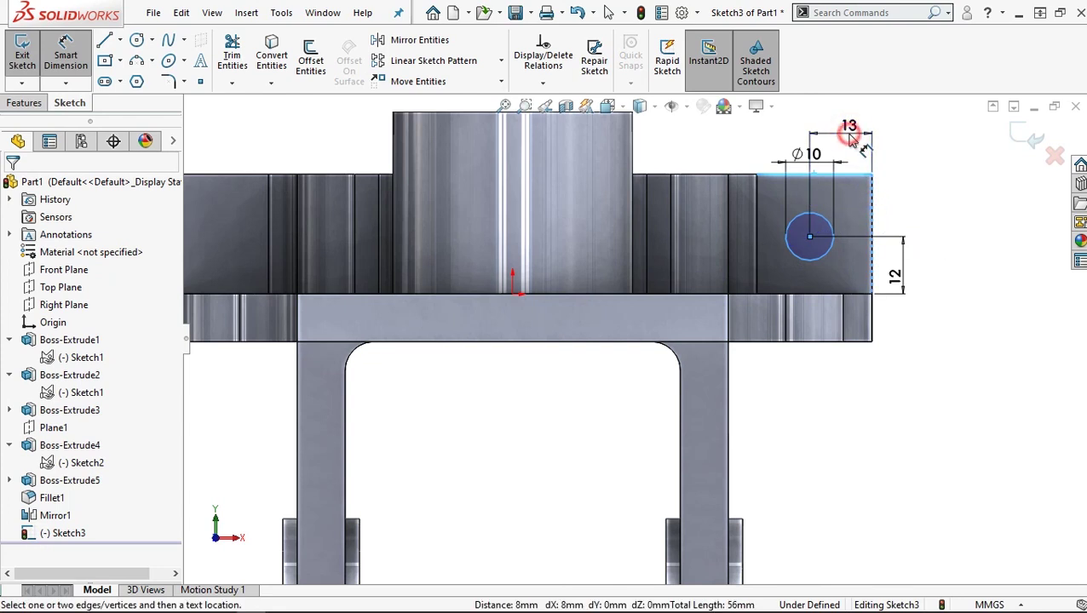
click(849, 140)
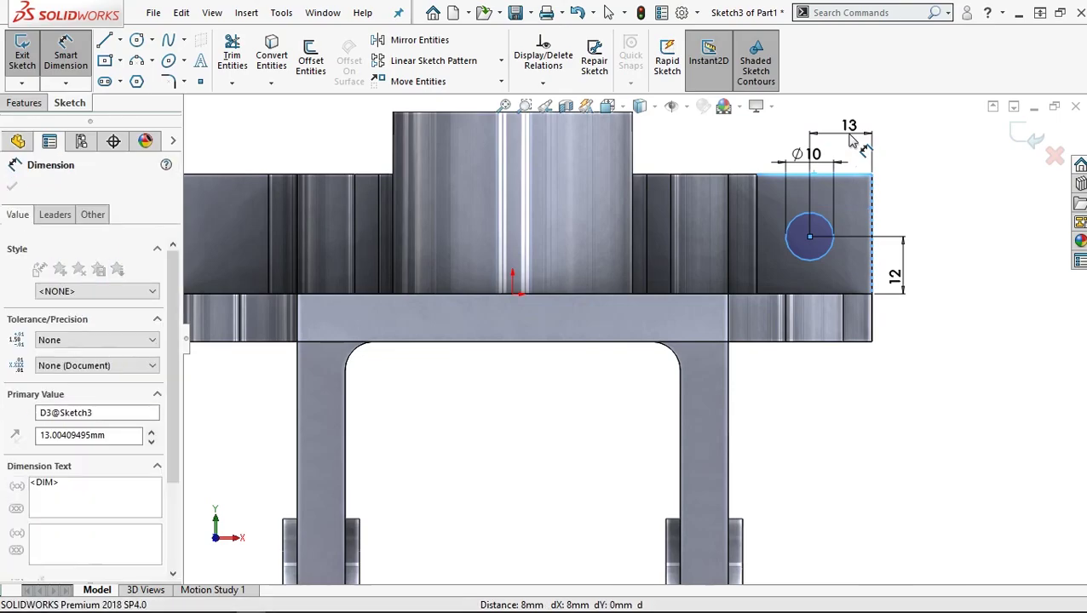
text(12)
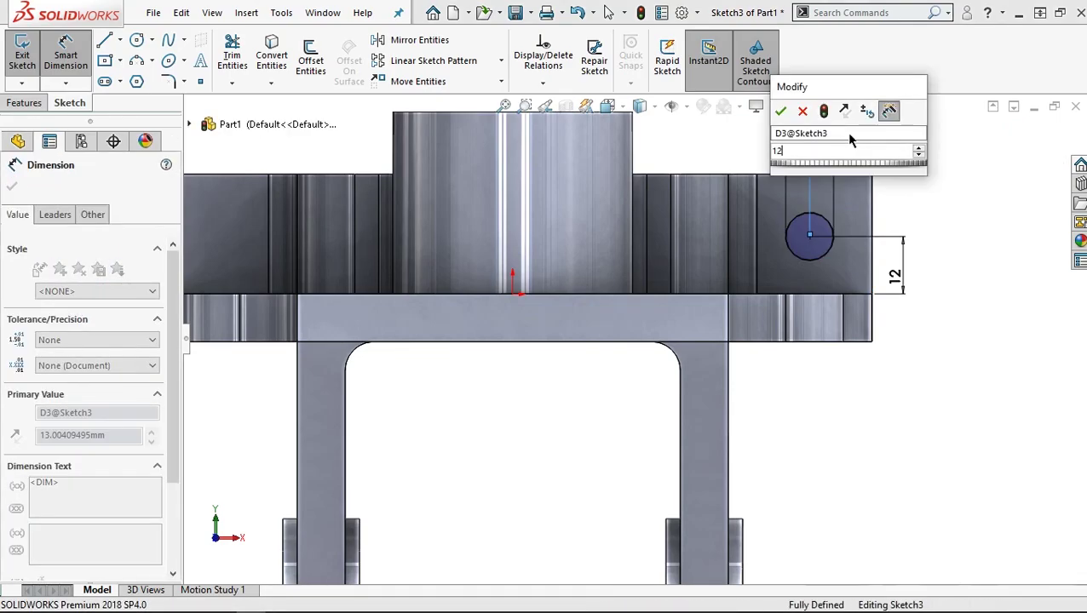
key(Escape)
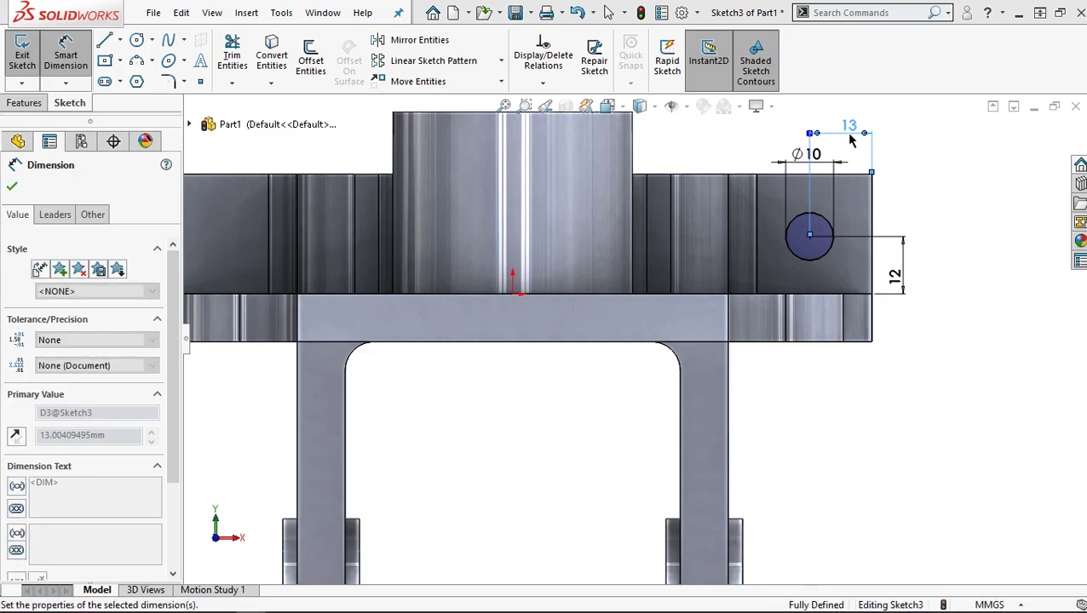
click(14, 189)
key(z)
key(z)
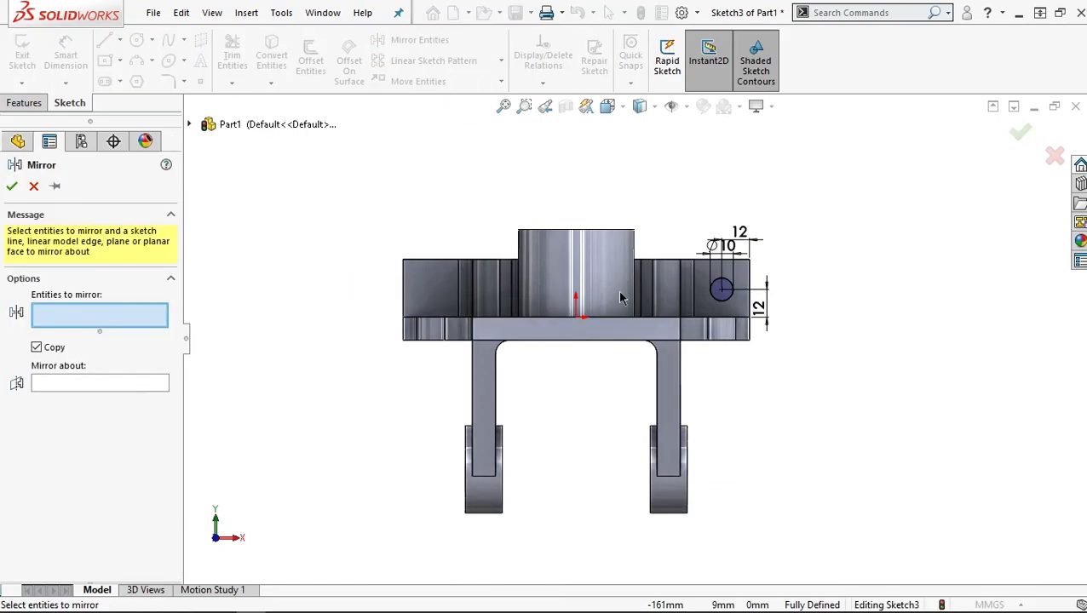
- Mirror the Ø10 circle about the Right Plane onto the left tab, then view isometrically
click(729, 304)
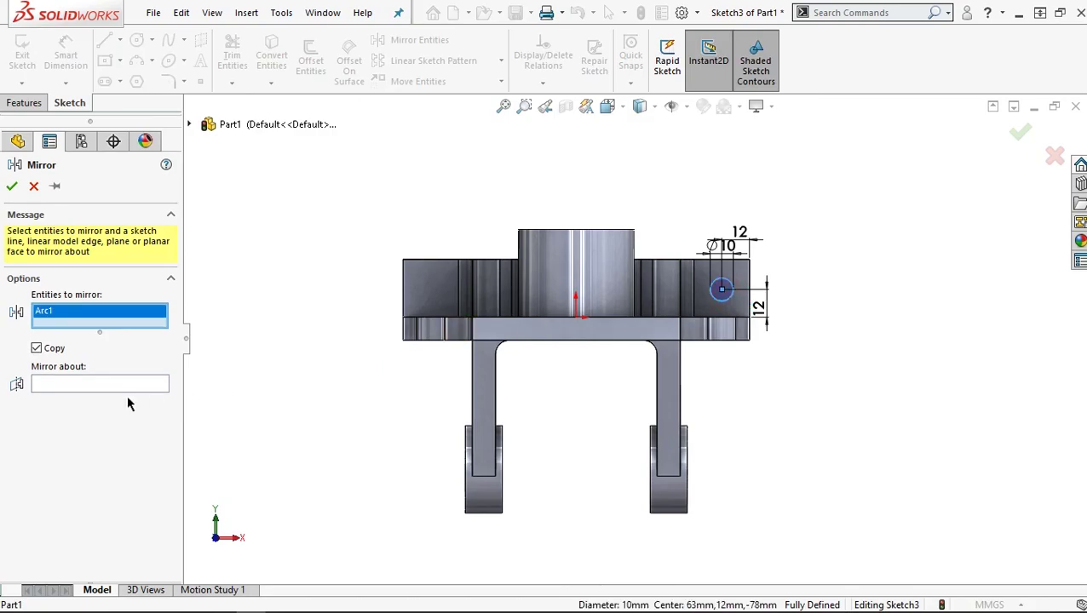
click(89, 383)
click(190, 124)
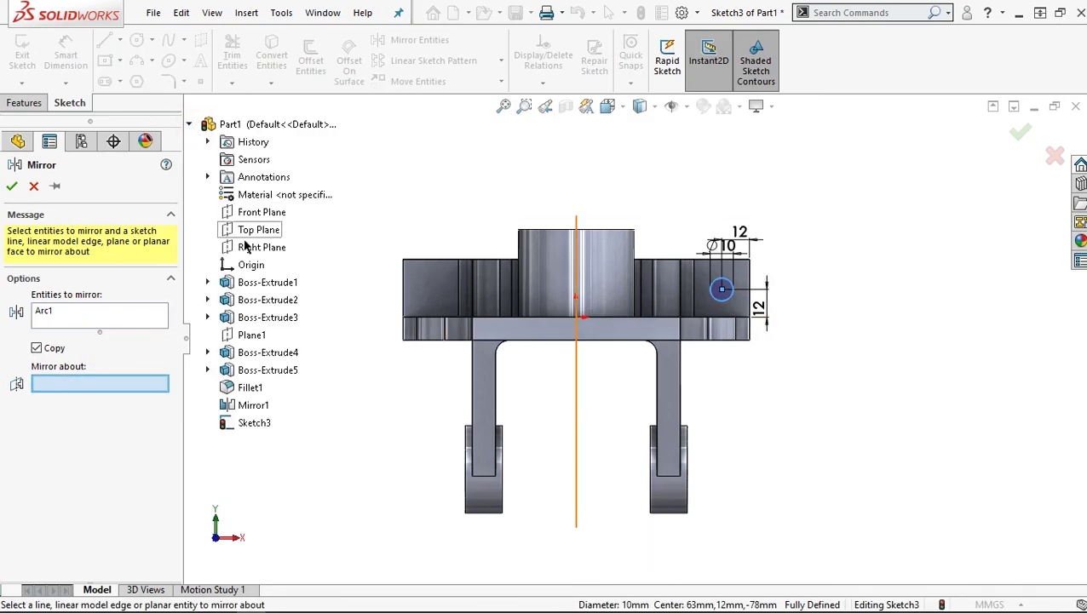
click(264, 247)
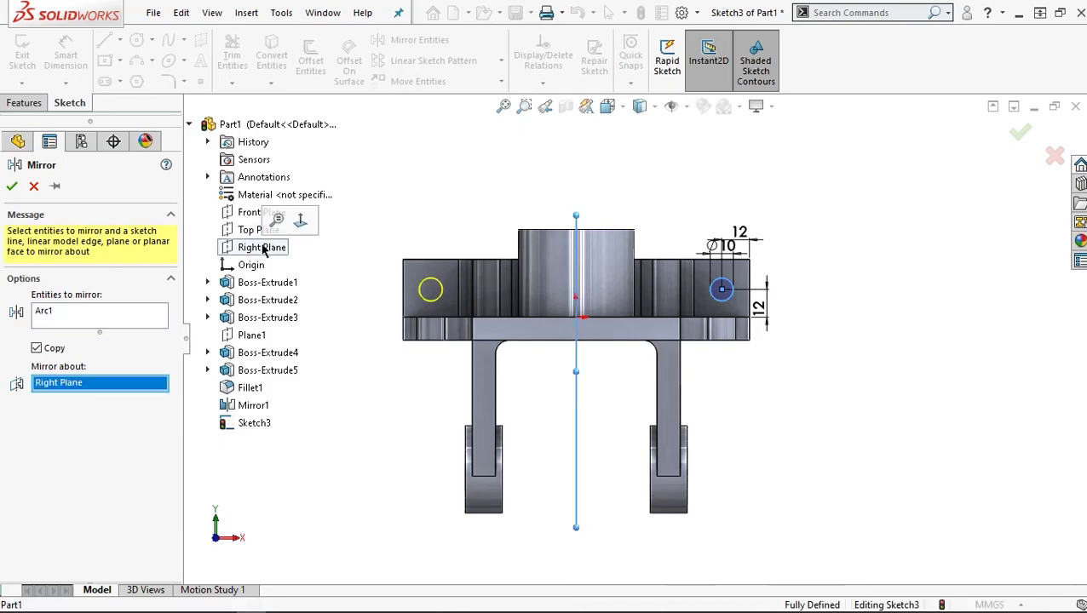
click(9, 188)
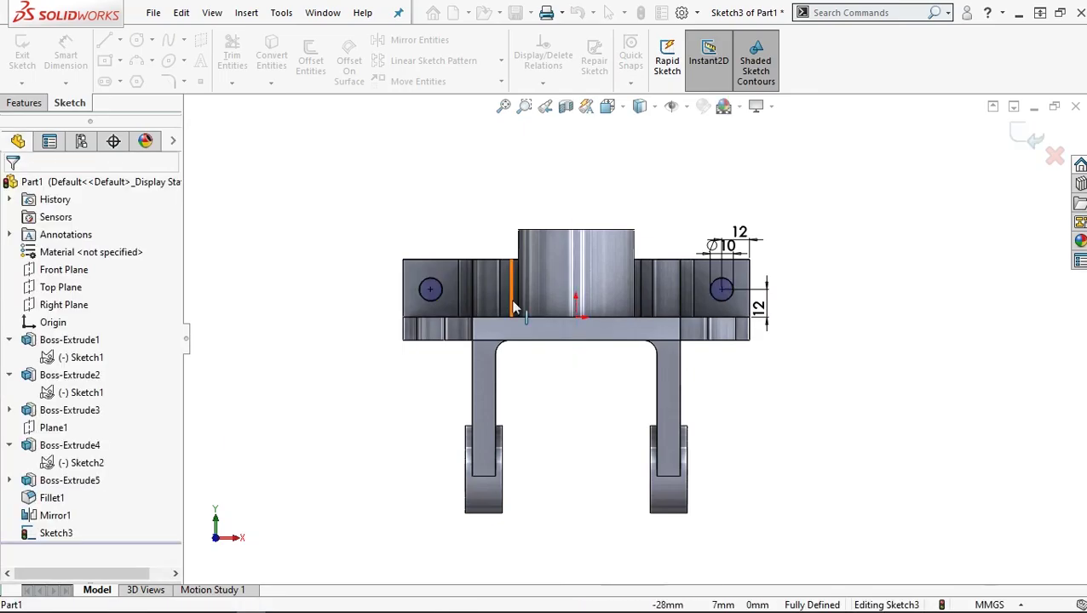
key(ctrl+7)
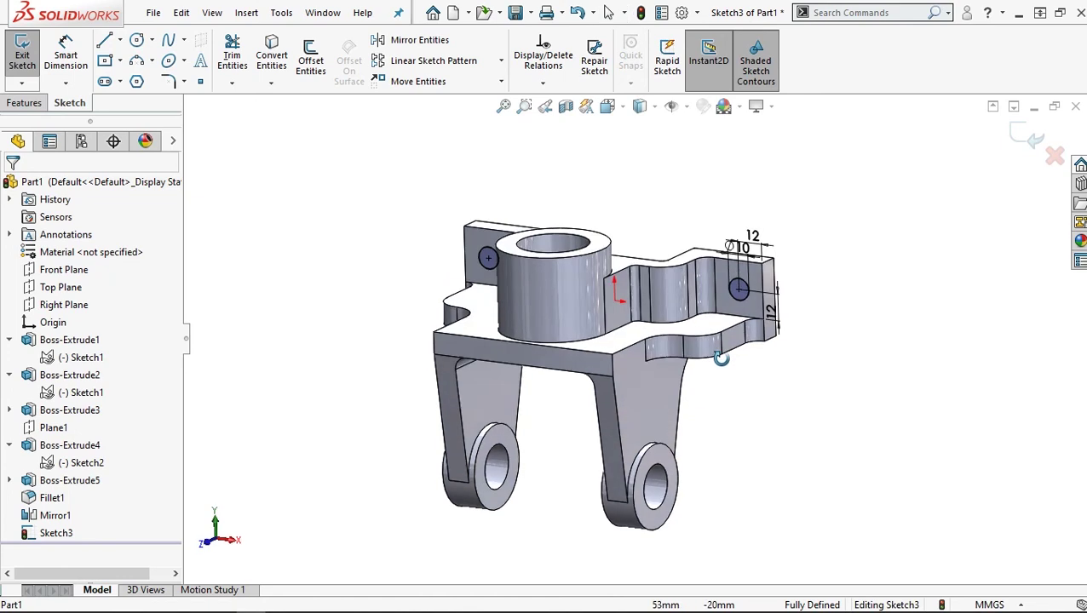
- Extruded-cut the two Ø10 circles Through All to bore the tab holes, then inspect them
click(22, 107)
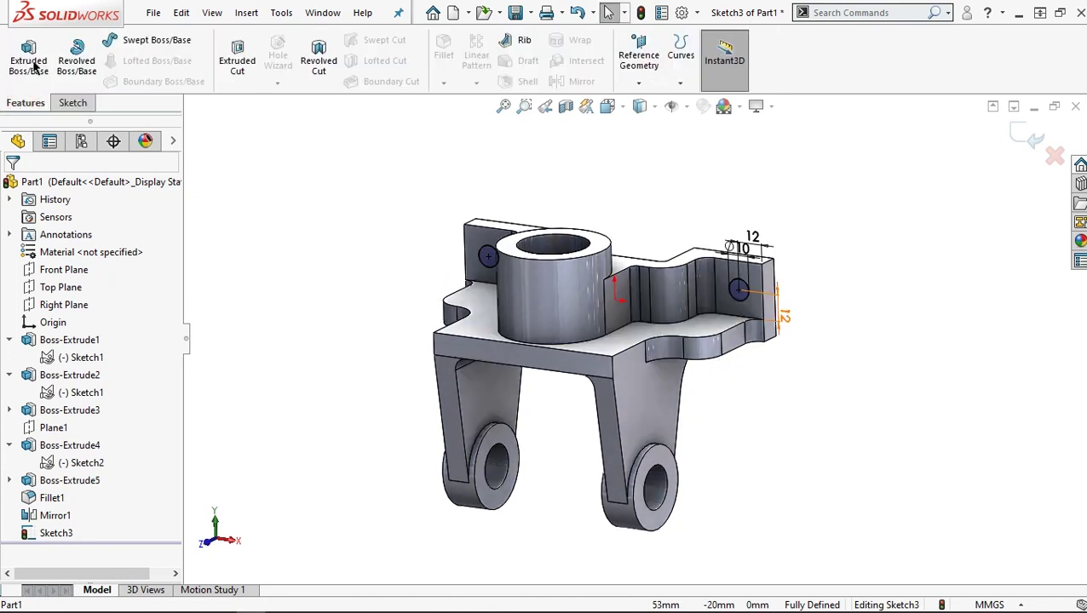
click(237, 60)
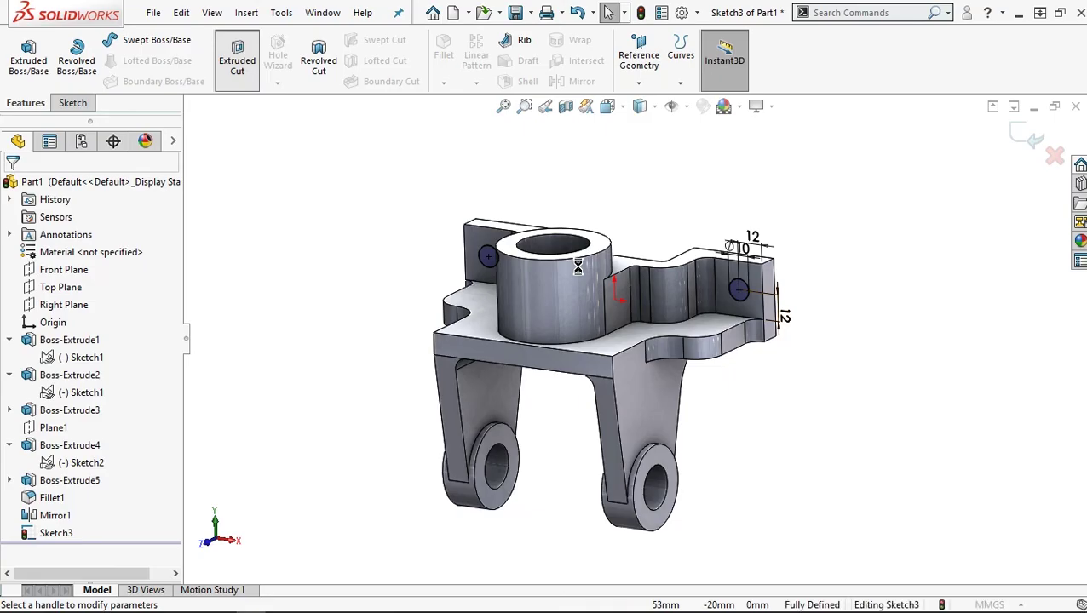
click(108, 285)
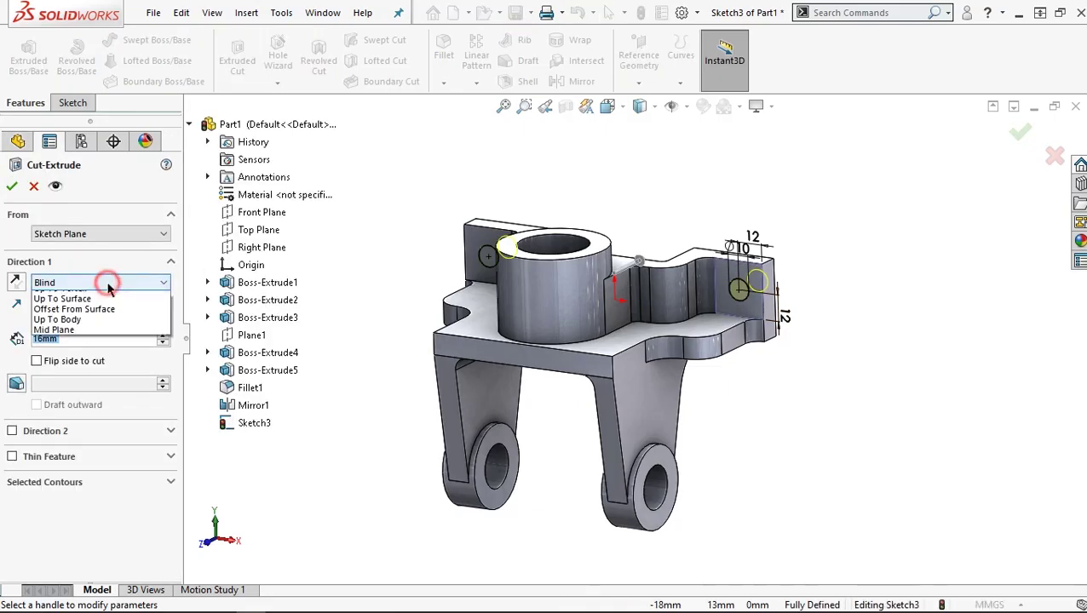
click(93, 307)
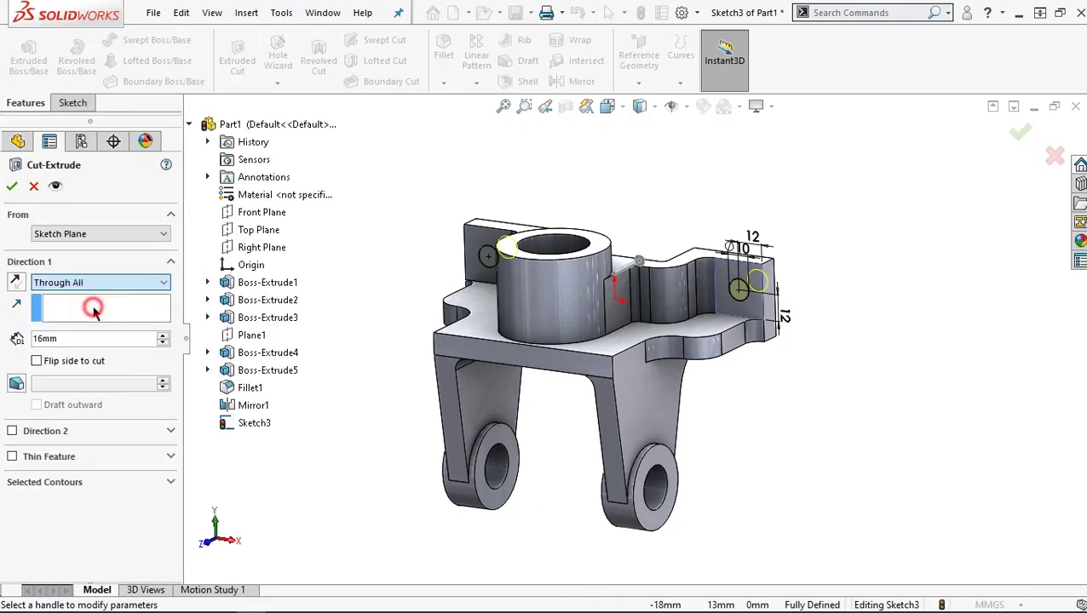
click(11, 187)
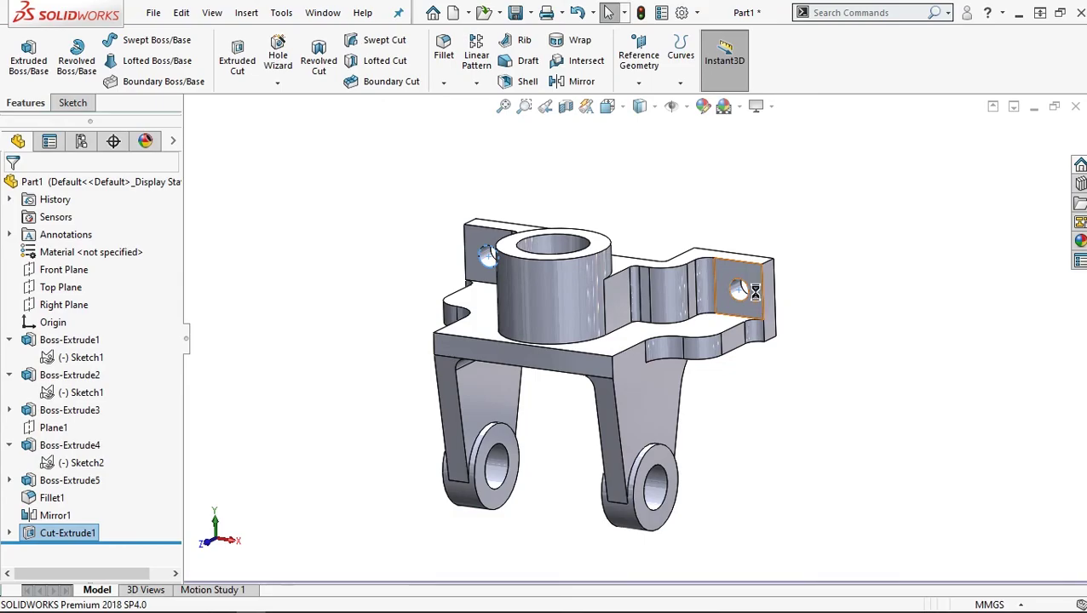
scroll(751, 296, down, 3)
mouse_move(739, 294)
middle_down()
mouse_move(735, 272)
mouse_move(826, 347)
middle_up()
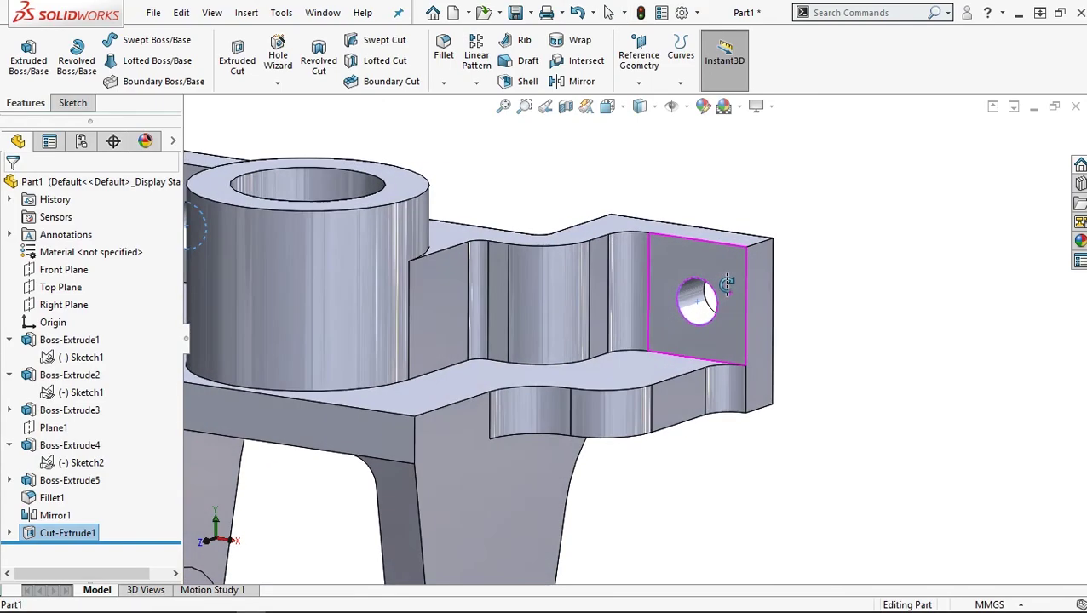
key(f)
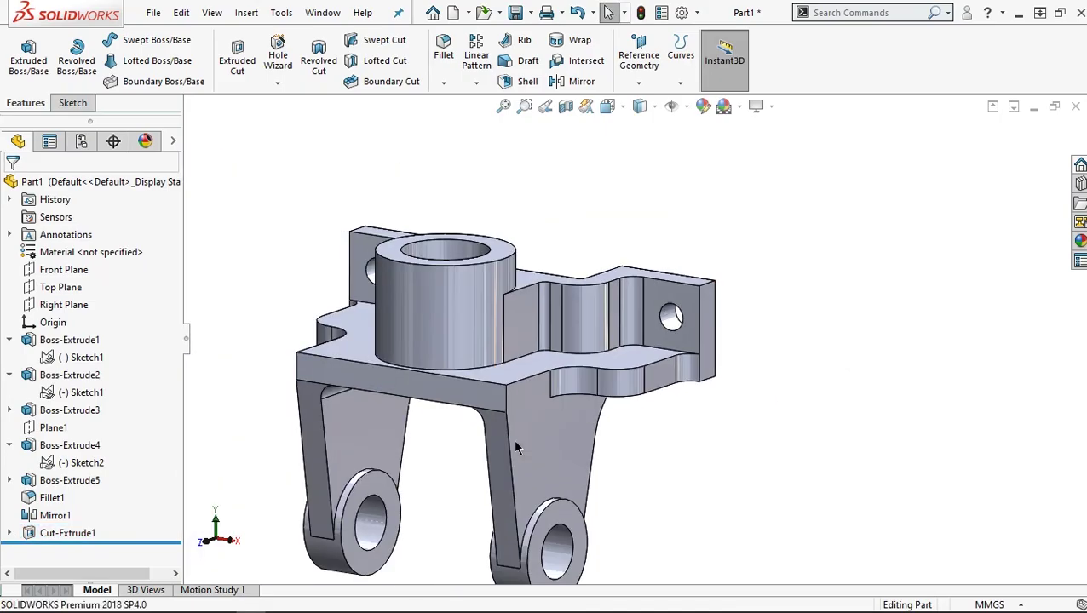
scroll(514, 446, up, 1)
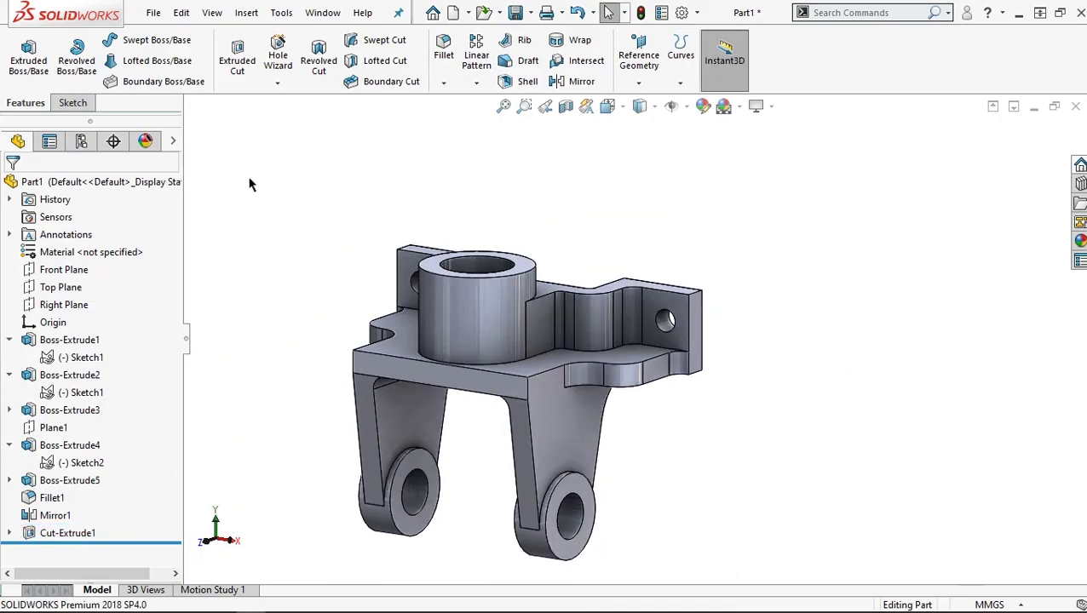
key(z)
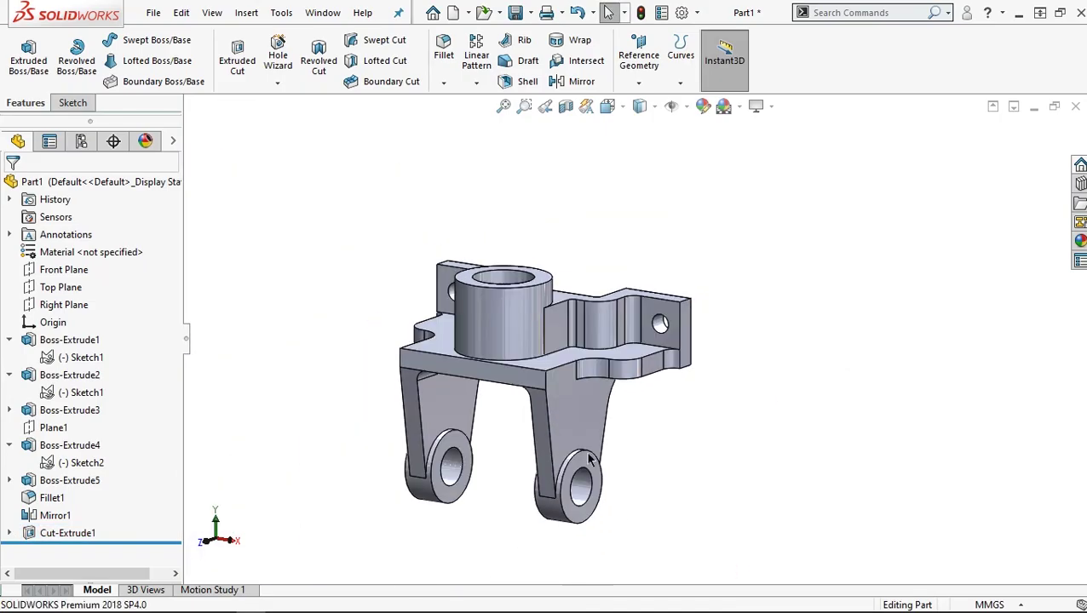
- Apply a bronze-brown colour appearance to the entire Part1 body
click(703, 109)
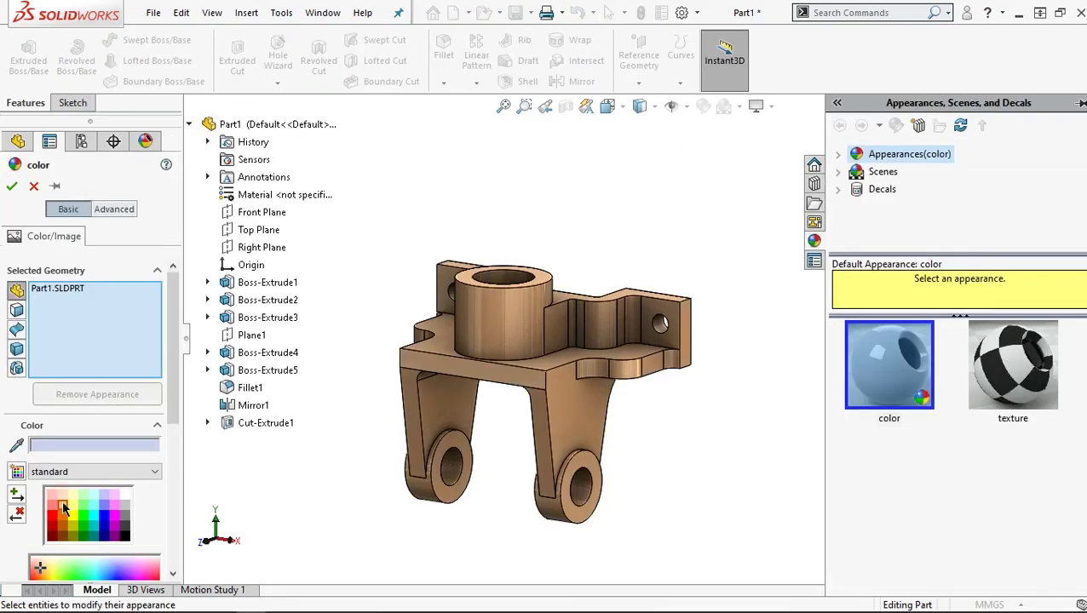
click(12, 186)
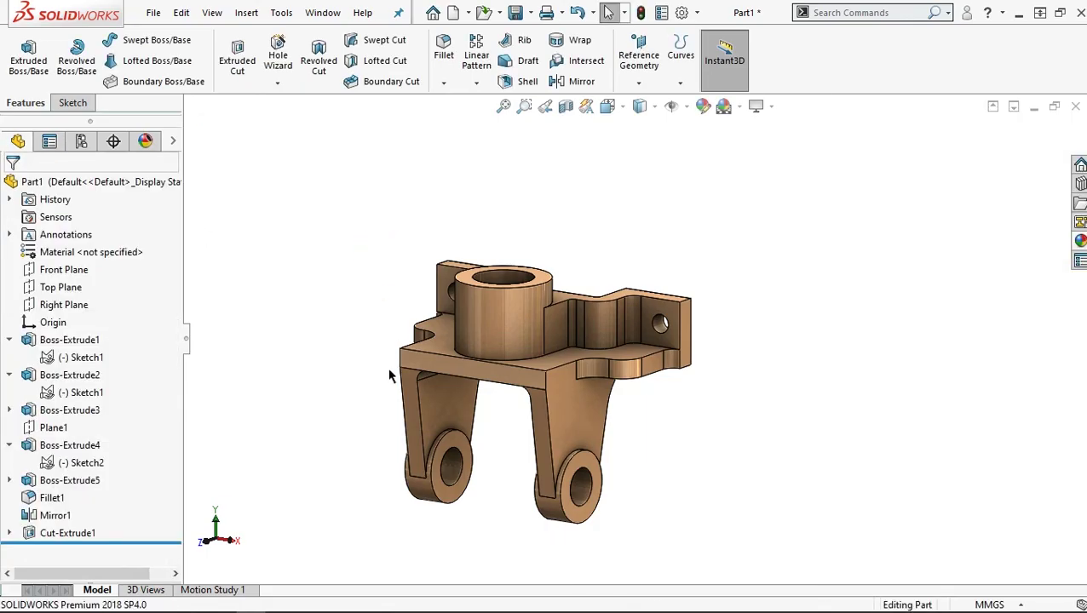
key(ctrl+7)
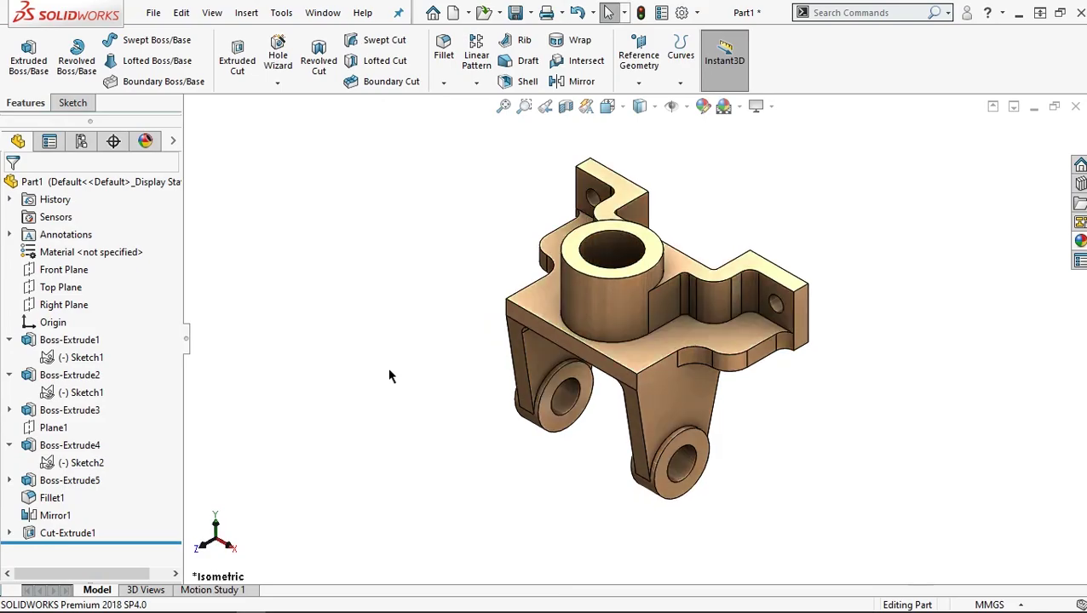
mouse_move(897, 390)
middle_down()
mouse_move(687, 418)
mouse_move(555, 502)
mouse_move(524, 478)
mouse_move(454, 352)
mouse_move(452, 437)
mouse_move(528, 438)
mouse_move(524, 468)
mouse_move(473, 419)
middle_up()
key(ctrl+7)
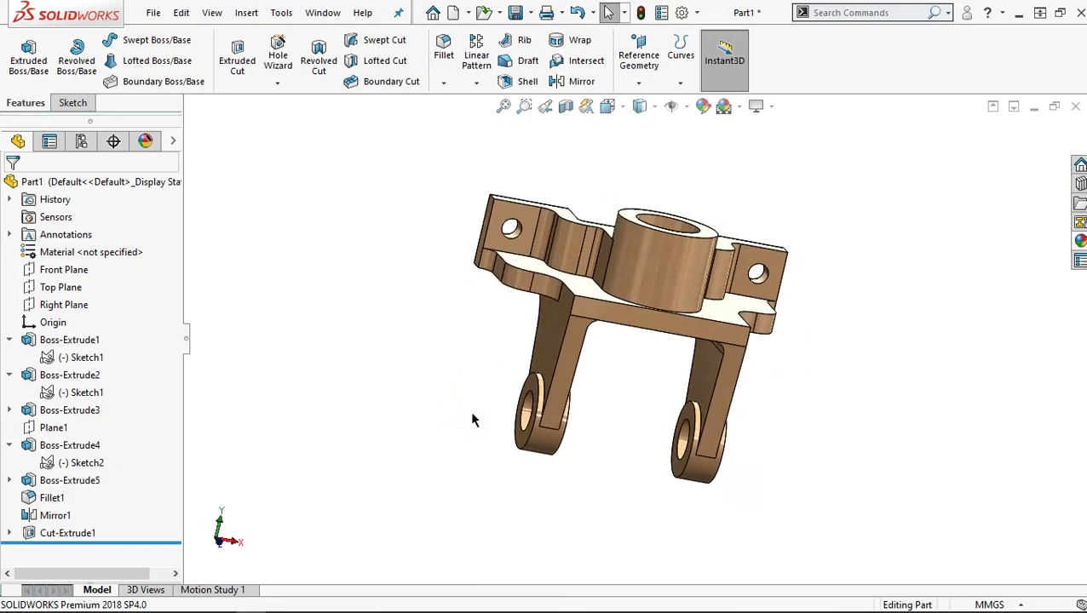